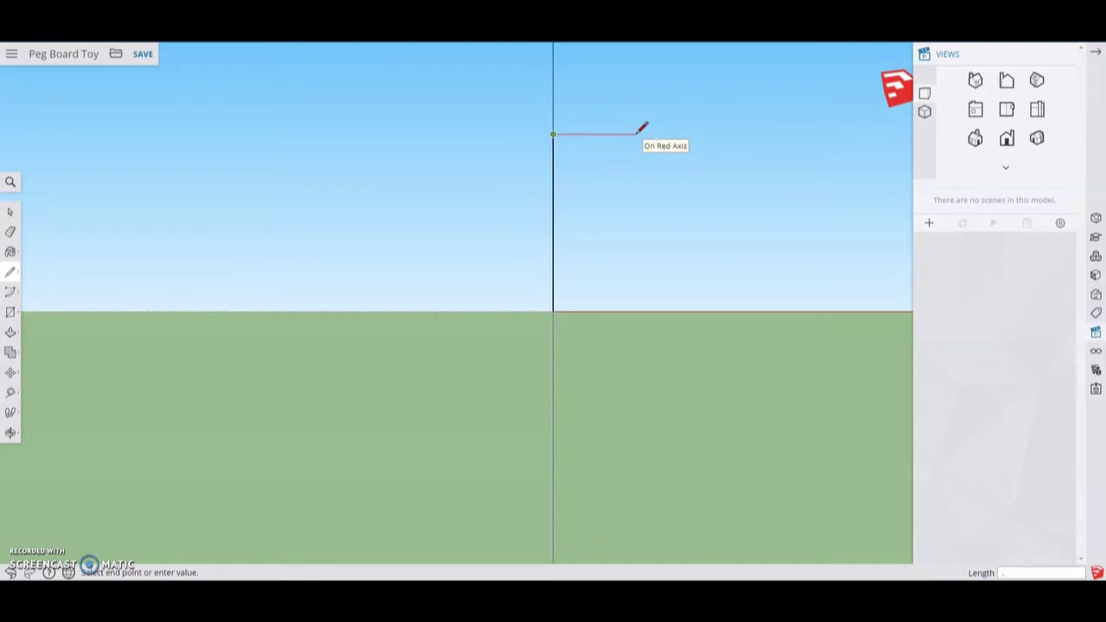
Finish the notched side profile with a 3/4" top edge, a 1" drop and a 3/8" deep notch, closing it at the origin
{"action": "key", "text": "Return"}
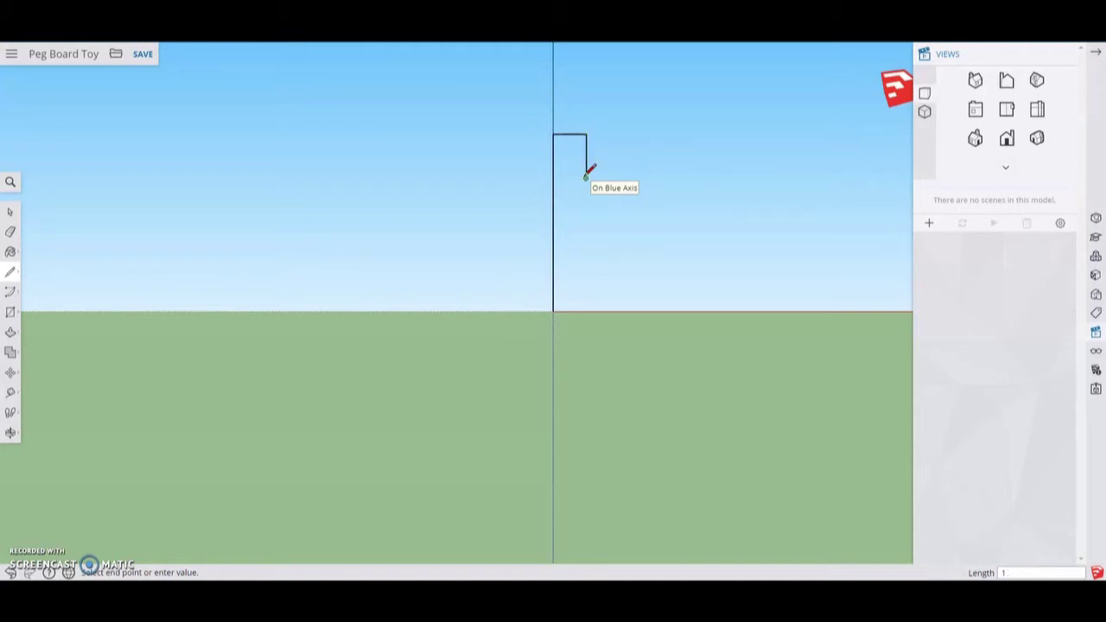
{"action": "left_click", "coordinate": [586, 177]}
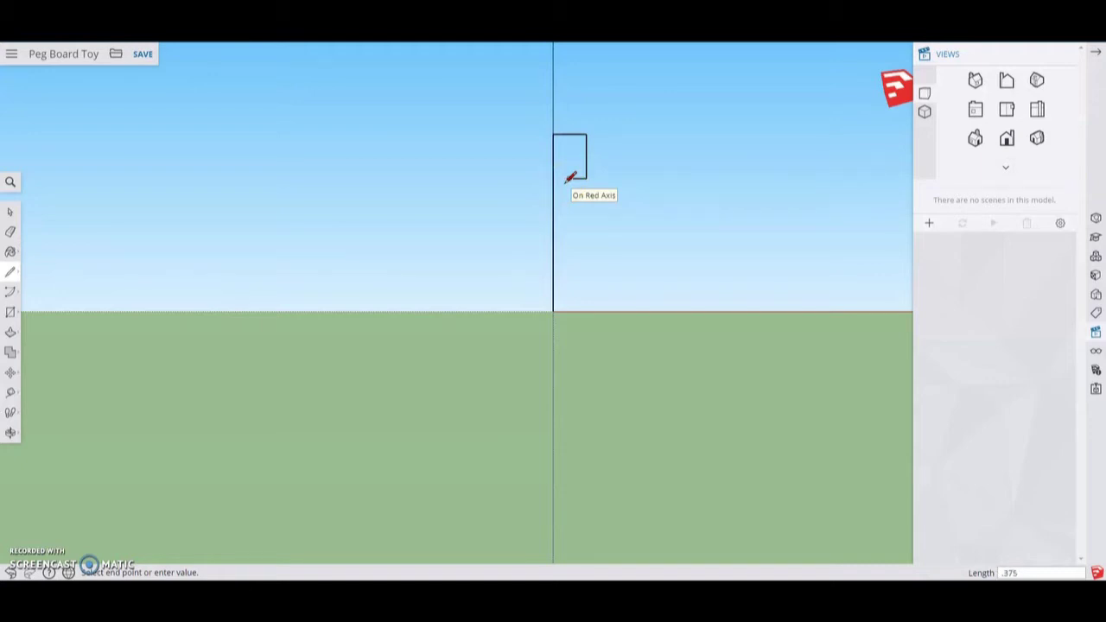
{"action": "left_click", "coordinate": [569, 178]}
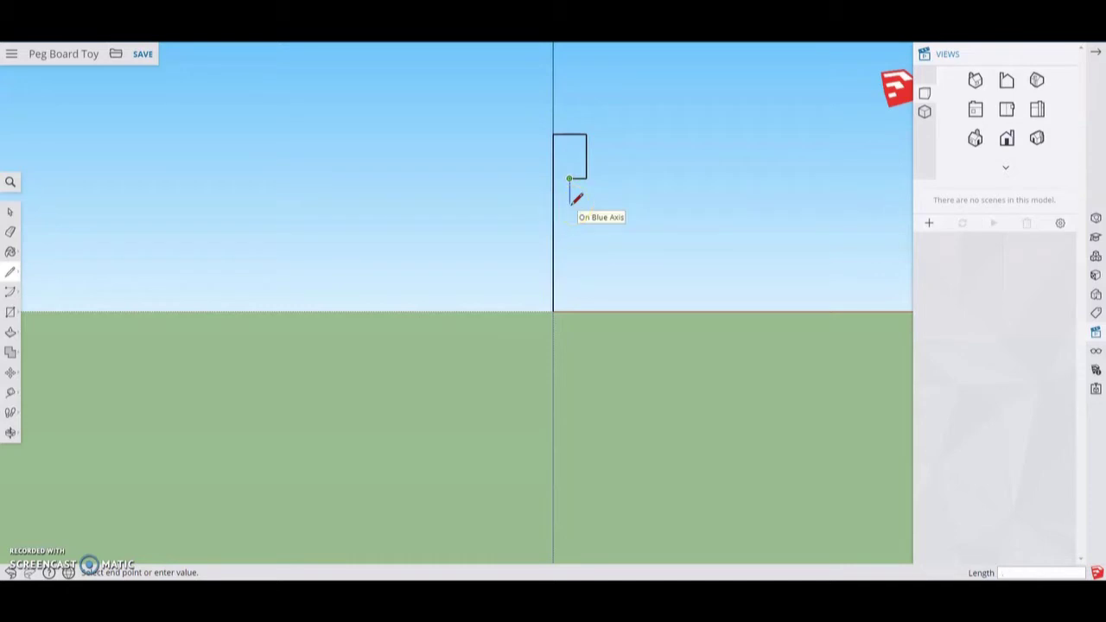
{"action": "left_click", "coordinate": [569, 211]}
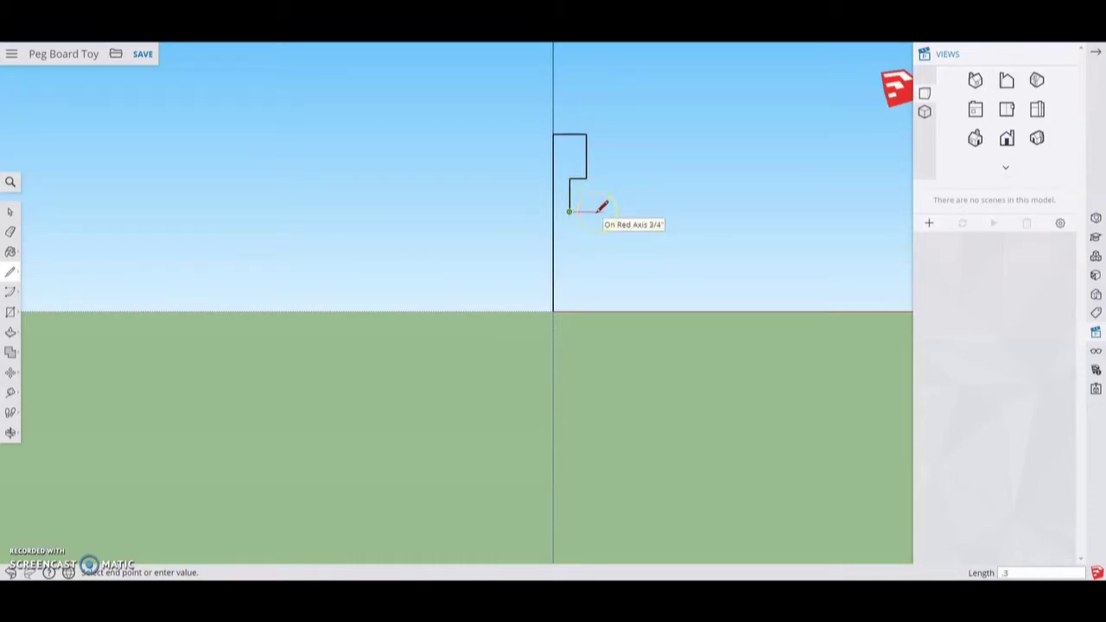
{"action": "left_click", "coordinate": [595, 212]}
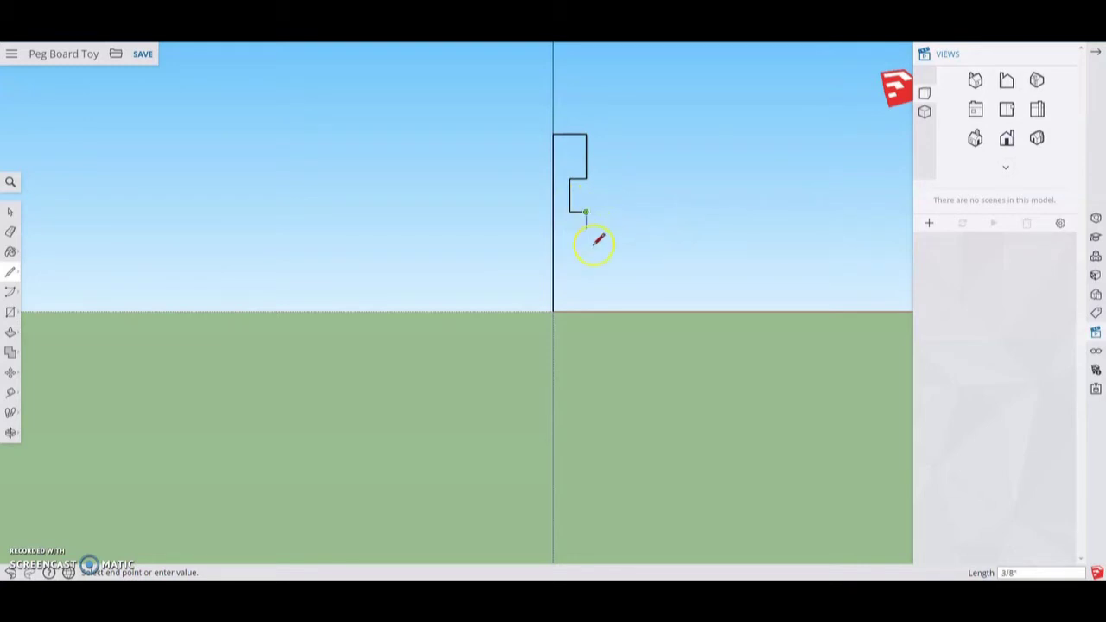
{"action": "left_click", "coordinate": [586, 309]}
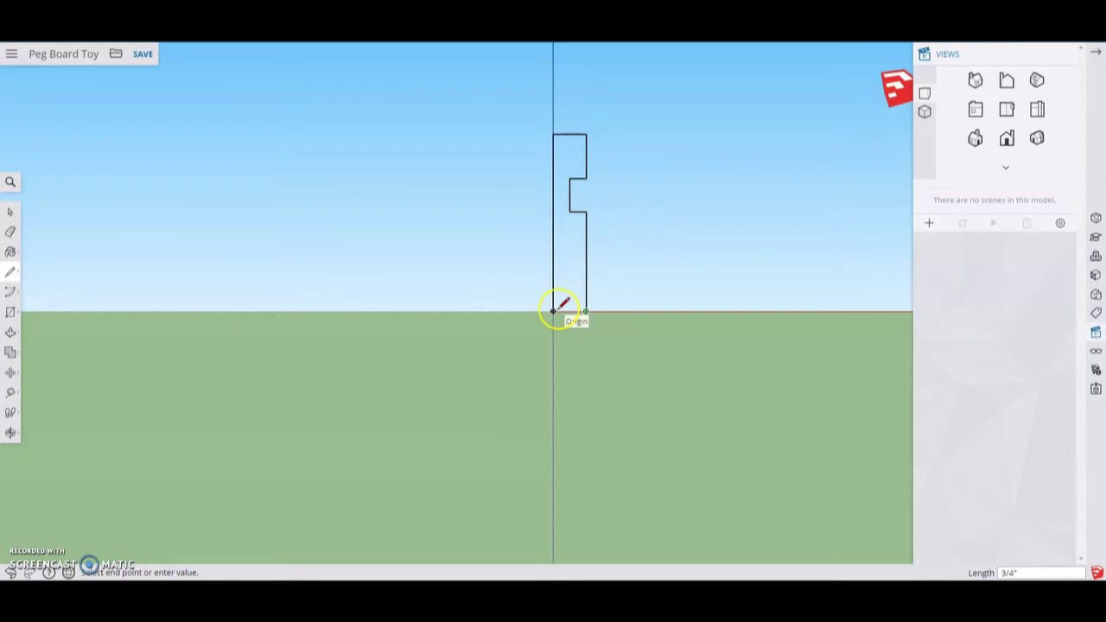
{"action": "left_click", "coordinate": [553, 310]}
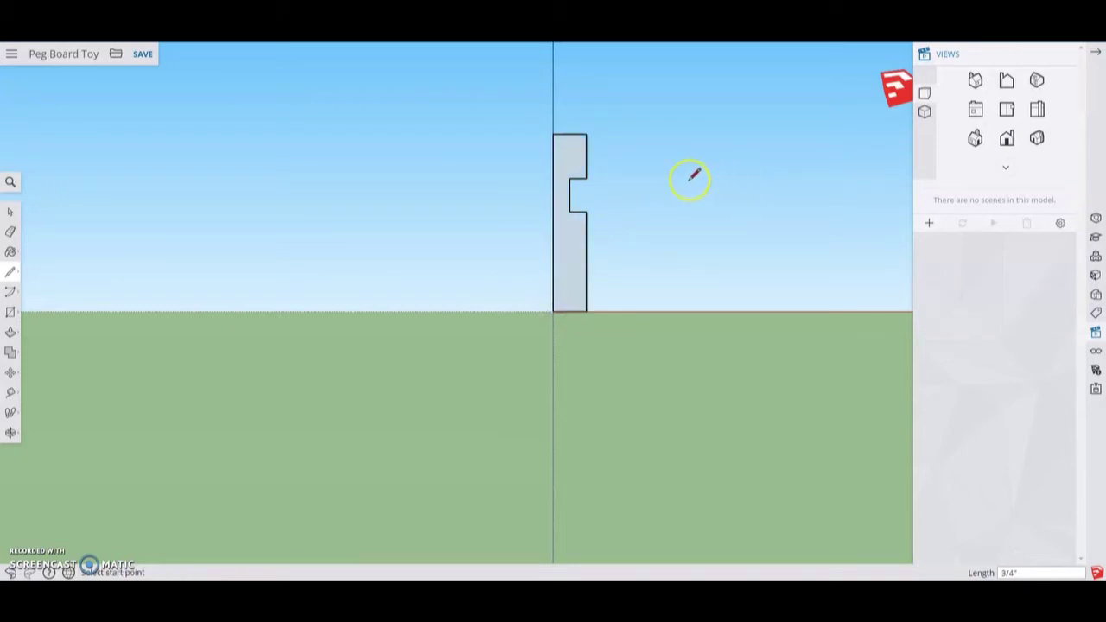
Switch to an isometric view and extrude the notched profile 3" with Push/Pull
{"action": "left_click", "coordinate": [1036, 138]}
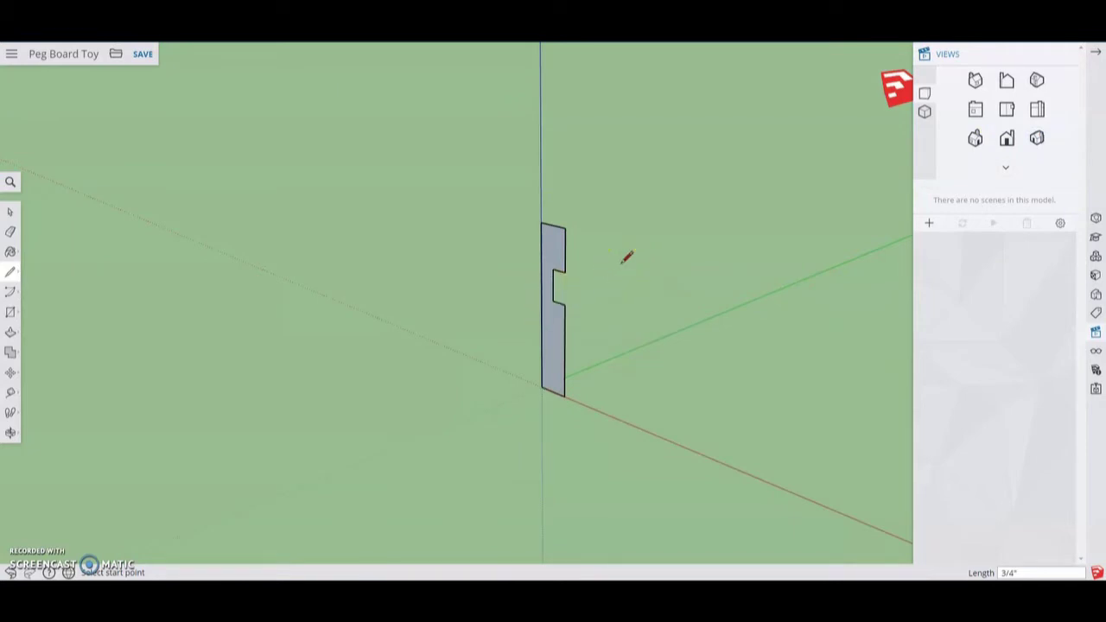
{"action": "left_click", "coordinate": [10, 334]}
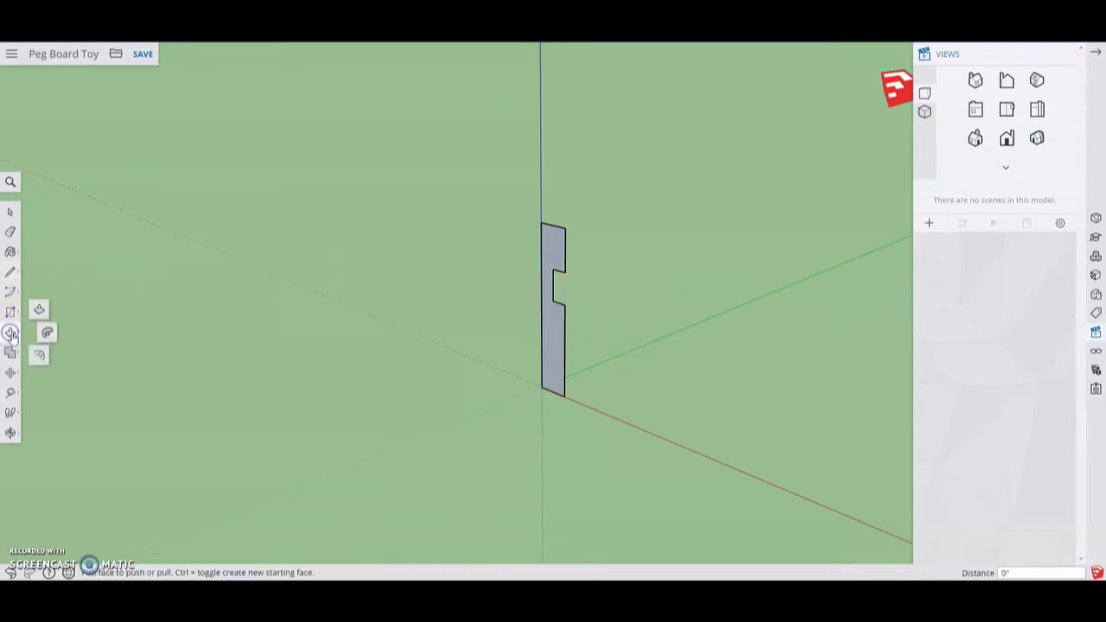
{"action": "left_click", "coordinate": [39, 311]}
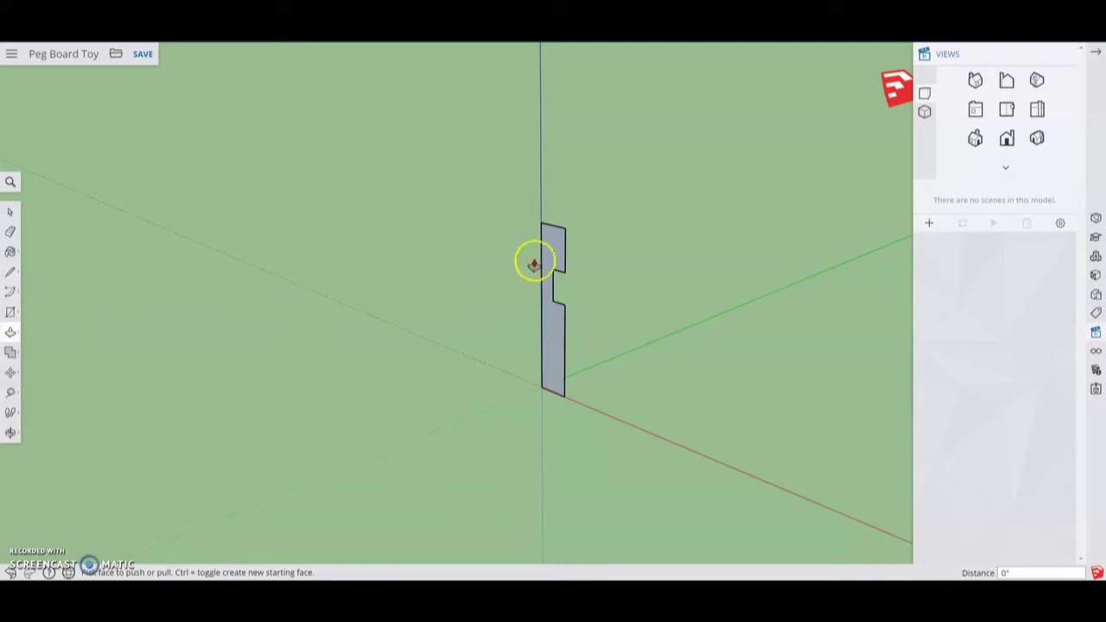
{"action": "left_click", "coordinate": [553, 247]}
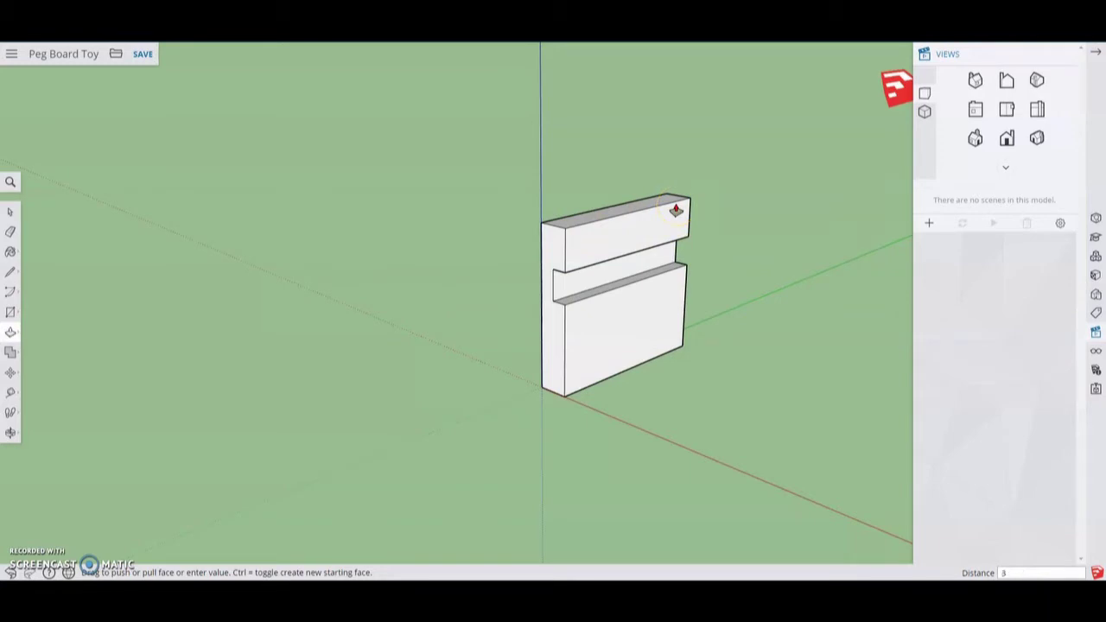
{"action": "type", "text": "3"}
{"action": "key", "text": "Return"}
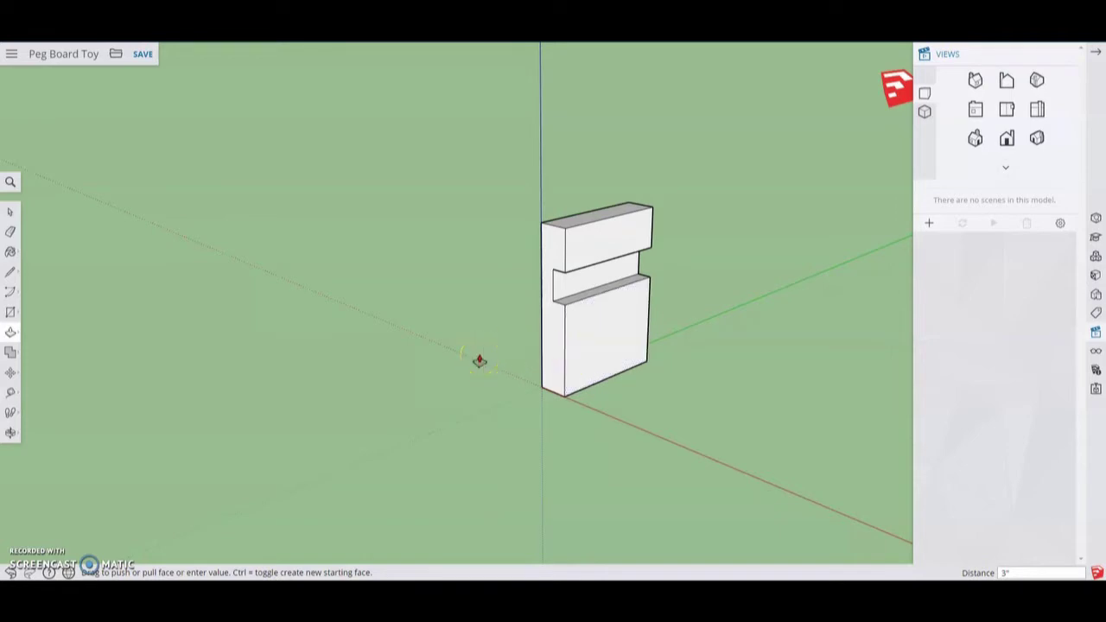
Paint the block's lower front face with the teal TG_shirt pattern 2 material
{"action": "left_click", "coordinate": [12, 252]}
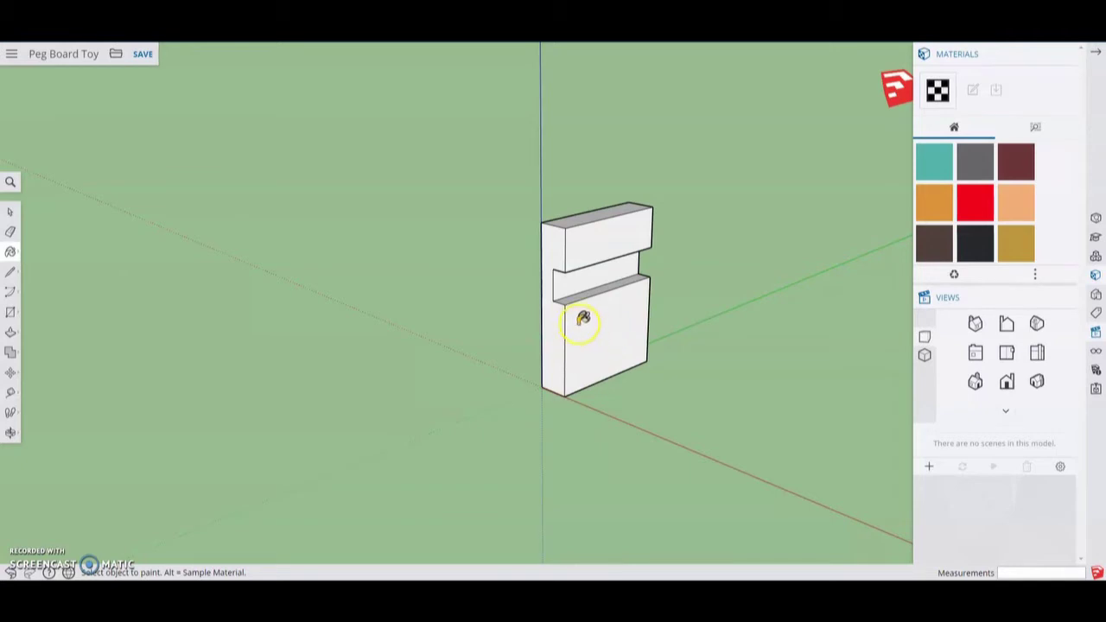
{"action": "left_click", "coordinate": [933, 162]}
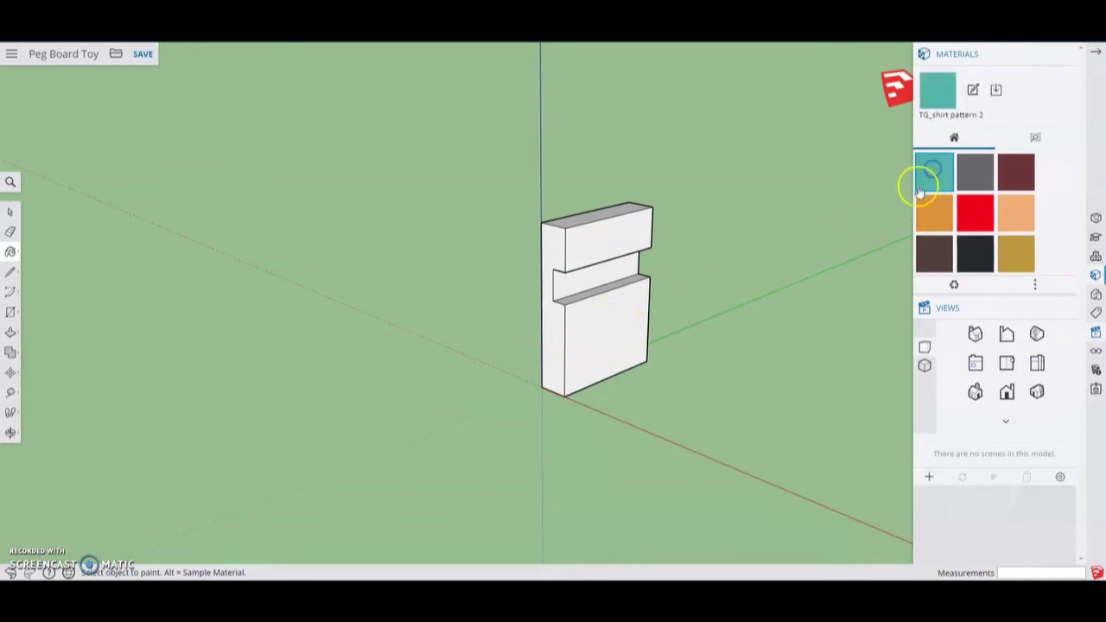
{"action": "left_click", "coordinate": [633, 298]}
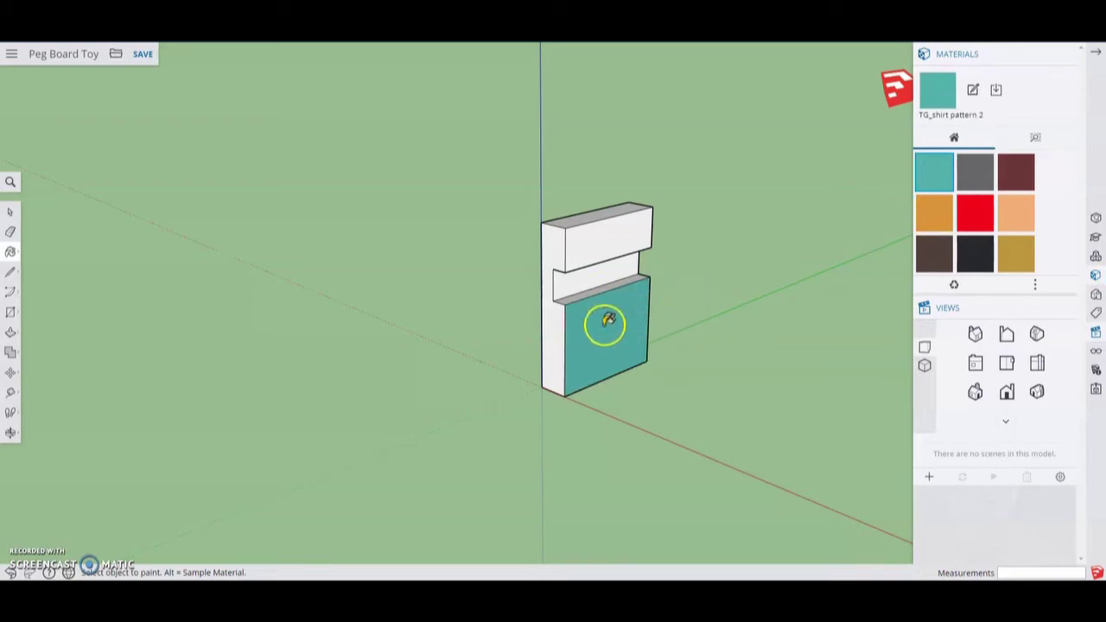
Select the entire block and paint all its faces with the teal TG_shirt pattern 2 material
{"action": "key", "text": "space"}
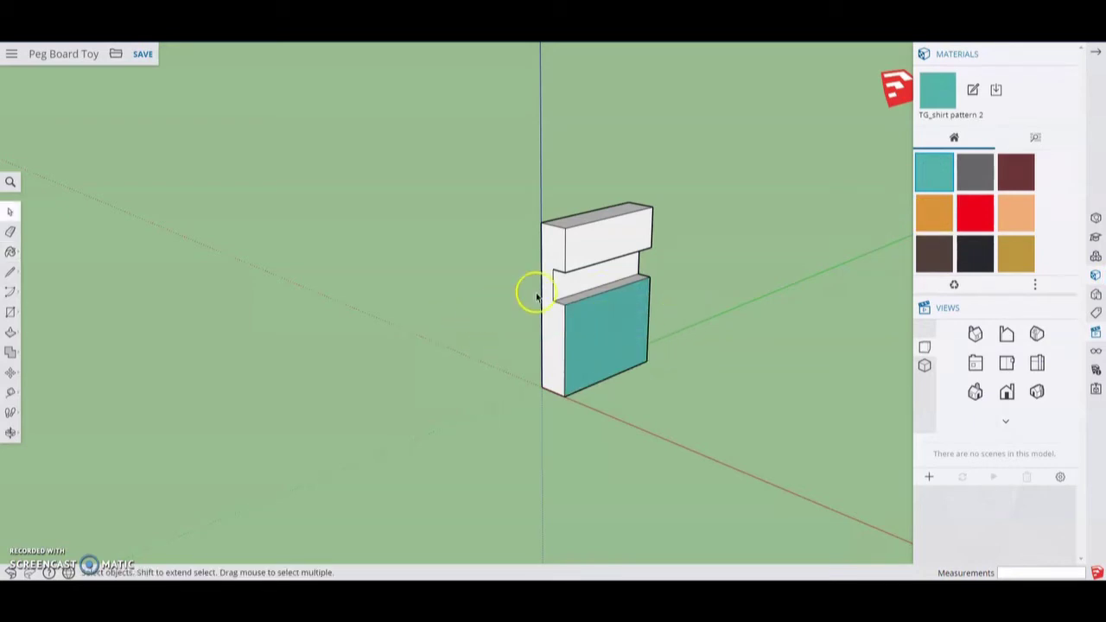
{"action": "triple_click", "coordinate": [584, 251]}
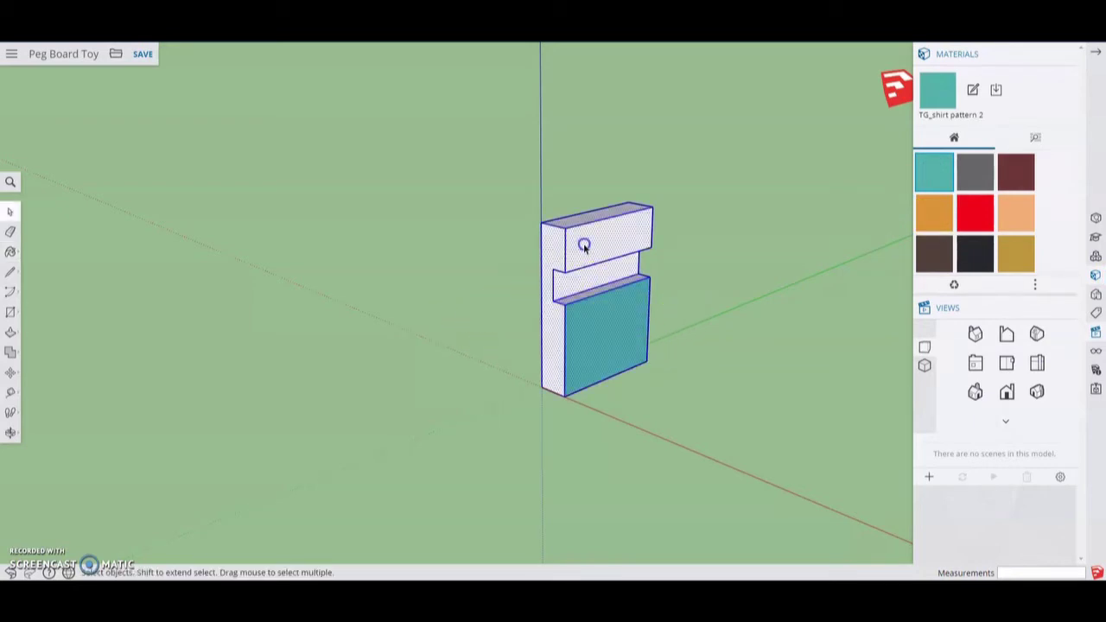
{"action": "left_click", "coordinate": [933, 178]}
{"action": "left_click", "coordinate": [641, 294]}
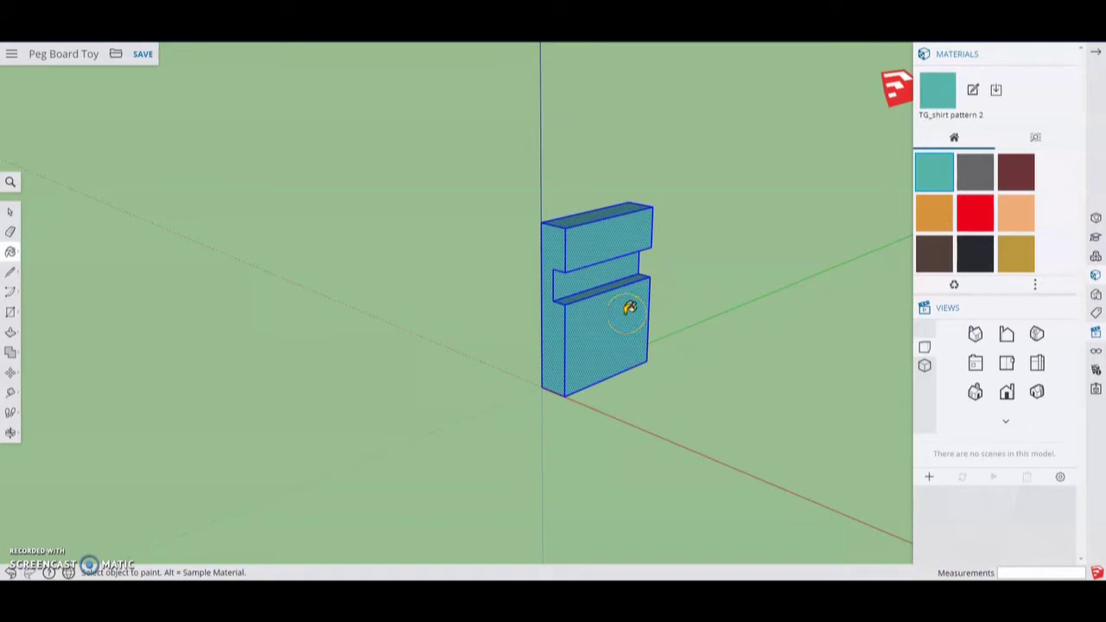
Paint the selected block with Wood Lumber ButtJoined from the Wood material category and clear the selection
{"action": "left_click", "coordinate": [1035, 139]}
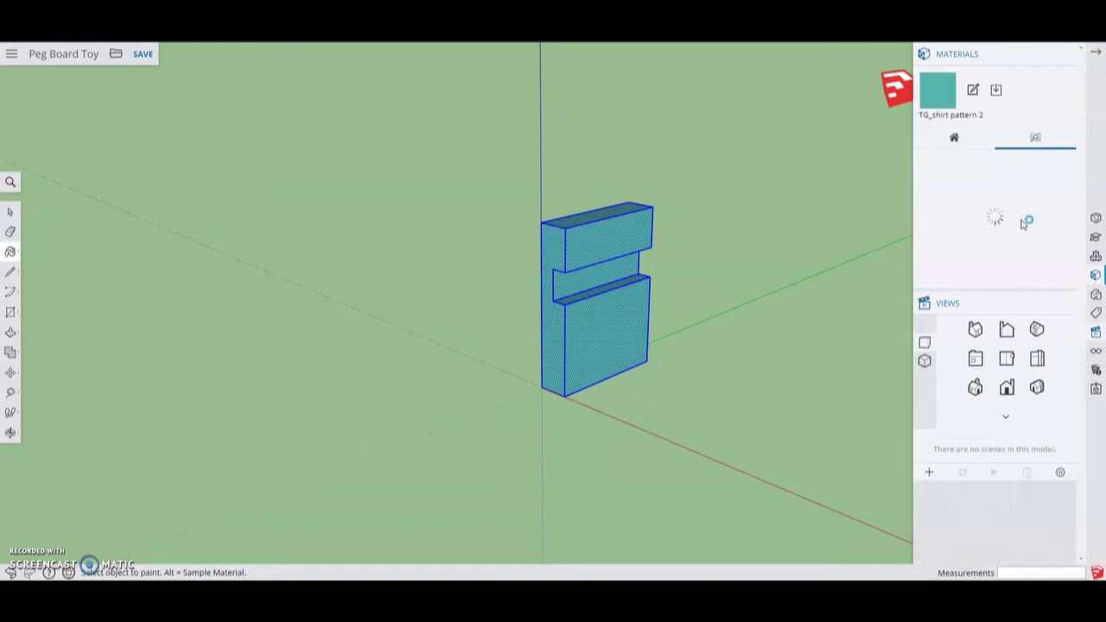
{"action": "left_click", "coordinate": [1015, 103]}
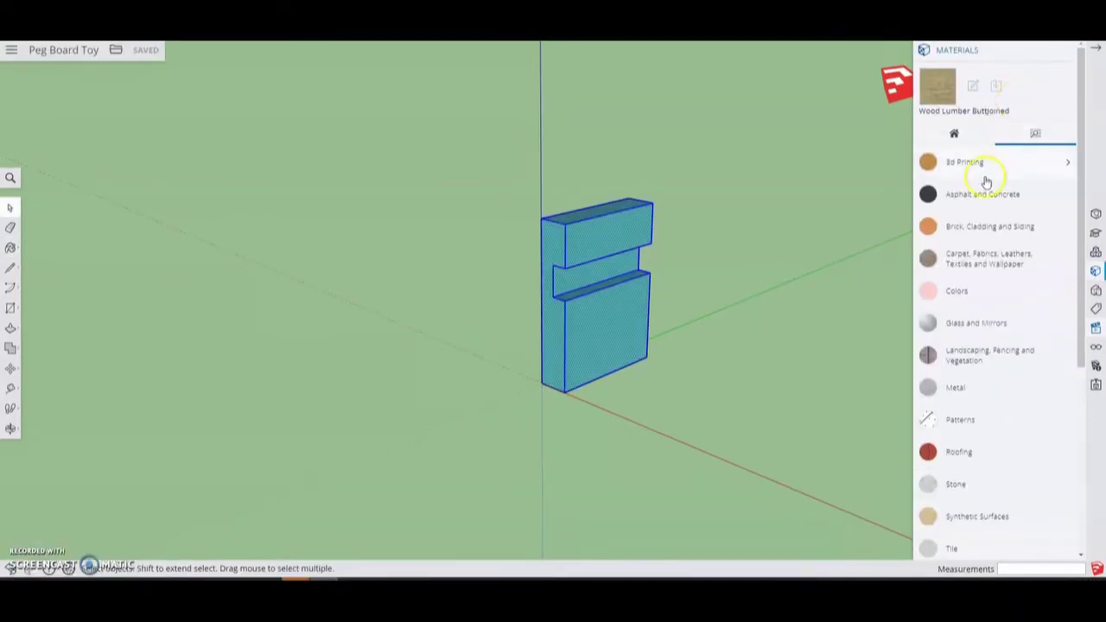
{"action": "scroll", "coordinate": [989, 208], "scroll_direction": "down", "scroll_amount": 3}
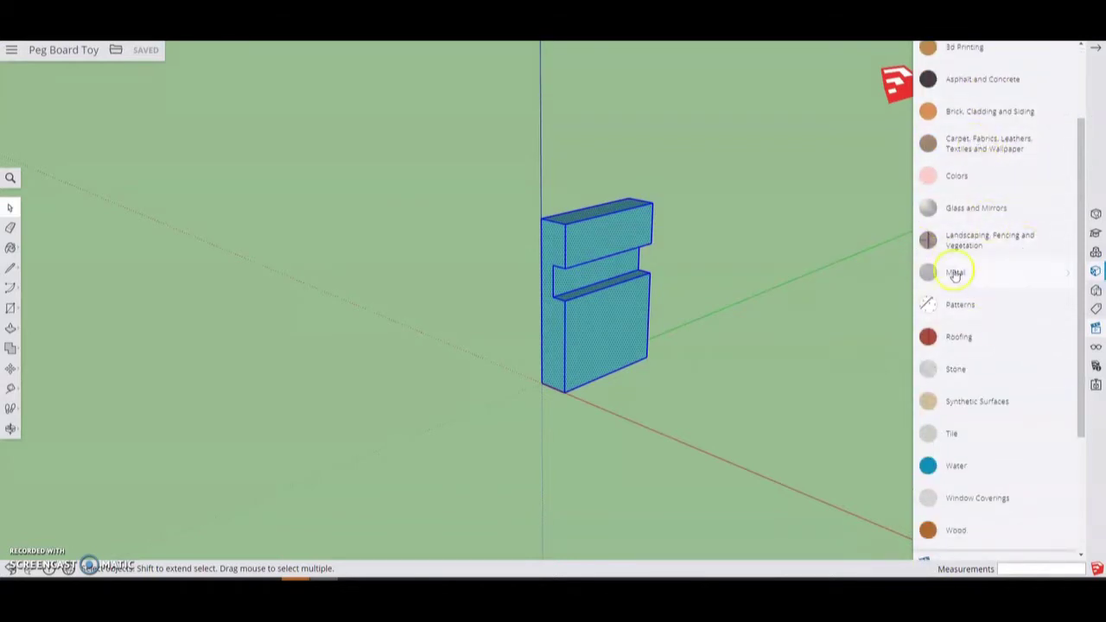
{"action": "scroll", "coordinate": [979, 309], "scroll_direction": "down", "scroll_amount": 3}
{"action": "left_click", "coordinate": [961, 419]}
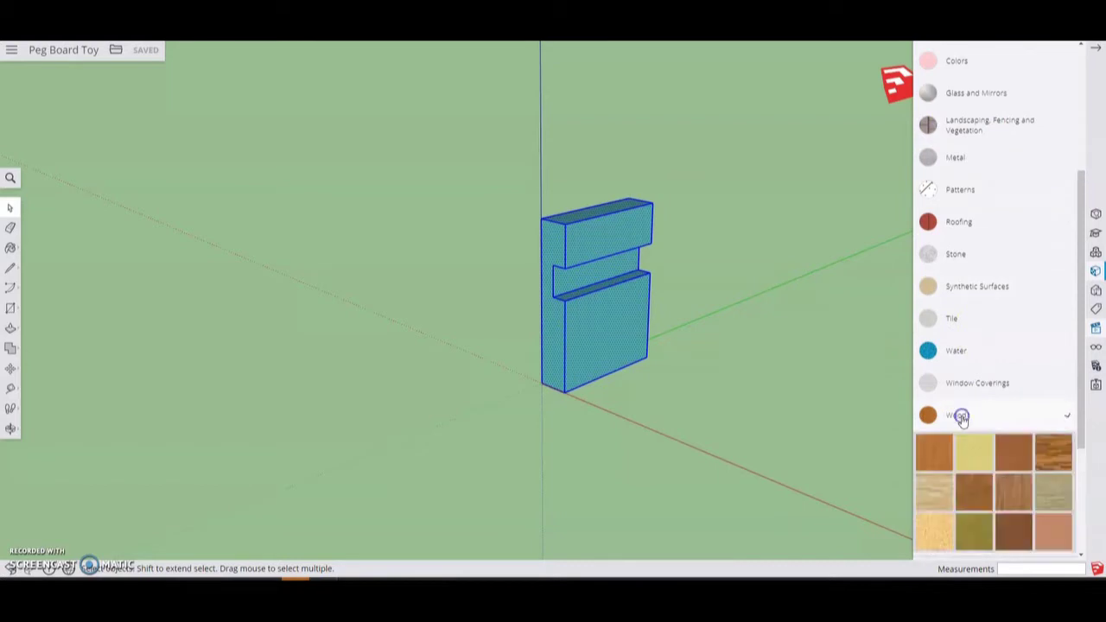
{"action": "left_click", "coordinate": [1051, 492]}
{"action": "left_click", "coordinate": [612, 326]}
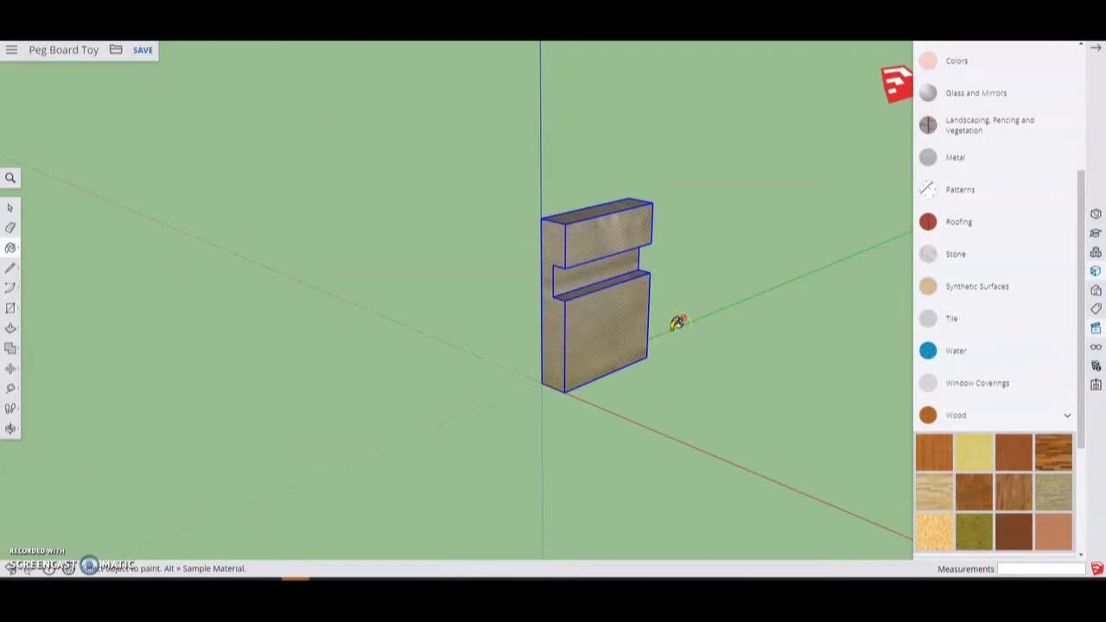
{"action": "key", "text": "space"}
{"action": "left_click", "coordinate": [706, 344]}
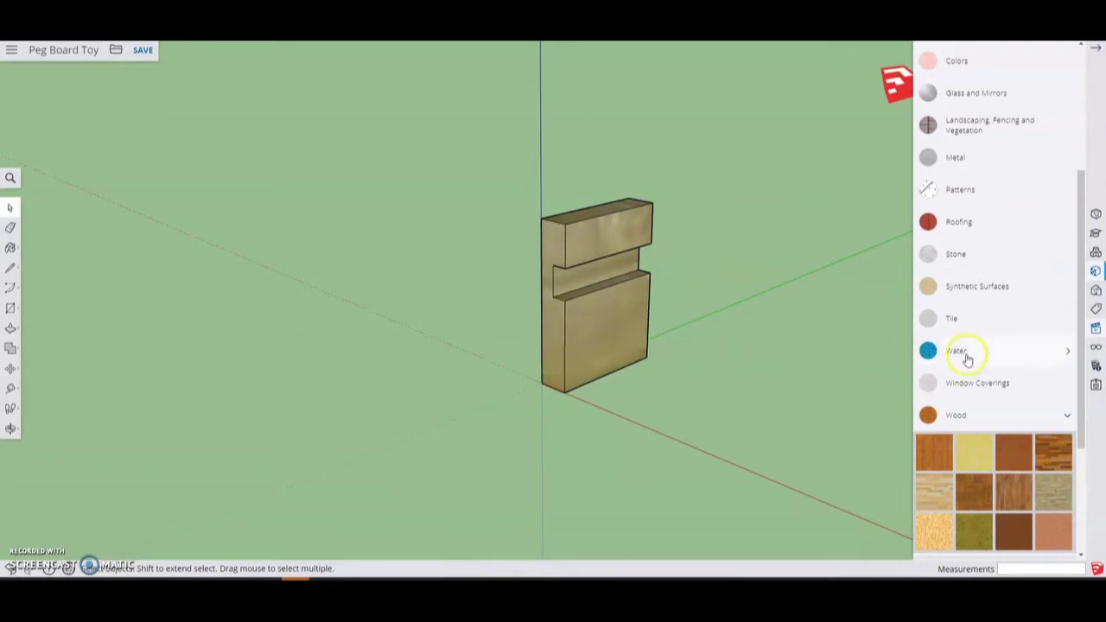
Edit the model's Wood Lumber ButtJoined material so that its texture width is 5"
{"action": "scroll", "coordinate": [965, 355], "scroll_direction": "up", "scroll_amount": 5}
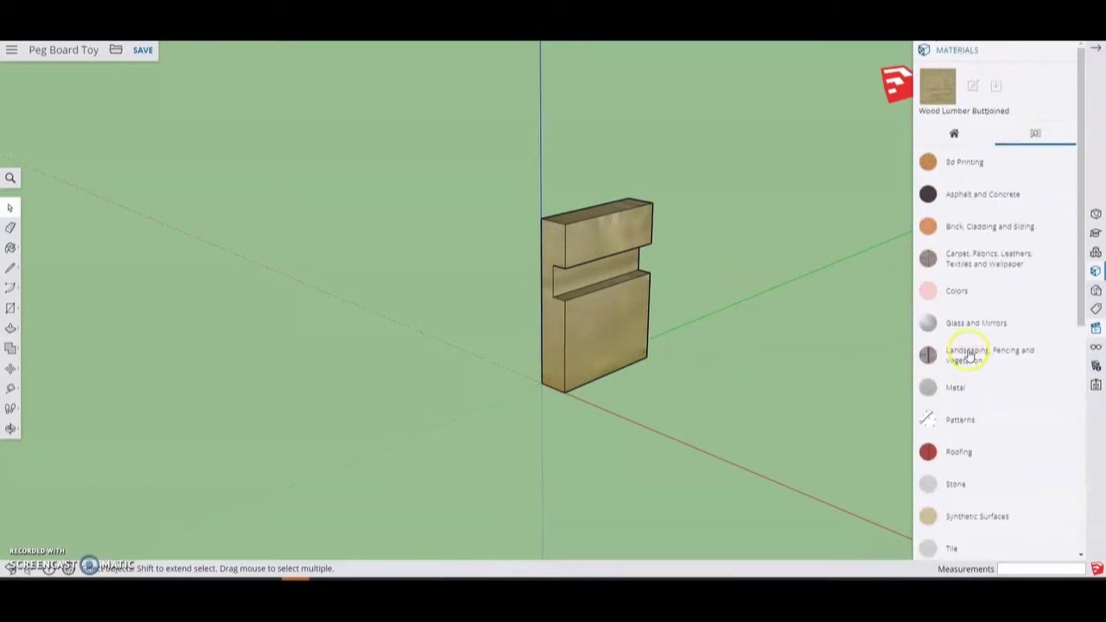
{"action": "left_click", "coordinate": [954, 135]}
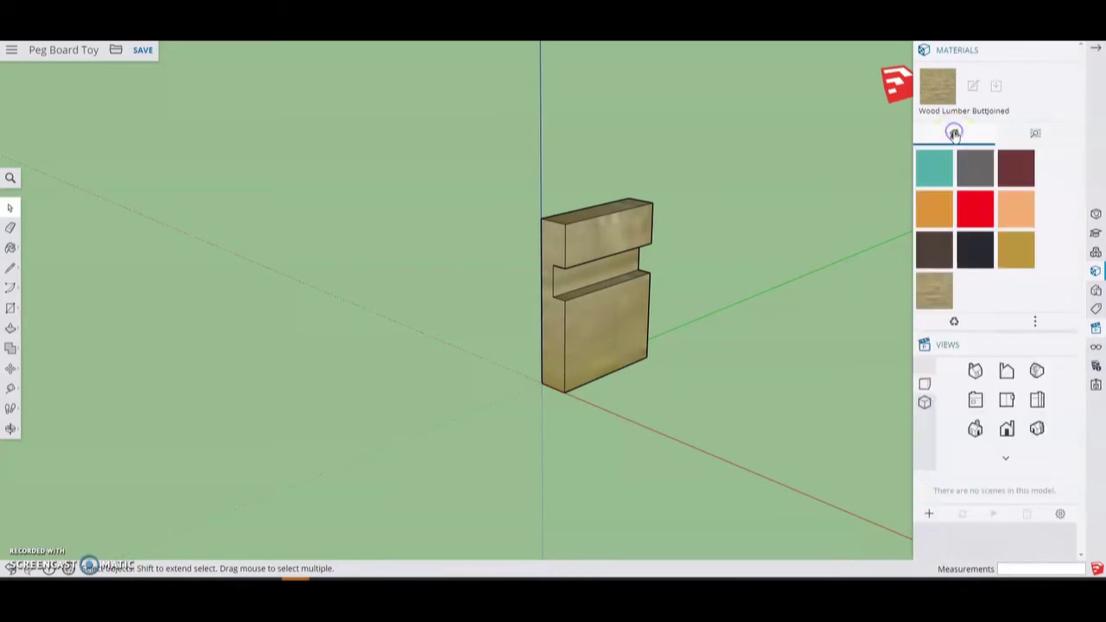
{"action": "left_click", "coordinate": [939, 289]}
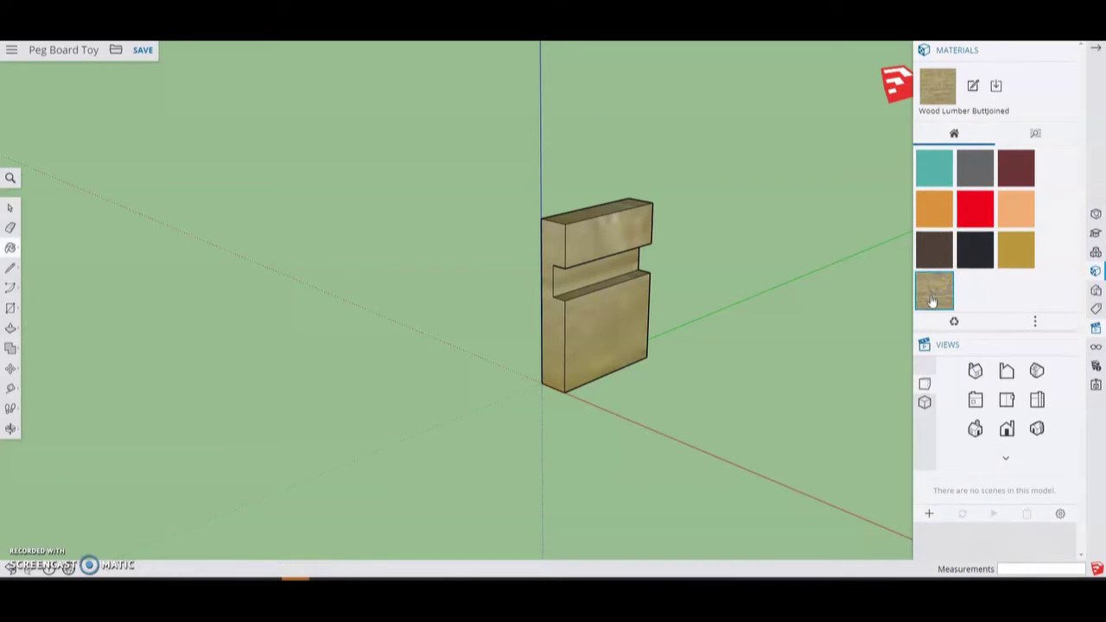
{"action": "left_click", "coordinate": [973, 85]}
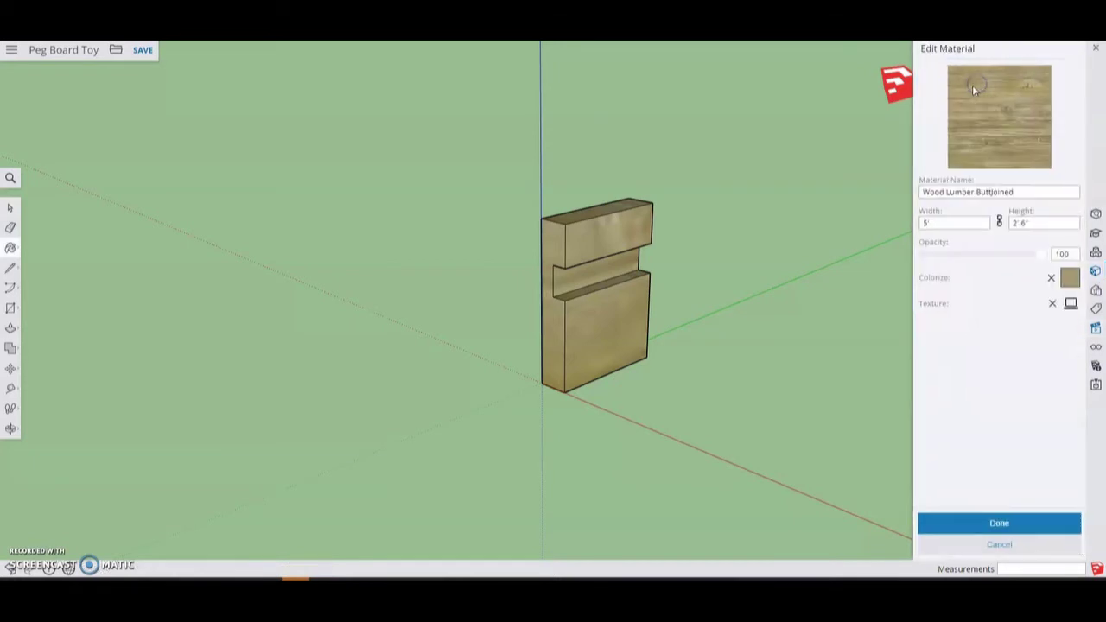
{"action": "left_click", "coordinate": [942, 222]}
{"action": "double_click", "coordinate": [938, 222]}
{"action": "type", "text": "5"}
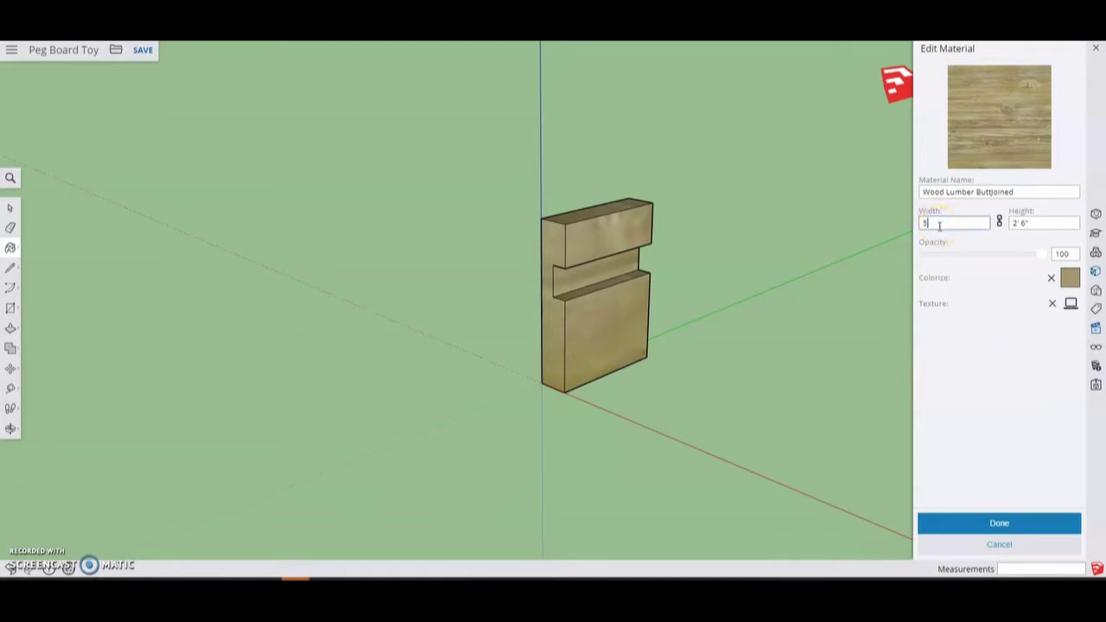
{"action": "type", "text": "'"}
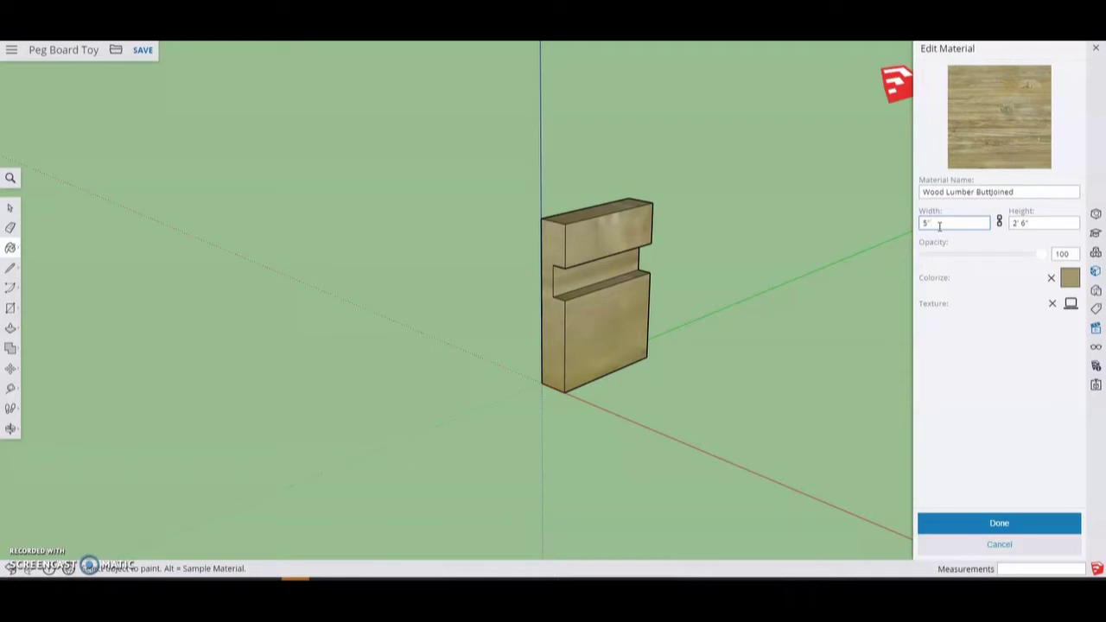
{"action": "key", "text": "BackSpace"}
{"action": "type", "text": "\""}
{"action": "left_click", "coordinate": [966, 247]}
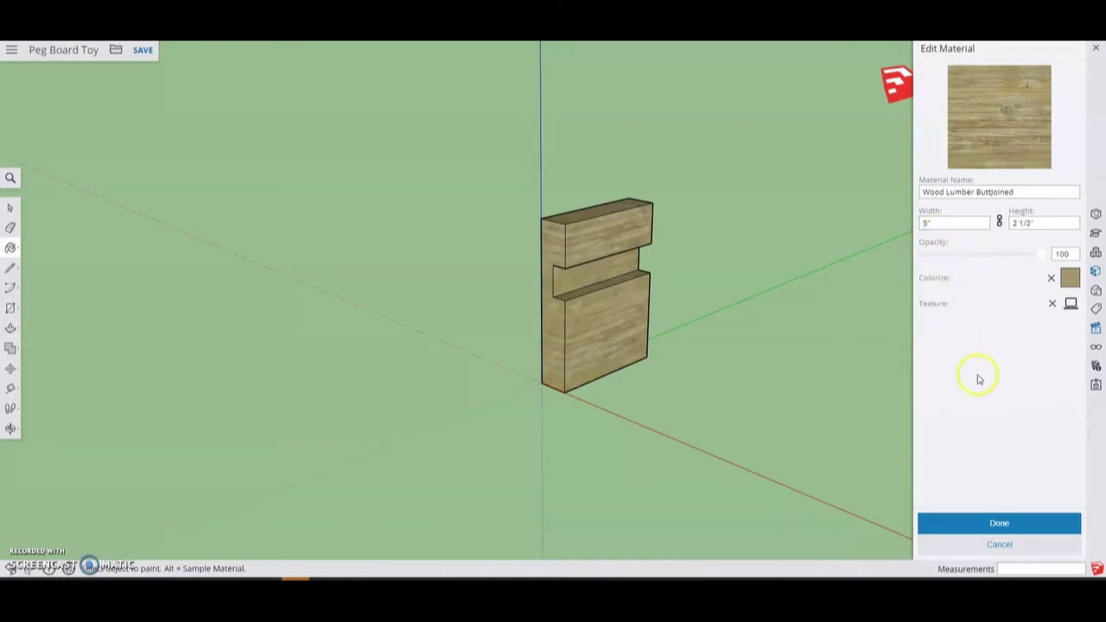
{"action": "left_click", "coordinate": [954, 522]}
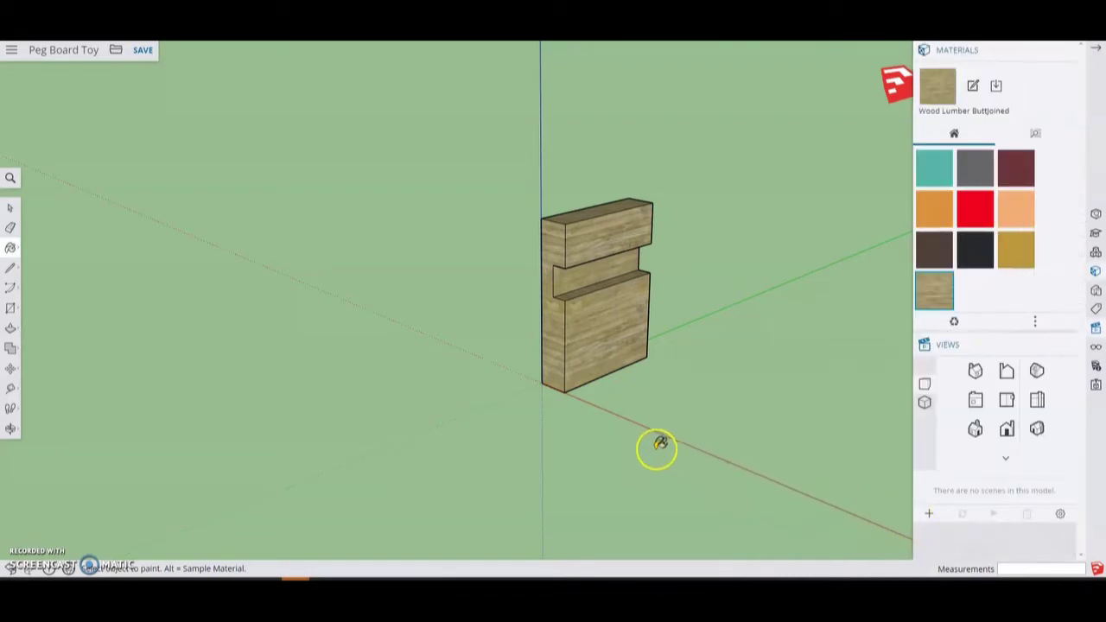
{"action": "left_click", "coordinate": [587, 425]}
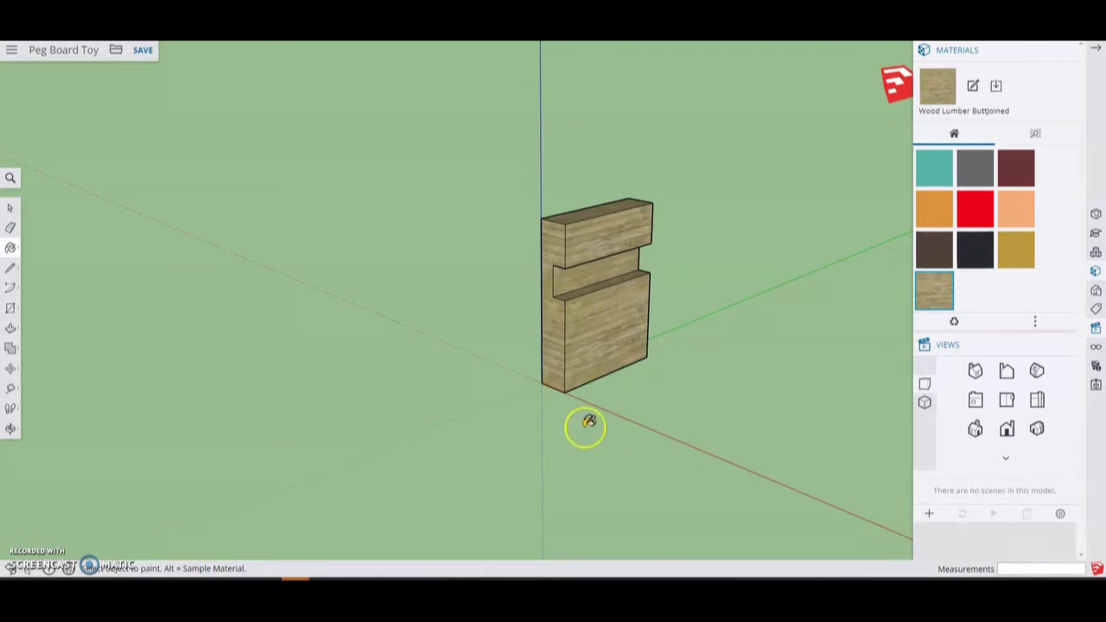
{"action": "left_click", "coordinate": [606, 437]}
{"action": "left_click", "coordinate": [610, 459]}
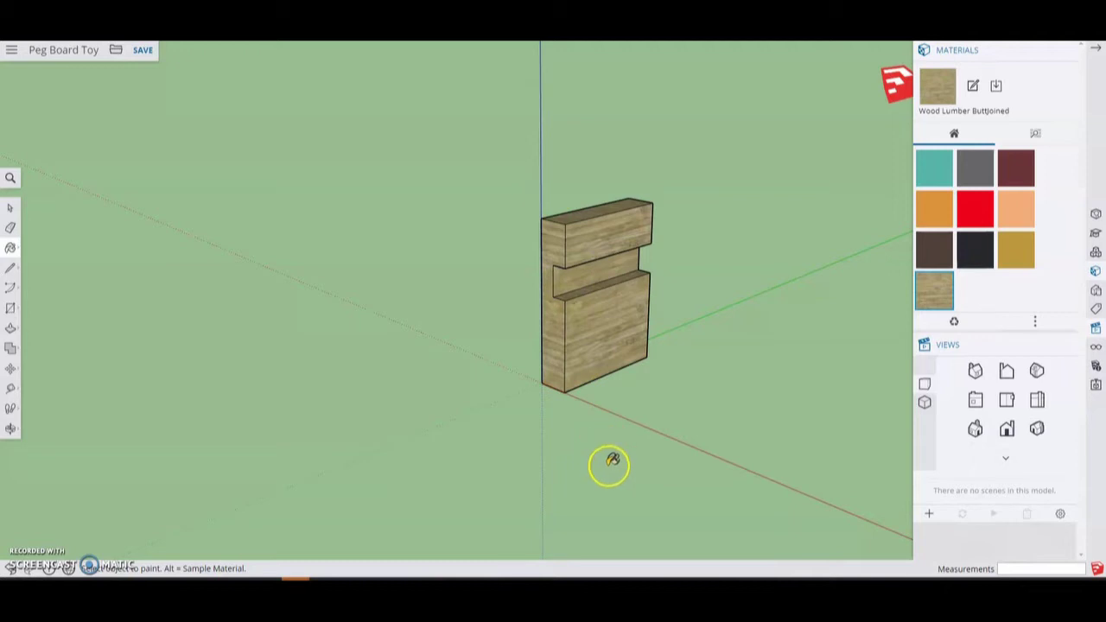
{"action": "left_click", "coordinate": [636, 423]}
{"action": "key", "text": "space"}
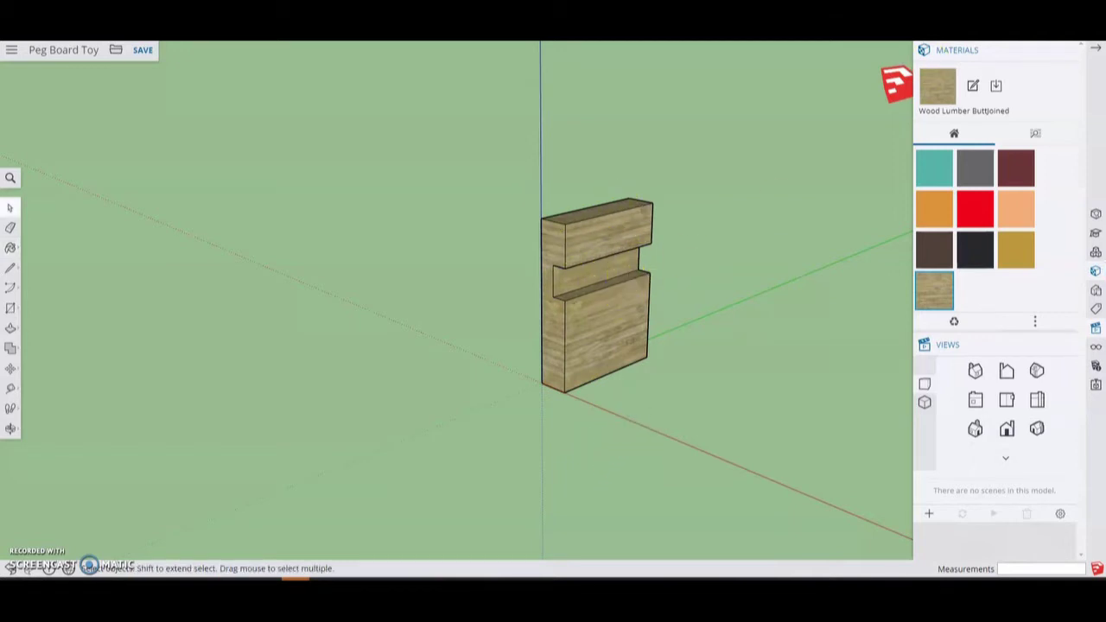
Select the whole wooden block and make it a component named "Peg Board Leg"
{"action": "left_click", "coordinate": [1095, 48]}
{"action": "left_click_drag", "start_coordinate": [523, 168], "coordinate": [710, 409]}
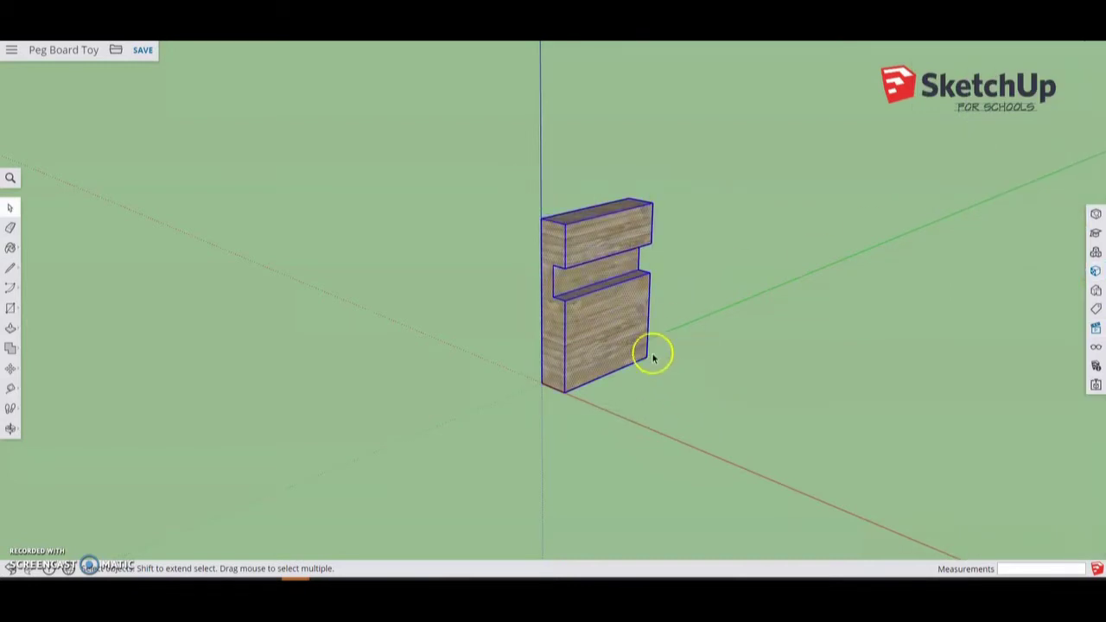
{"action": "right_click", "coordinate": [588, 304]}
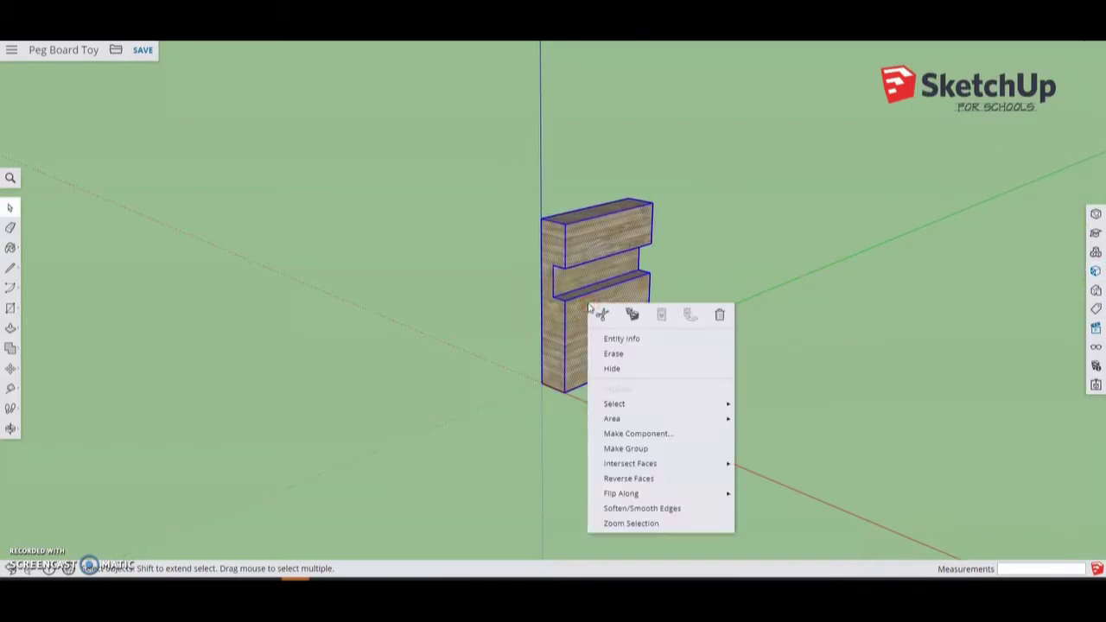
{"action": "left_click", "coordinate": [634, 435]}
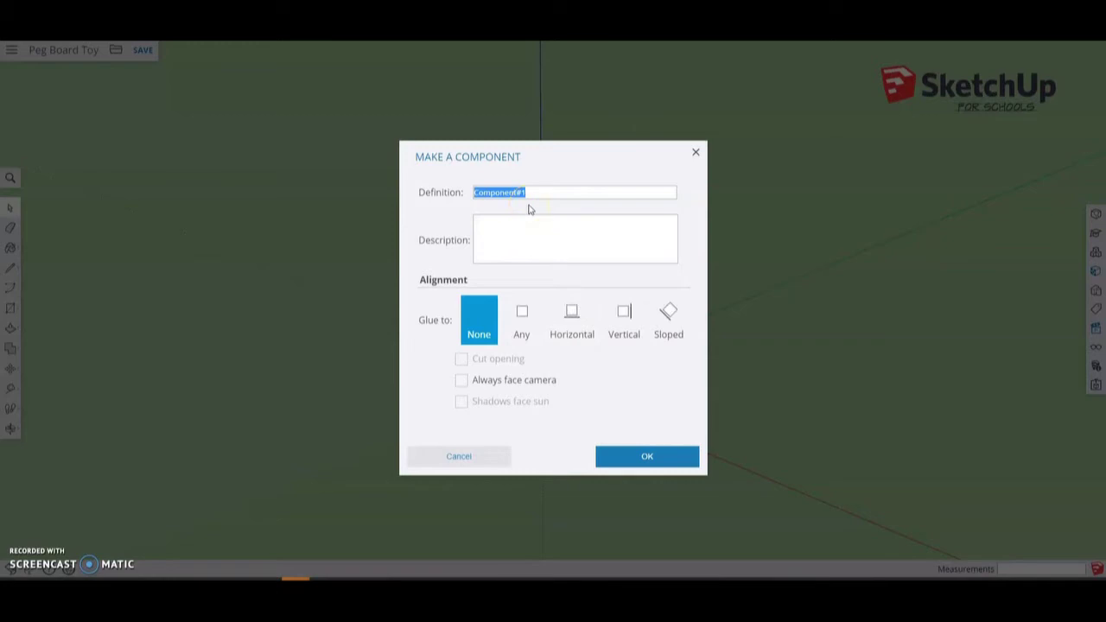
{"action": "type", "text": "Peg Board Leg"}
{"action": "left_click", "coordinate": [611, 444]}
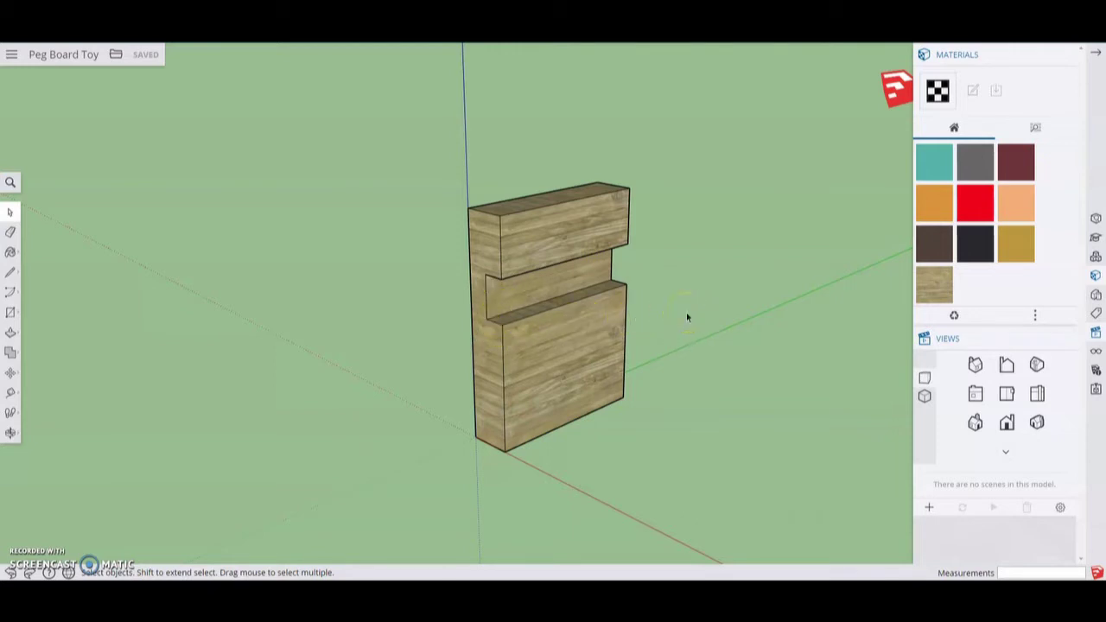
In the front view, draw a 5.75" by 0.75" rectangle starting from the upper inner corner of the leg's notch
{"action": "key", "text": "h"}
{"action": "left_click_drag", "start_coordinate": [696, 299], "coordinate": [403, 278]}
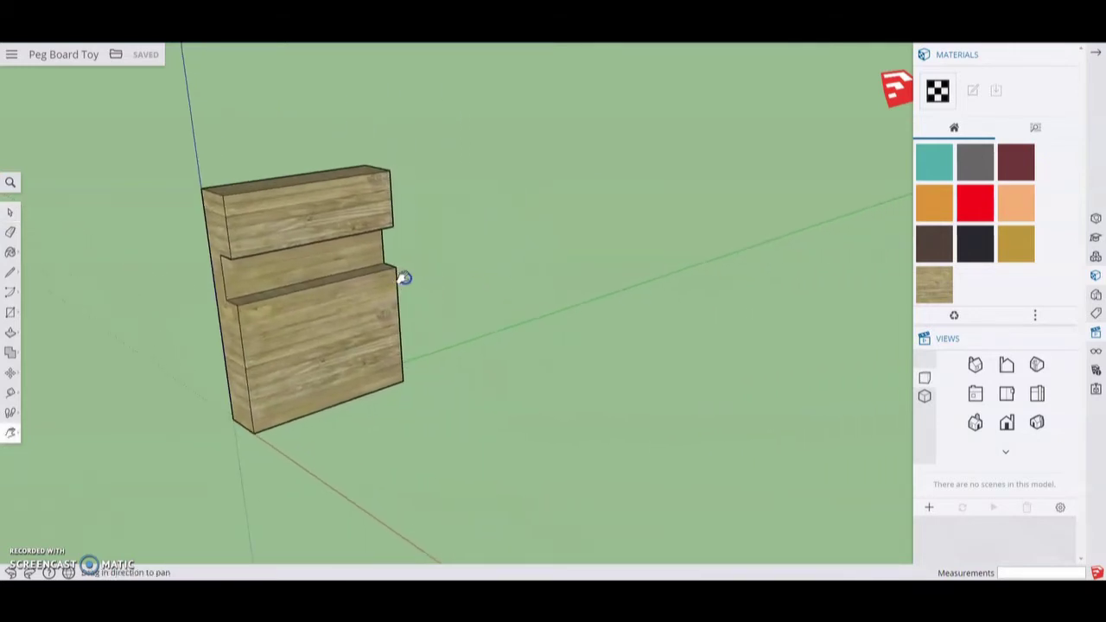
{"action": "left_click", "coordinate": [1005, 424]}
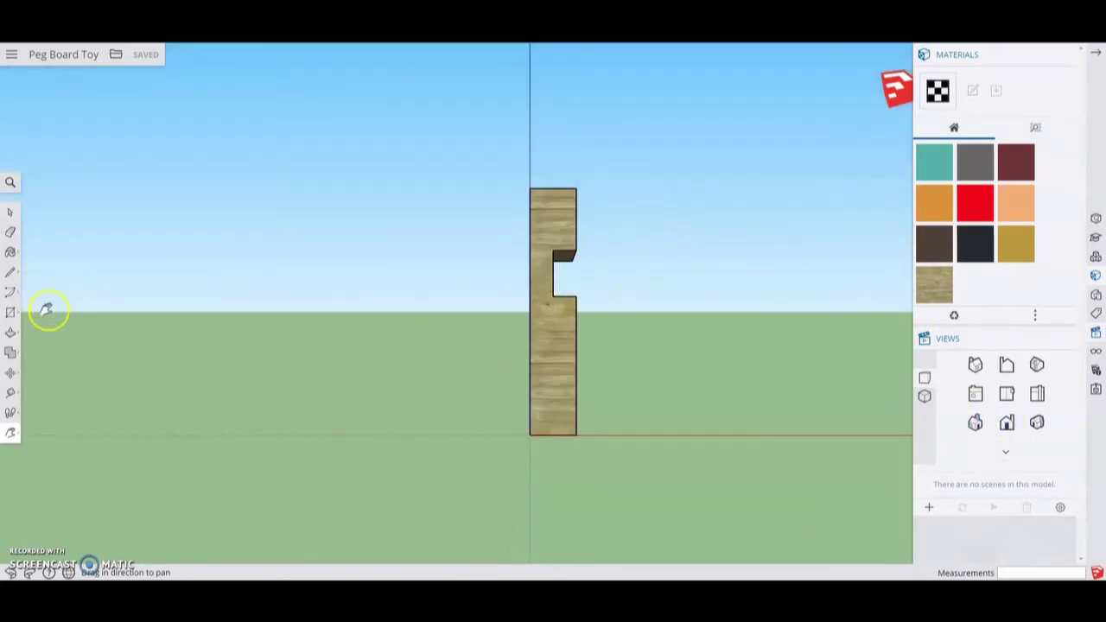
{"action": "left_click", "coordinate": [15, 313]}
{"action": "left_click", "coordinate": [35, 271]}
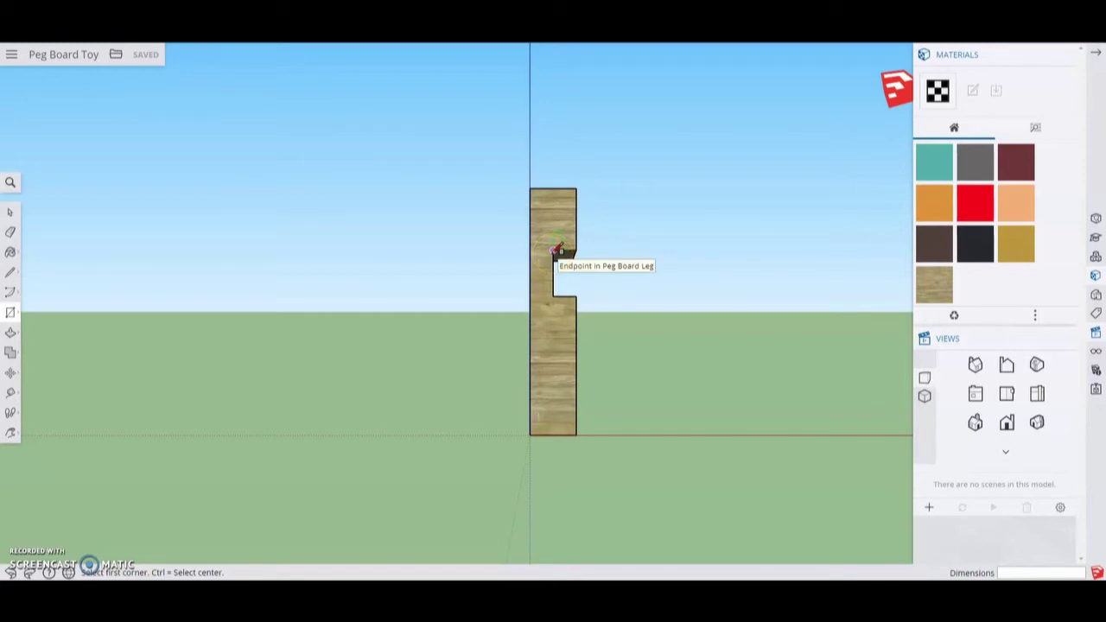
{"action": "left_click_drag", "start_coordinate": [552, 251], "coordinate": [825, 301]}
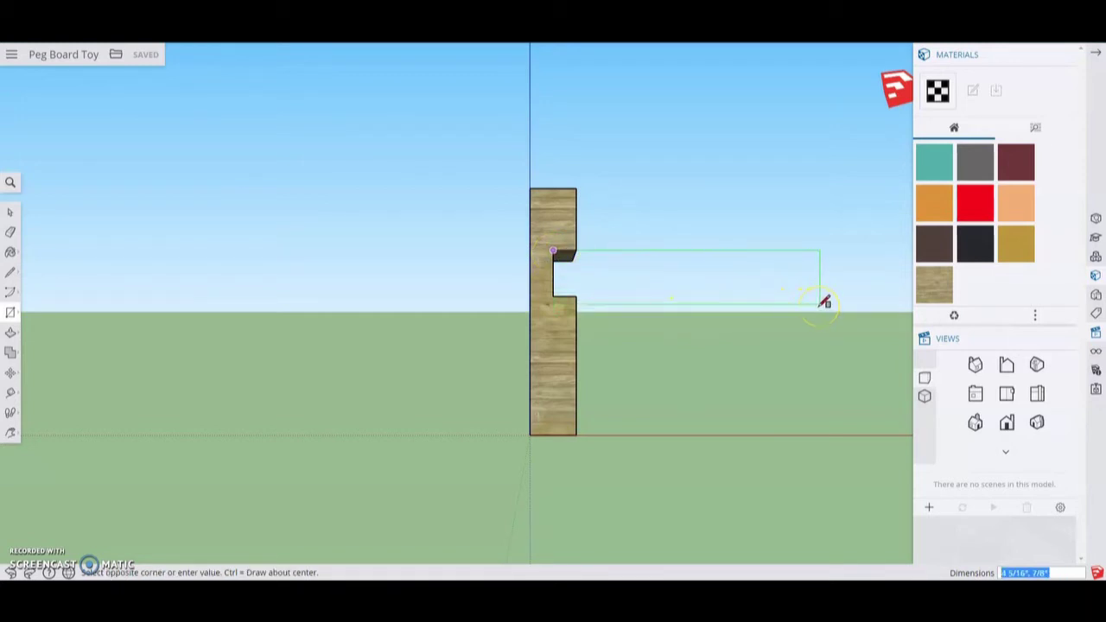
{"action": "type", "text": "5.75,.75"}
{"action": "key", "text": "Return"}
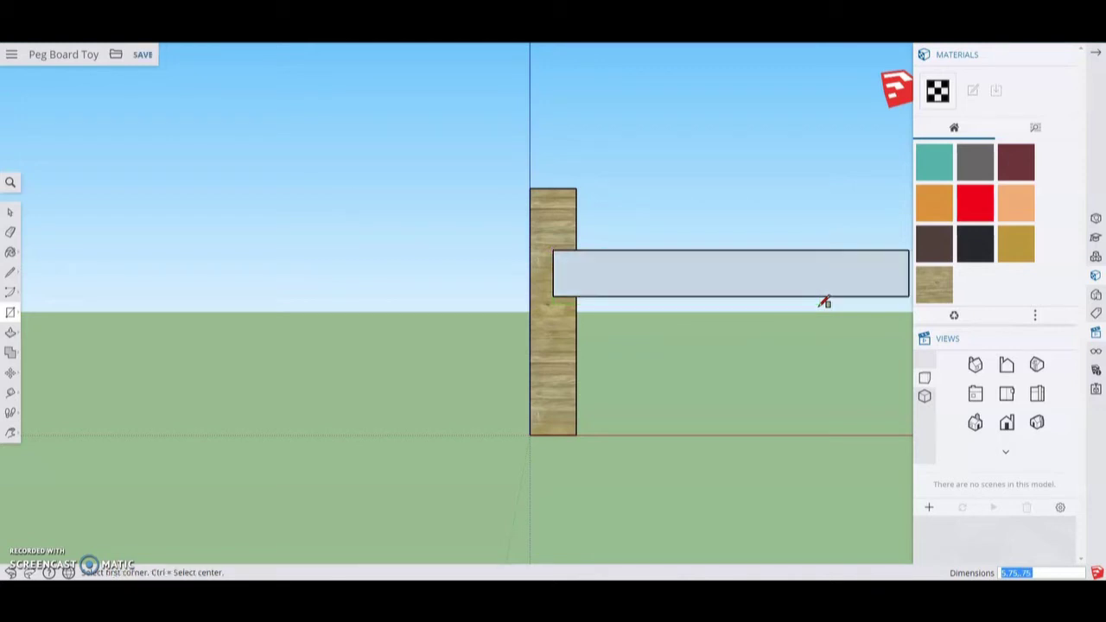
Push/Pull the rectangle 3" through the leg's notch to form the board
{"action": "left_click", "coordinate": [1036, 422]}
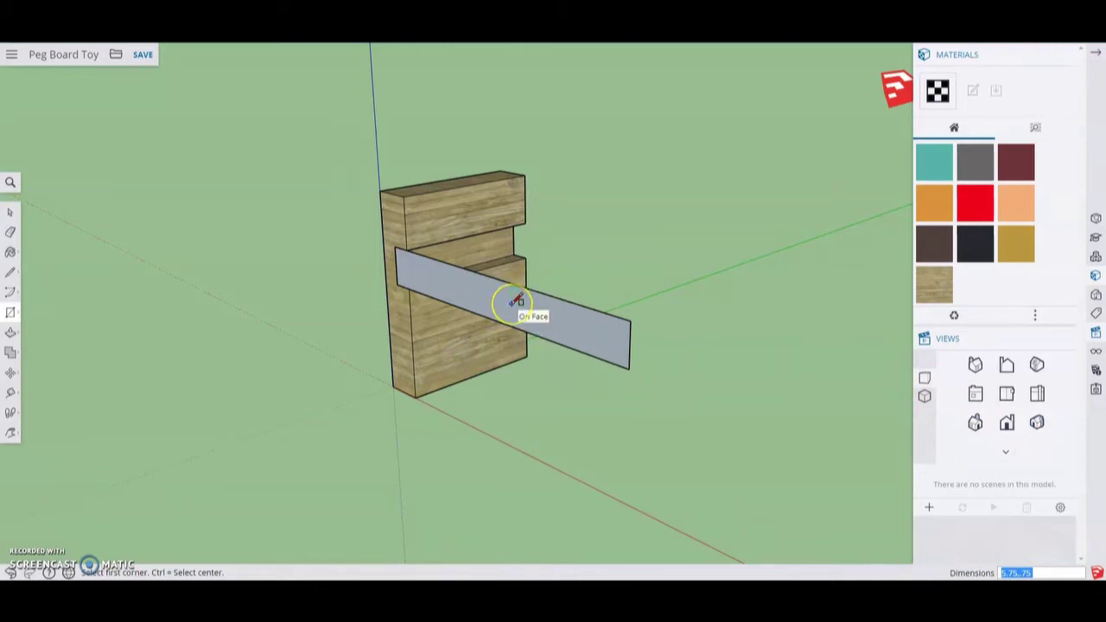
{"action": "key", "text": "p"}
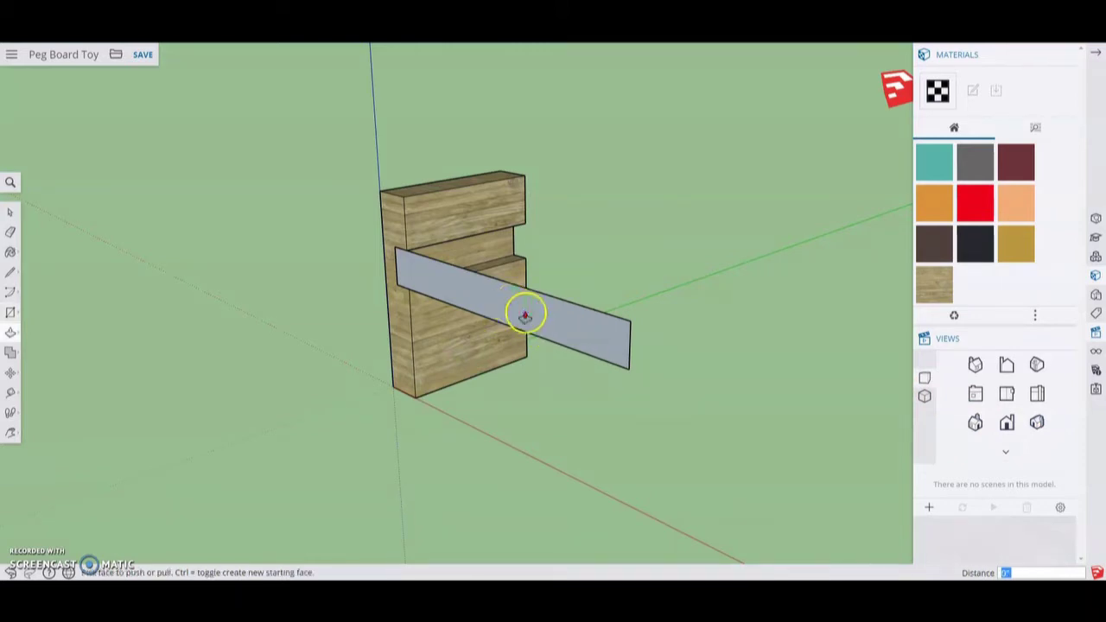
{"action": "left_click_drag", "start_coordinate": [532, 311], "coordinate": [707, 275]}
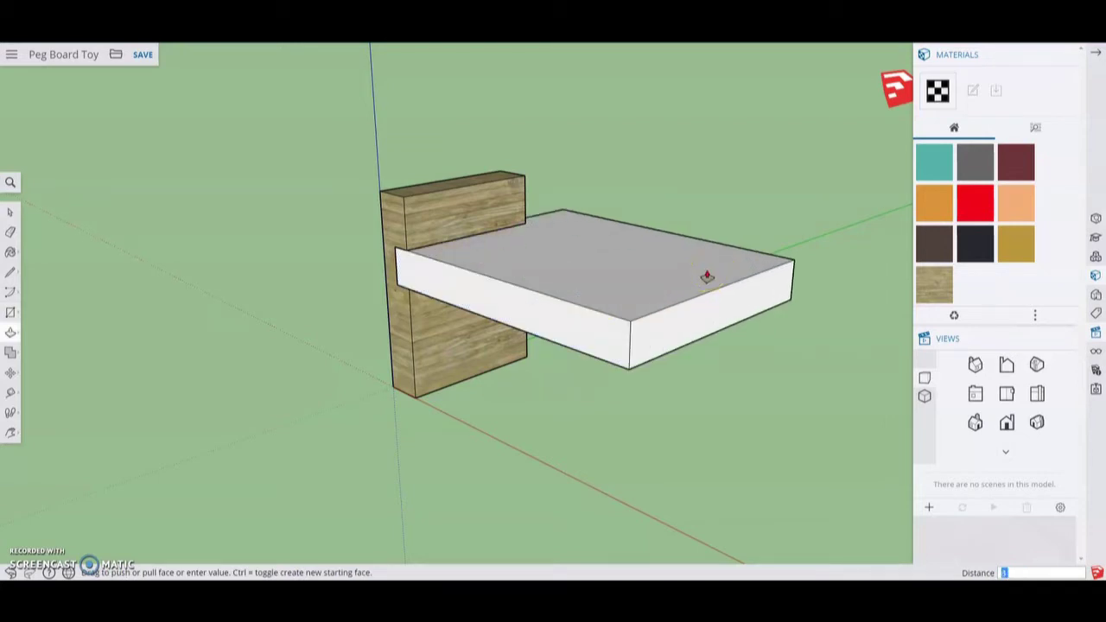
{"action": "type", "text": "10"}
{"action": "key", "text": "Return"}
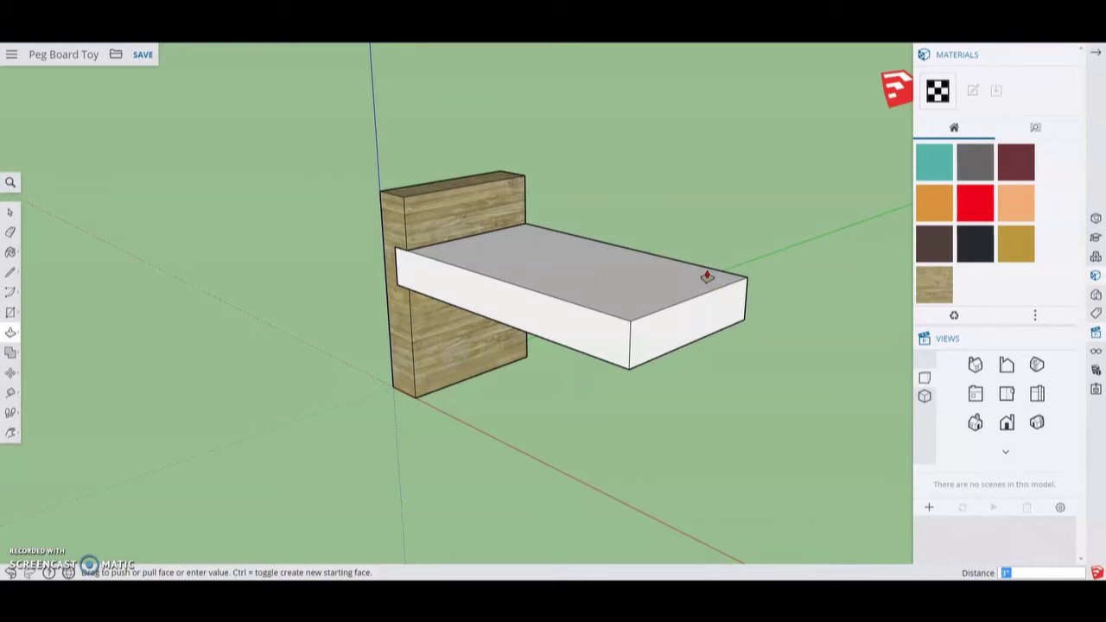
Copy the Peg Board Leg about 7 1/8" along the red axis past the board's free end, and nudge the copy about 3/16" farther
{"action": "key", "text": "space"}
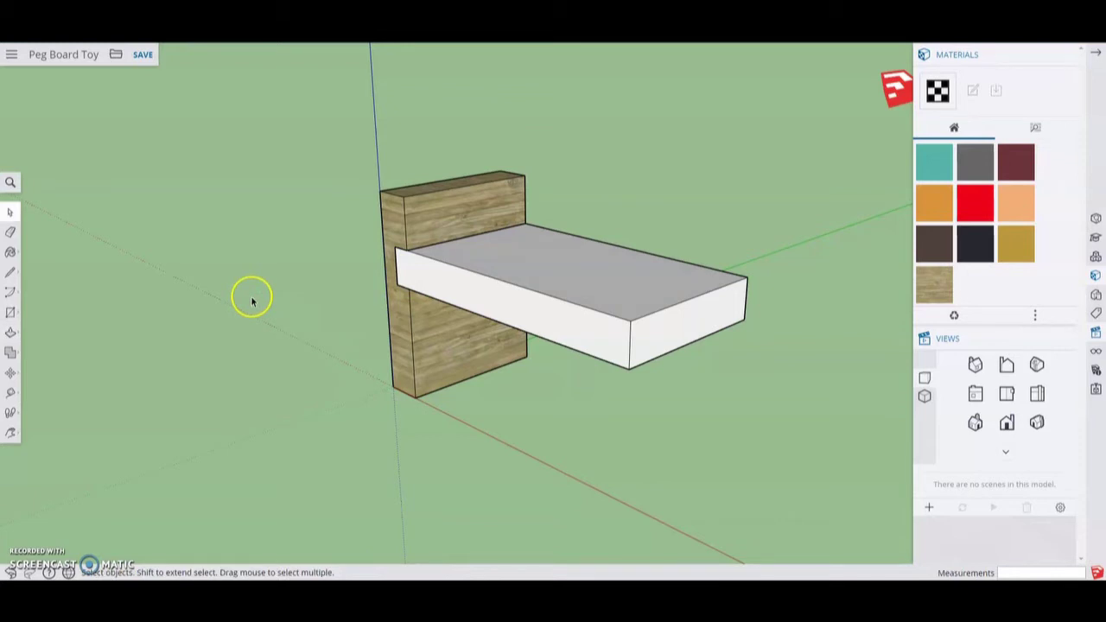
{"action": "left_click", "coordinate": [416, 374]}
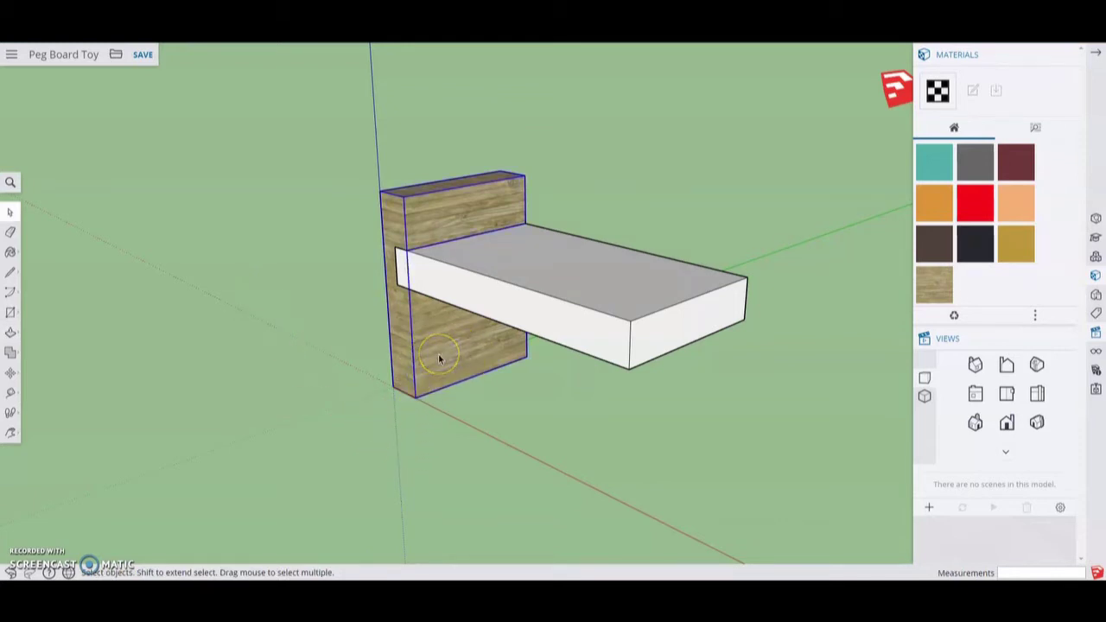
{"action": "left_click", "coordinate": [11, 372]}
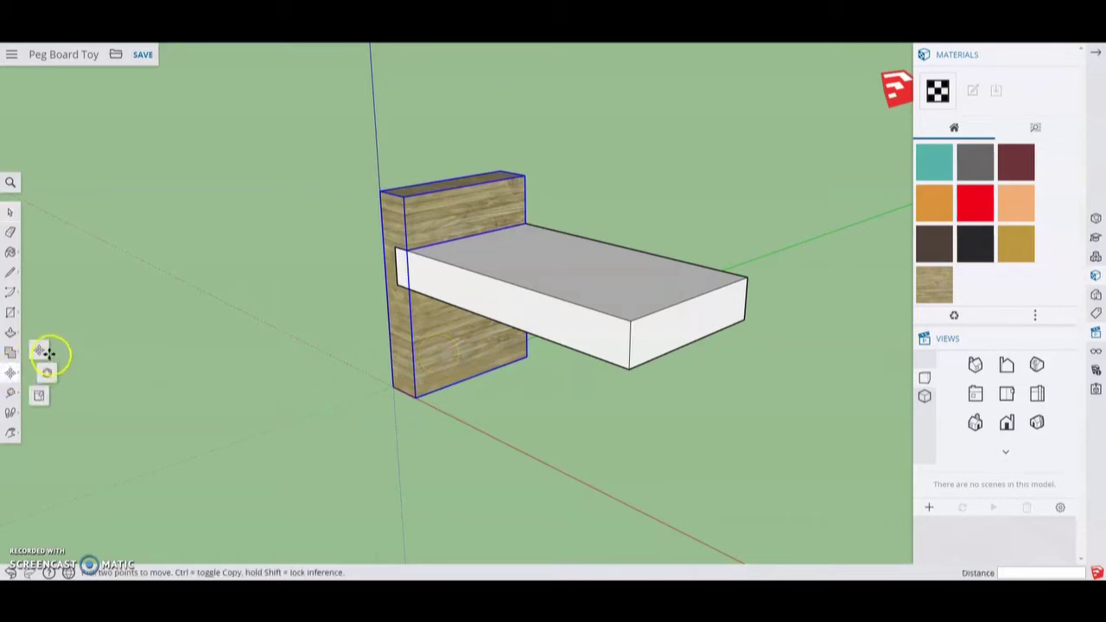
{"action": "left_click", "coordinate": [41, 349]}
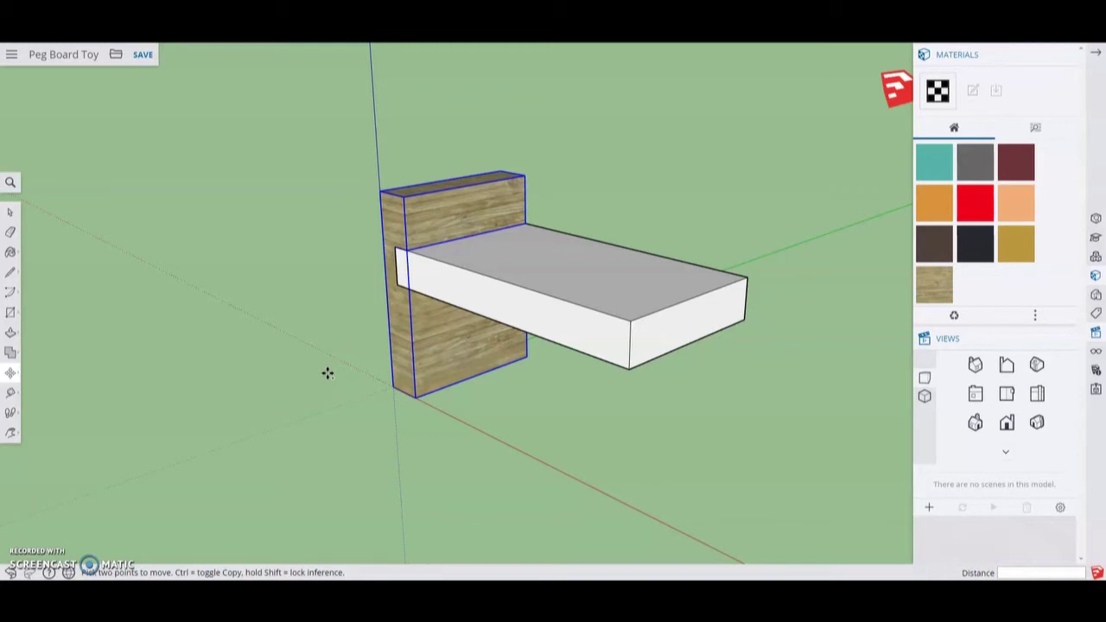
{"action": "left_click", "coordinate": [415, 397]}
{"action": "key", "text": "ctrl"}
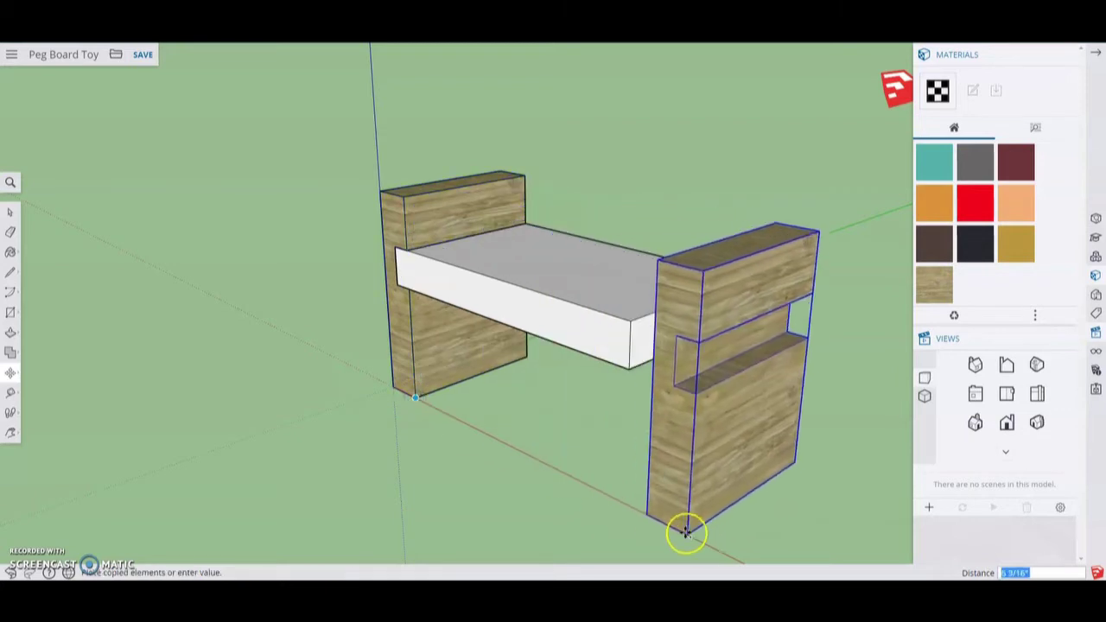
{"action": "left_click", "coordinate": [721, 549]}
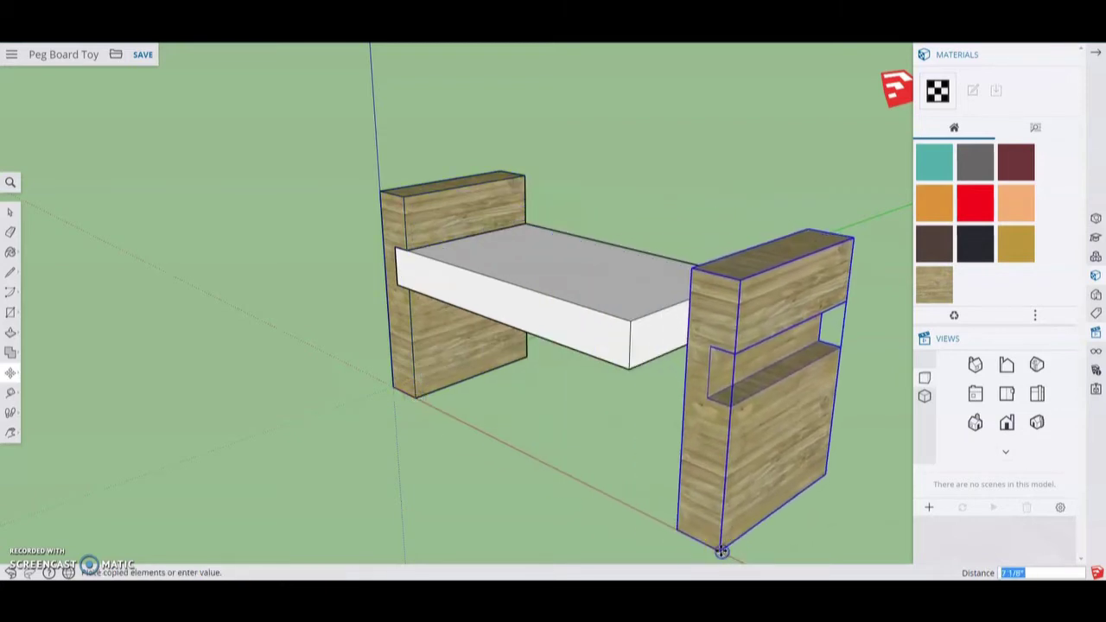
{"action": "left_click", "coordinate": [720, 550]}
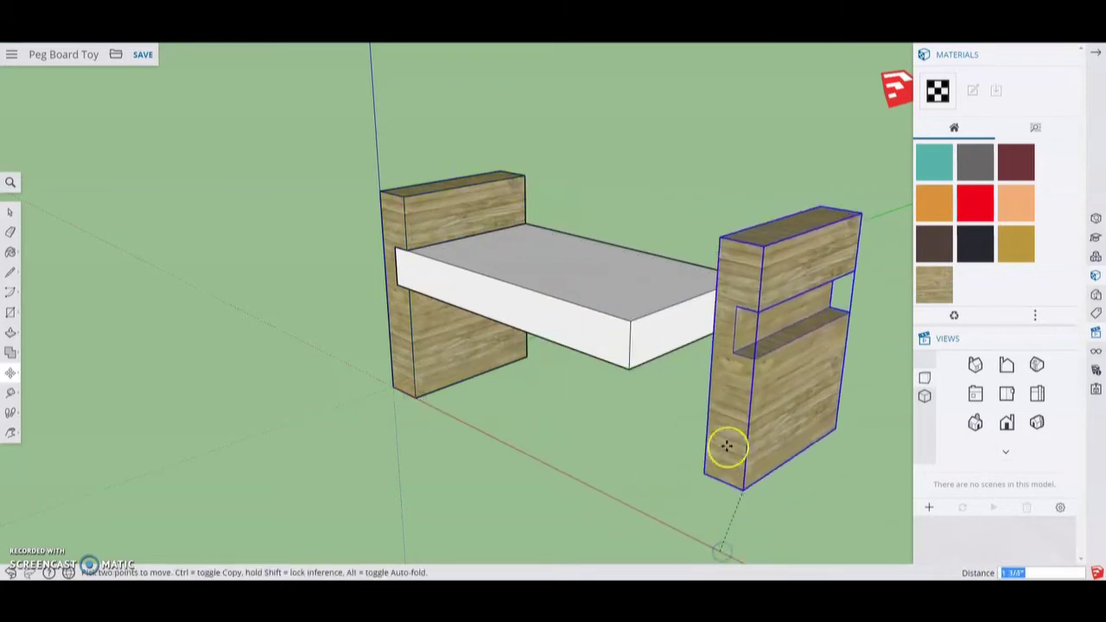
{"action": "left_click", "coordinate": [728, 556]}
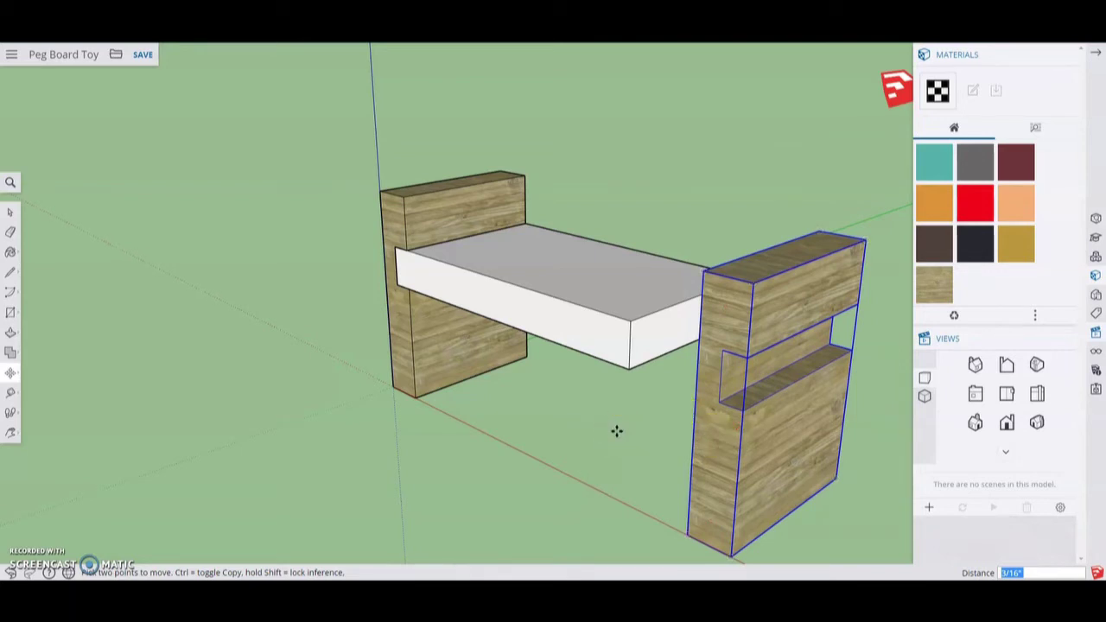
In the bottom view, rotate the copied leg 180° about its inner bottom corner to turn its notch toward the board
{"action": "left_click", "coordinate": [1006, 394]}
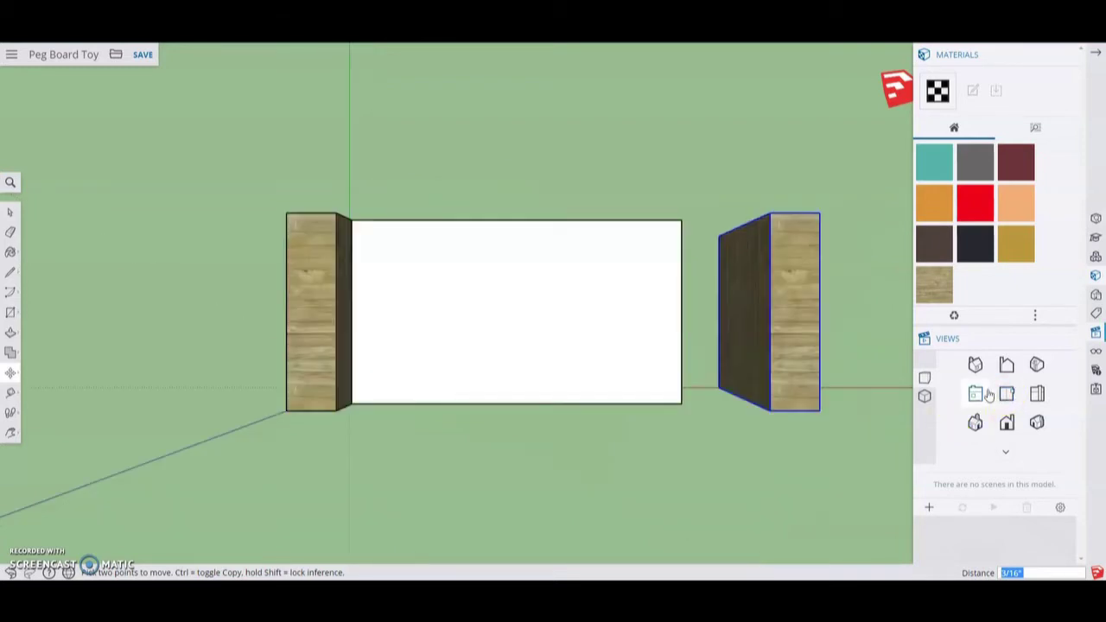
{"action": "left_click", "coordinate": [15, 374]}
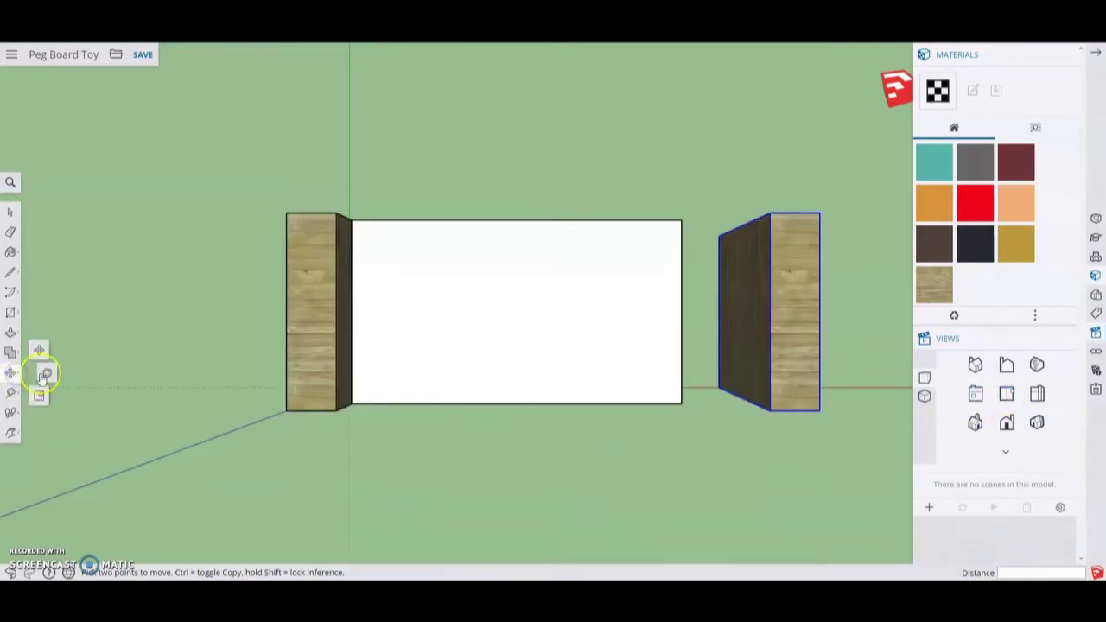
{"action": "left_click", "coordinate": [47, 374]}
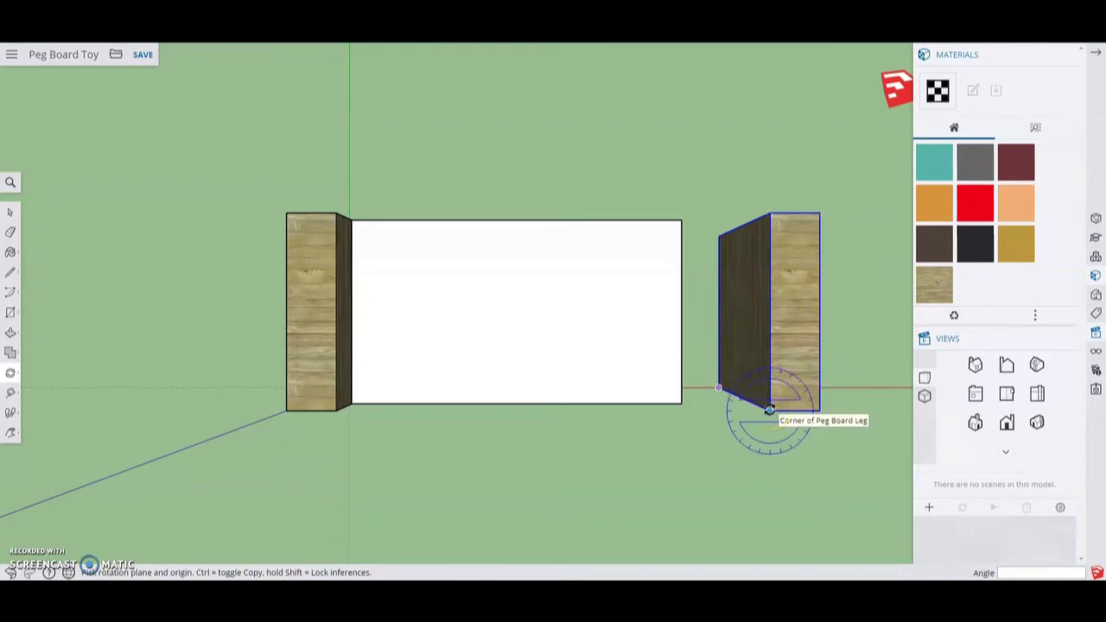
{"action": "left_click", "coordinate": [769, 410]}
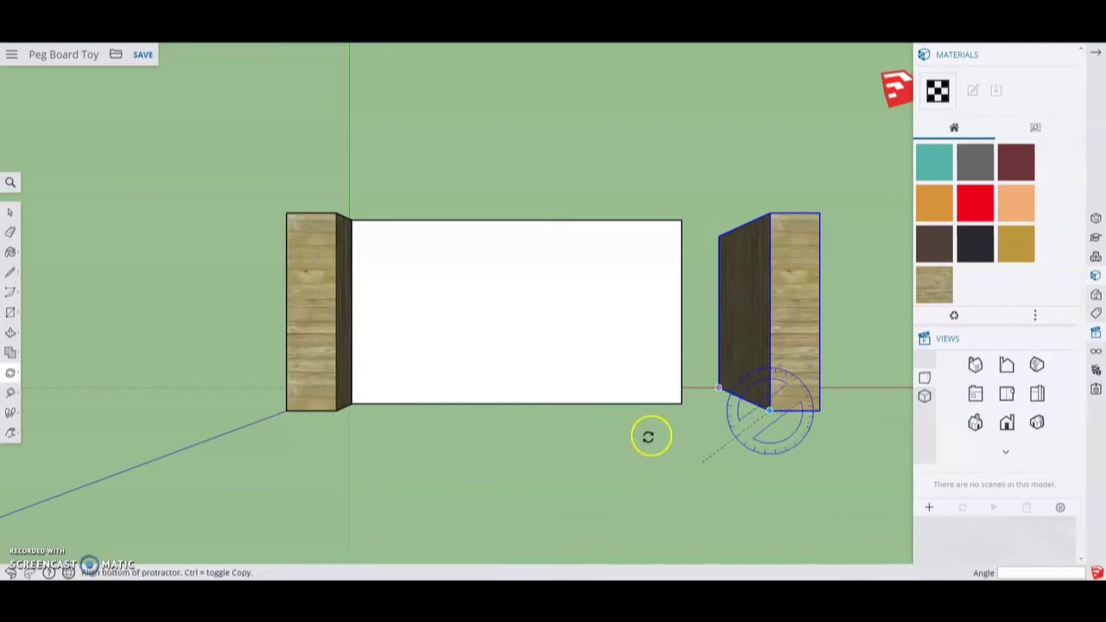
{"action": "left_click", "coordinate": [552, 406]}
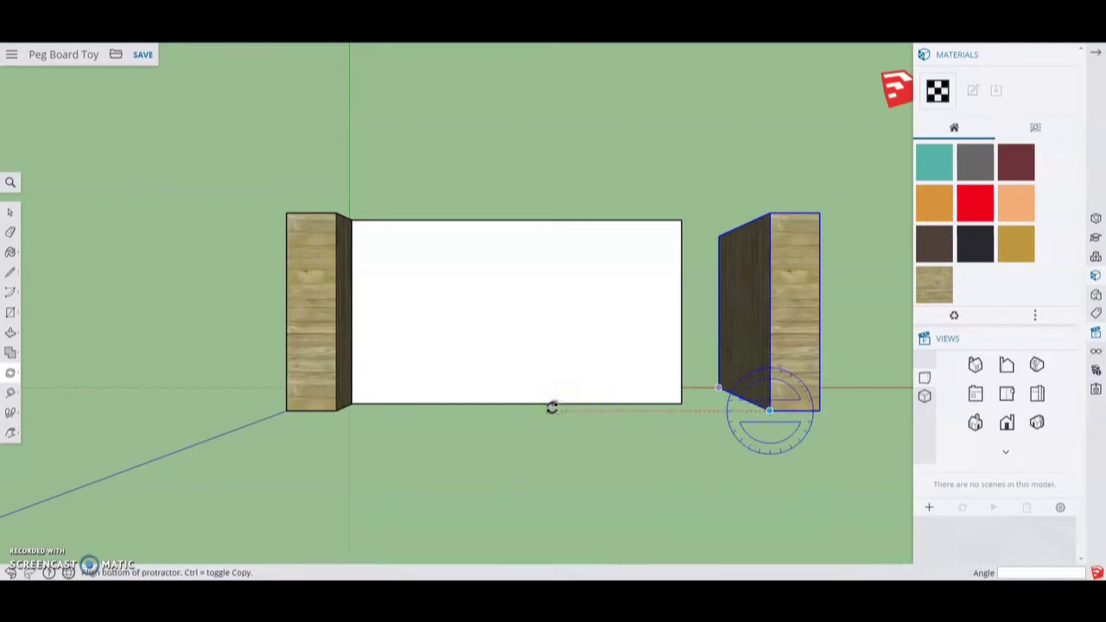
{"action": "left_click_drag", "start_coordinate": [552, 407], "coordinate": [852, 409]}
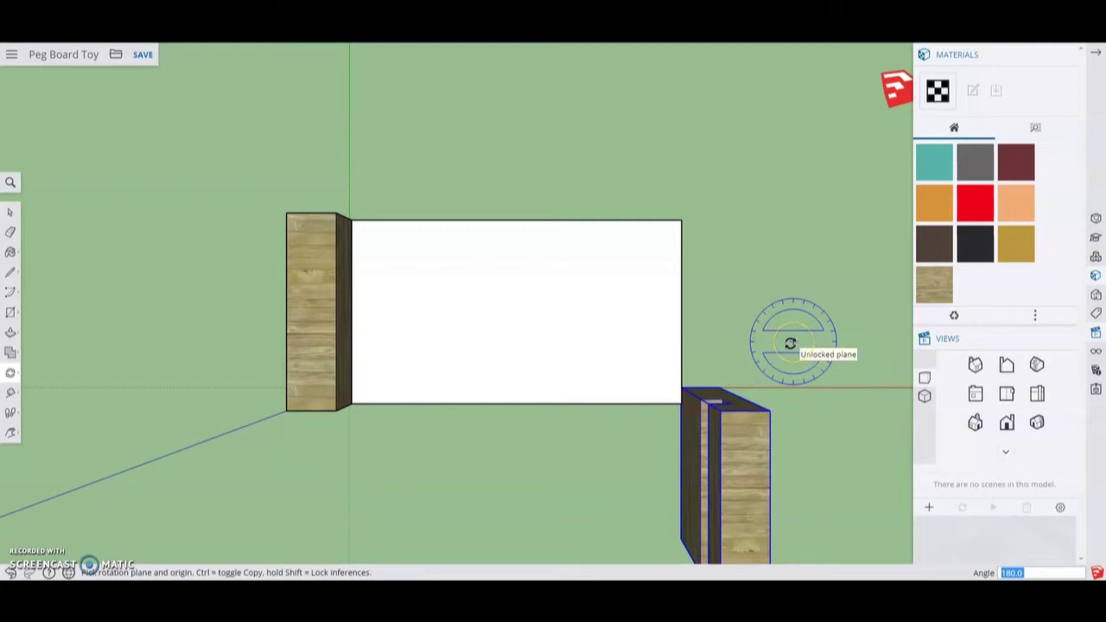
Move the rotated leg about 2 15/16" along the green direction to line it up with the board's width
{"action": "left_click", "coordinate": [10, 372]}
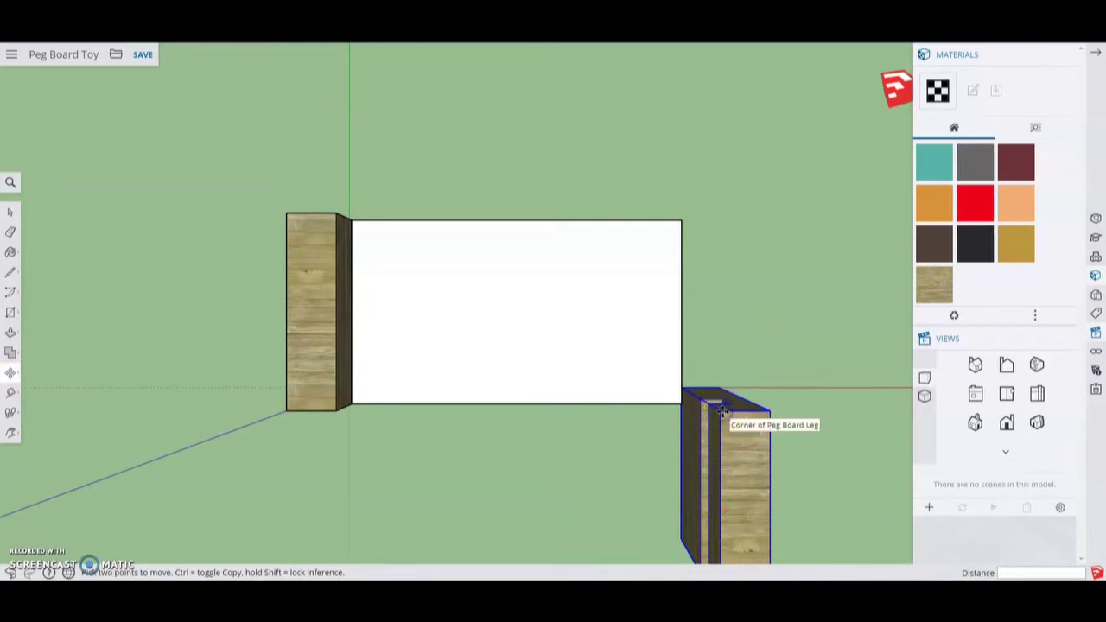
{"action": "left_click_drag", "start_coordinate": [722, 411], "coordinate": [715, 215]}
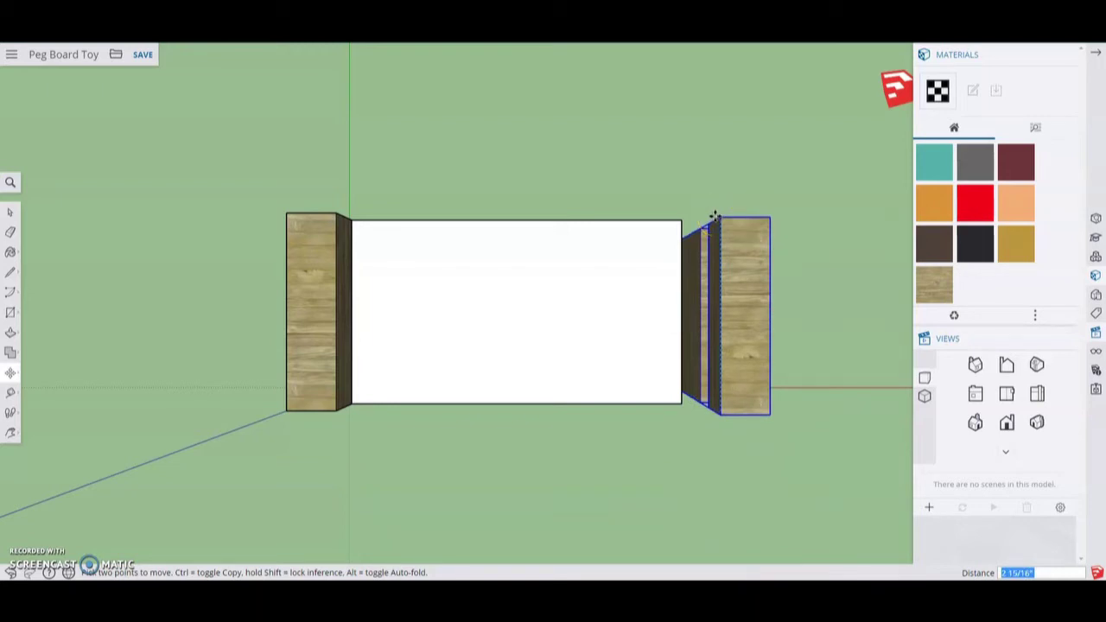
{"action": "mouse_move", "coordinate": [715, 215]}
{"action": "left_mouse_down"}
{"action": "mouse_move", "coordinate": [671, 217]}
{"action": "mouse_move", "coordinate": [717, 215]}
{"action": "left_mouse_up"}
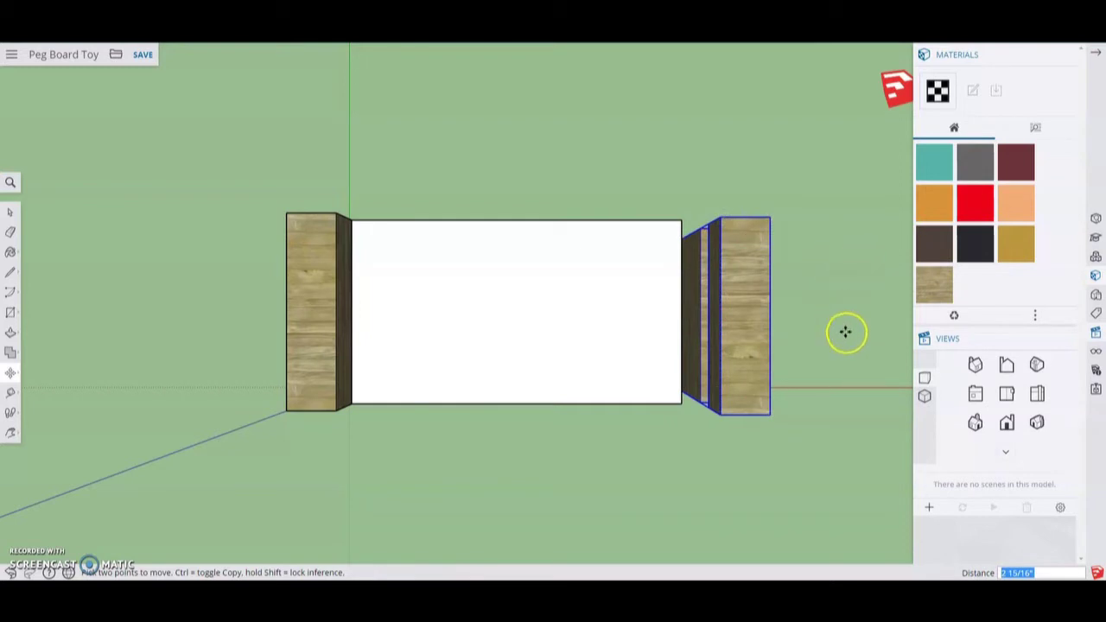
In the front view, move the rotated leg about 13/16" along the red axis to fit its notch over the board's end
{"action": "left_click", "coordinate": [1006, 423]}
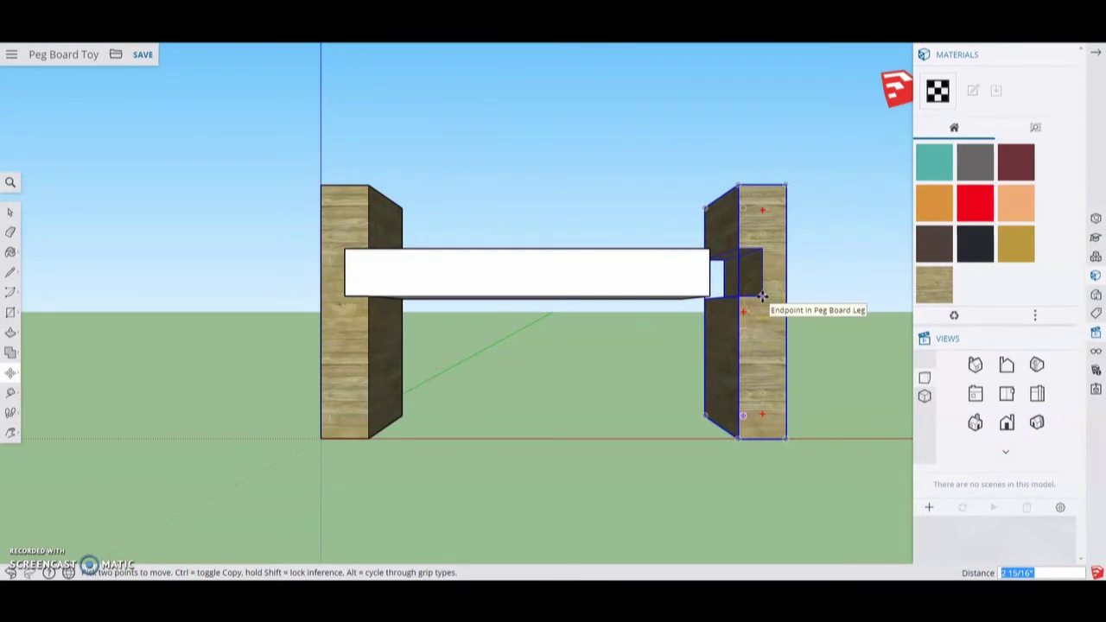
{"action": "left_click_drag", "start_coordinate": [762, 296], "coordinate": [707, 296]}
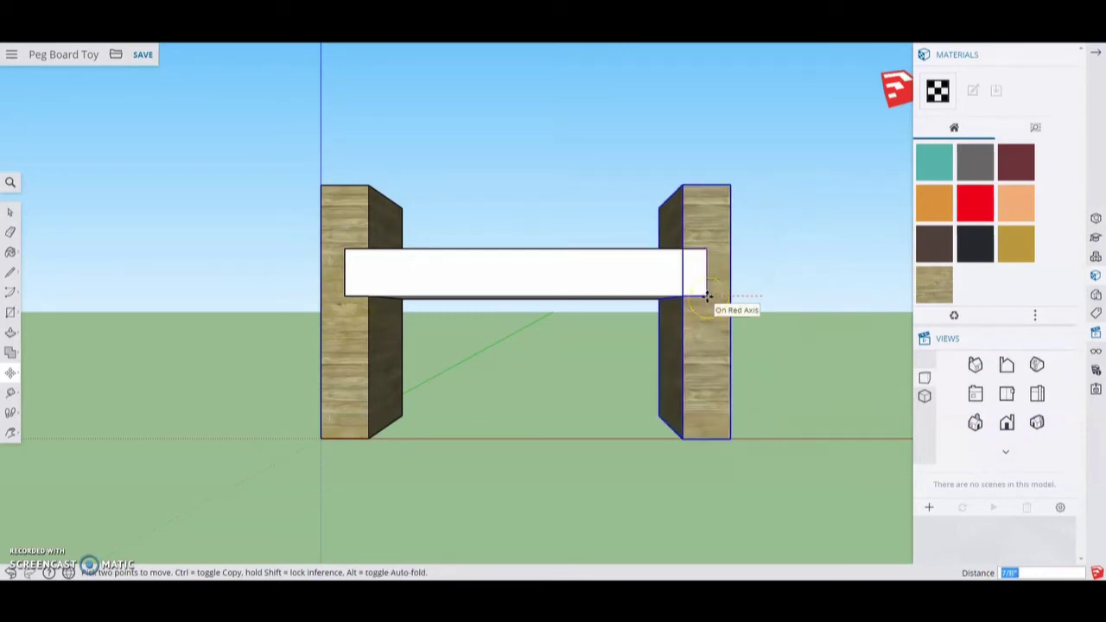
{"action": "left_click", "coordinate": [708, 296]}
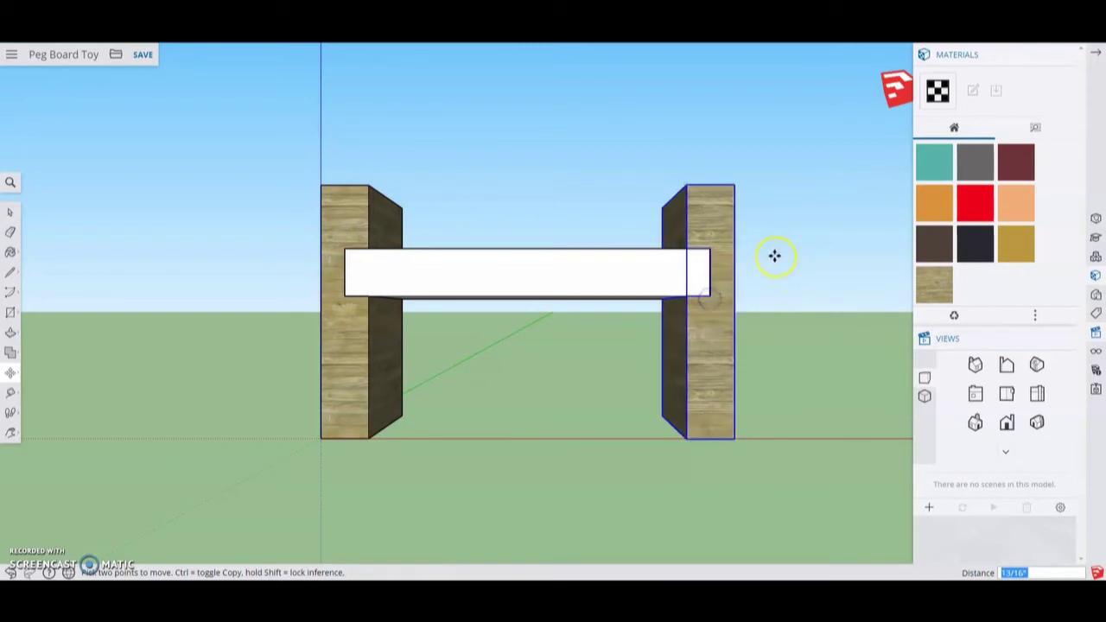
Move the rotated leg about 1/16" from its lower notch corner onto the board's matching bottom end corner
{"action": "middle_click_drag", "start_coordinate": [773, 254], "coordinate": [526, 446]}
{"action": "scroll", "coordinate": [587, 435], "scroll_direction": "up", "scroll_amount": 3}
{"action": "scroll", "coordinate": [596, 432], "scroll_direction": "up", "scroll_amount": 5}
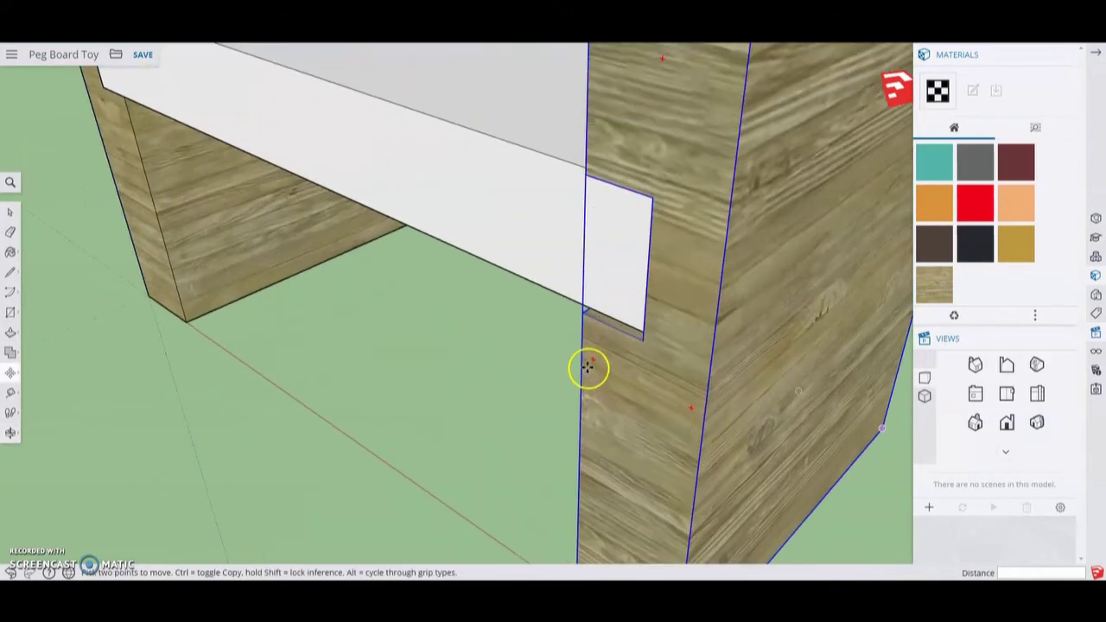
{"action": "left_click", "coordinate": [640, 340]}
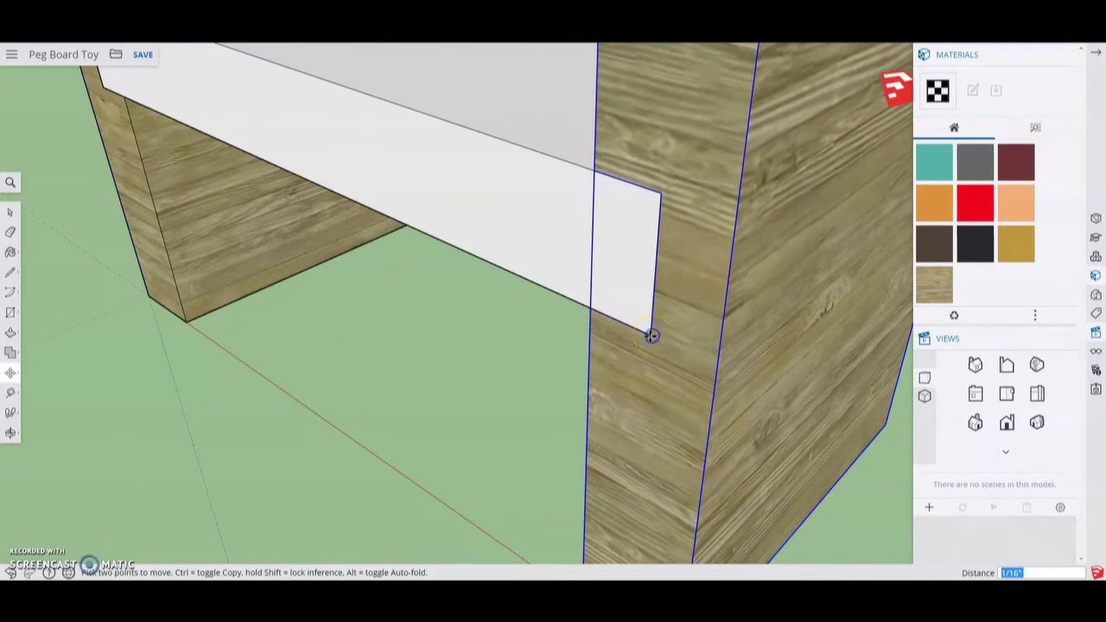
Finish placing the rotated leg on the board's bottom end corner and clear the selection
{"action": "left_click", "coordinate": [650, 334]}
{"action": "scroll", "coordinate": [497, 378], "scroll_direction": "down", "scroll_amount": 4}
{"action": "scroll", "coordinate": [496, 377], "scroll_direction": "down", "scroll_amount": 2}
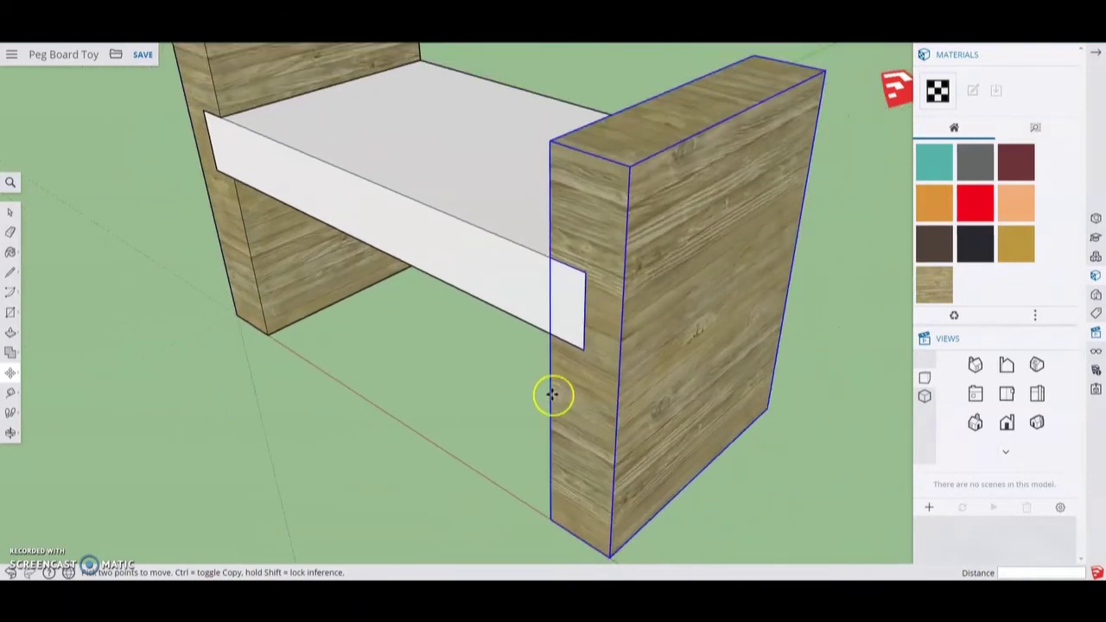
{"action": "scroll", "coordinate": [777, 401], "scroll_direction": "down", "scroll_amount": 2}
{"action": "middle_click_drag", "start_coordinate": [876, 350], "coordinate": [886, 301]}
{"action": "key", "text": "m"}
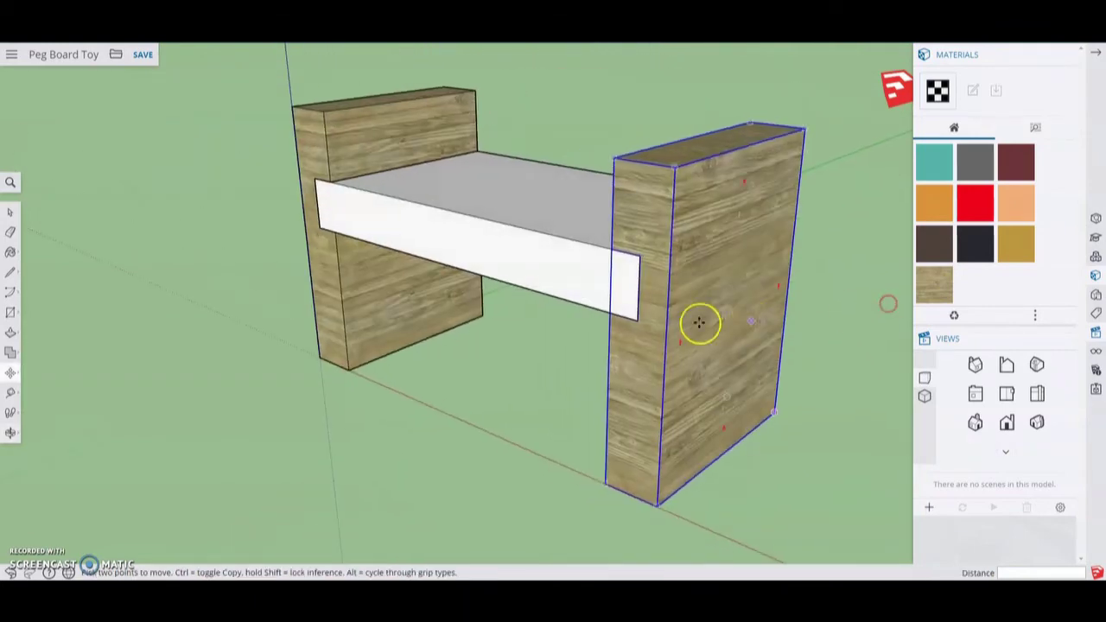
{"action": "key", "text": "space"}
{"action": "left_click", "coordinate": [541, 361]}
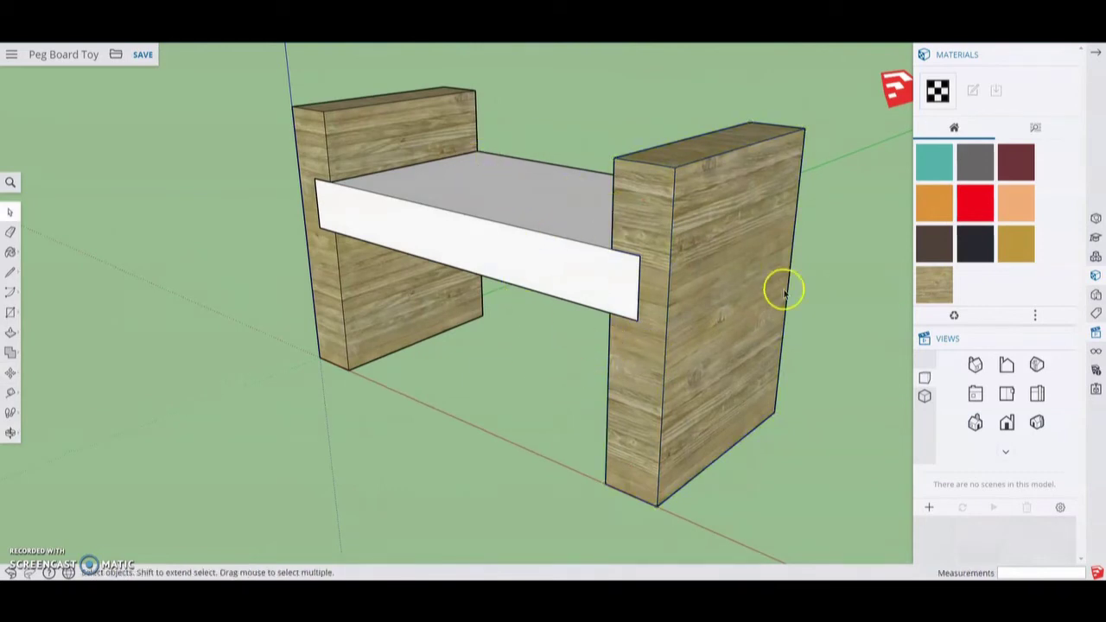
In the top view, draw a lengthwise centre line on the board between the midpoints of the two legs' inner edges
{"action": "left_click", "coordinate": [1007, 394]}
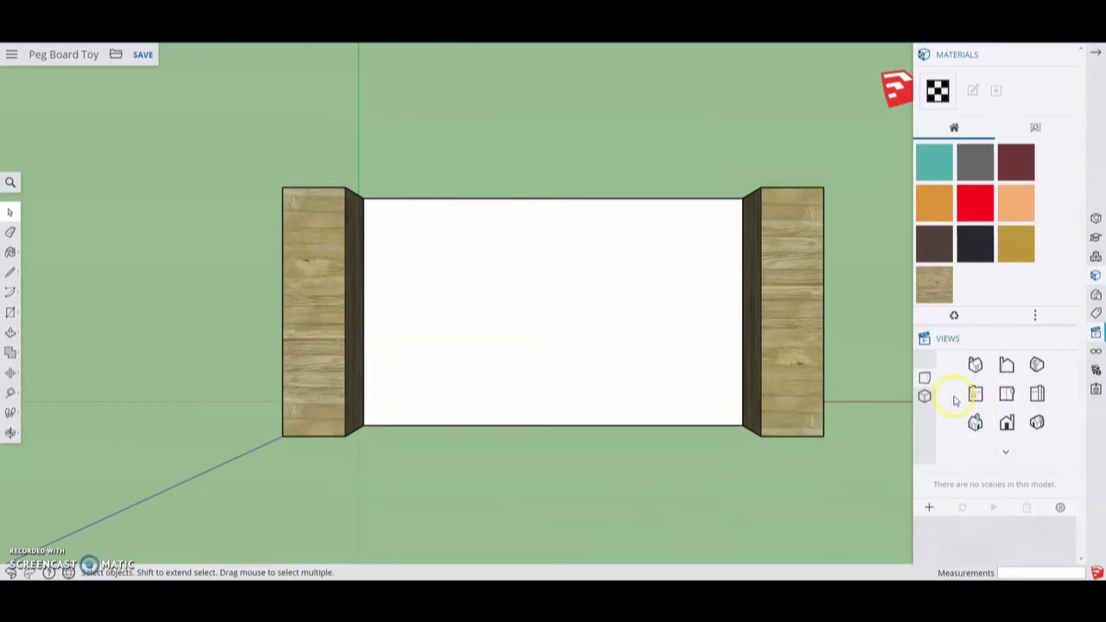
{"action": "left_click", "coordinate": [11, 272]}
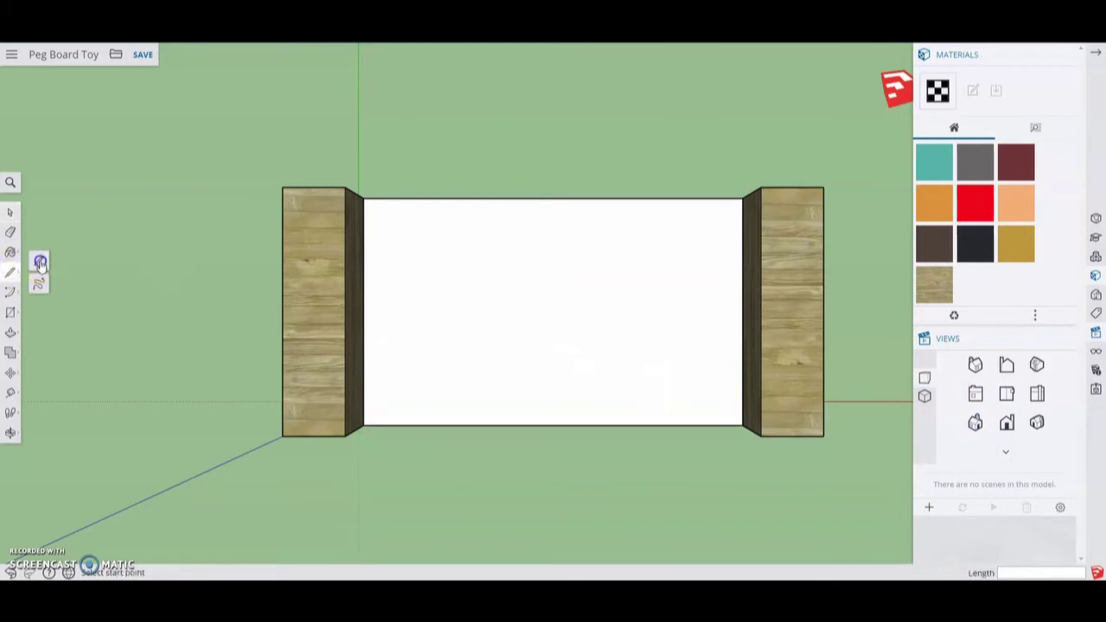
{"action": "left_click", "coordinate": [364, 311]}
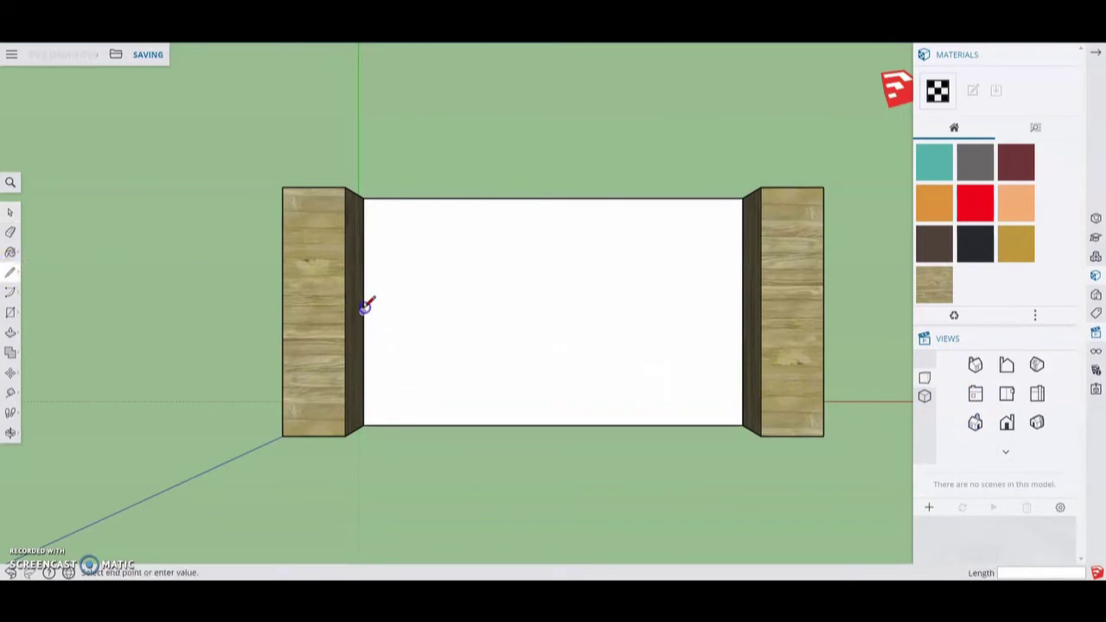
{"action": "left_click", "coordinate": [741, 311]}
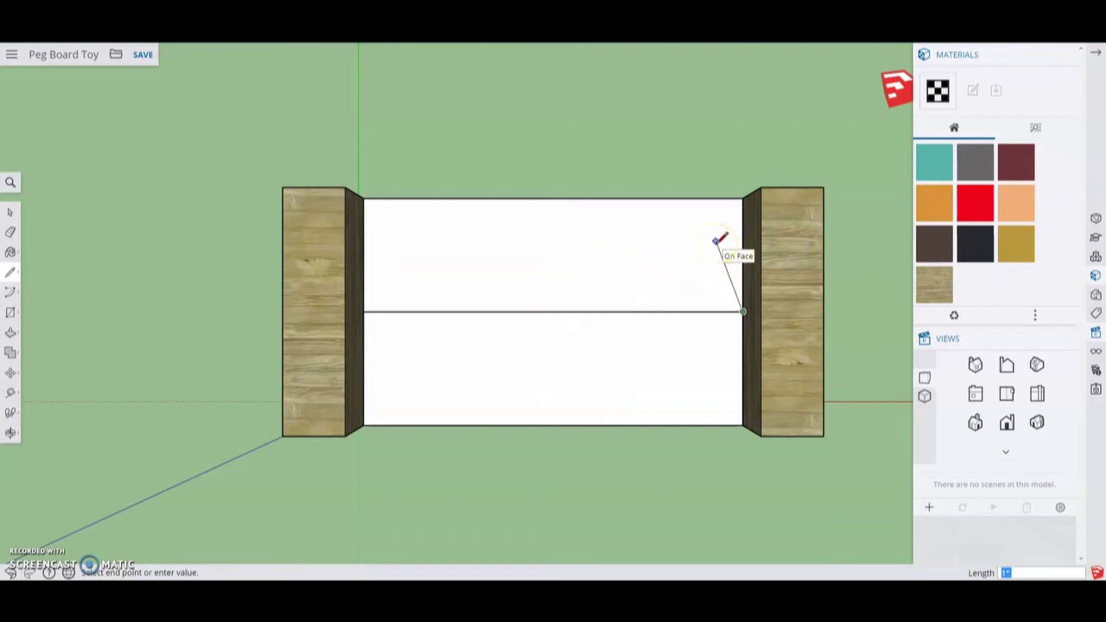
{"action": "key", "text": "Escape"}
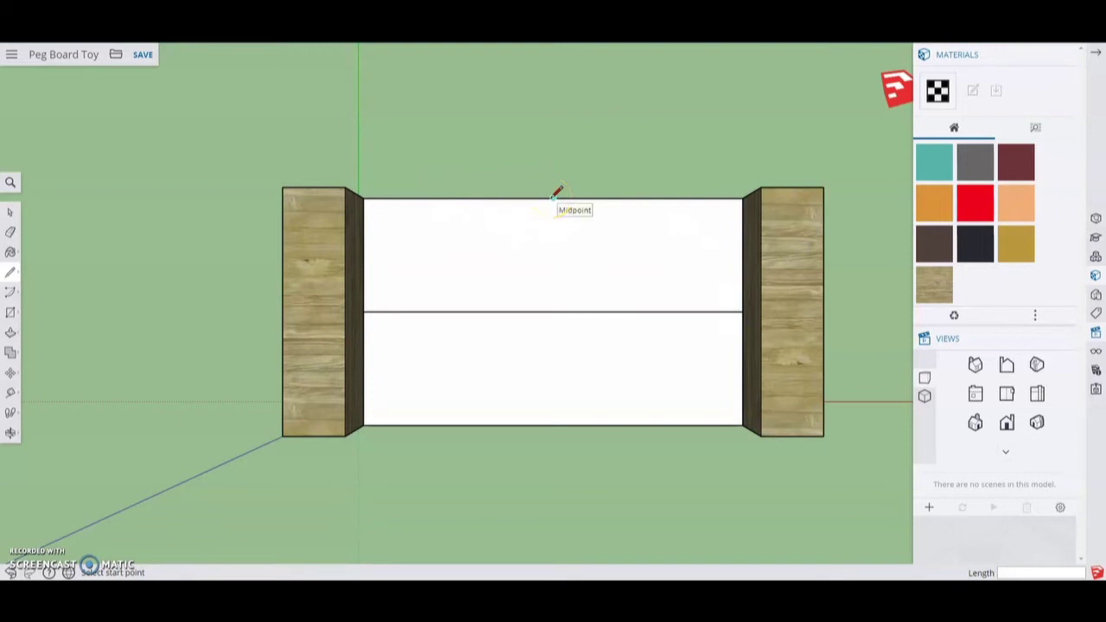
Draw three lines across the board's width, one through its centre and one through the midpoint of each half
{"action": "left_click_drag", "start_coordinate": [553, 198], "coordinate": [553, 425]}
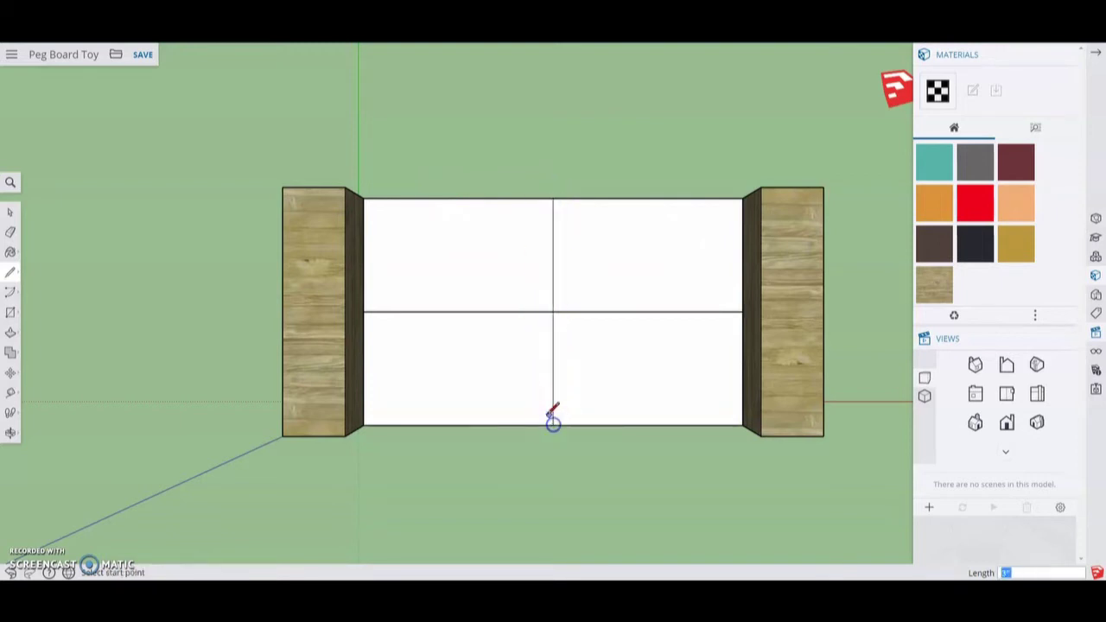
{"action": "left_click", "coordinate": [443, 197]}
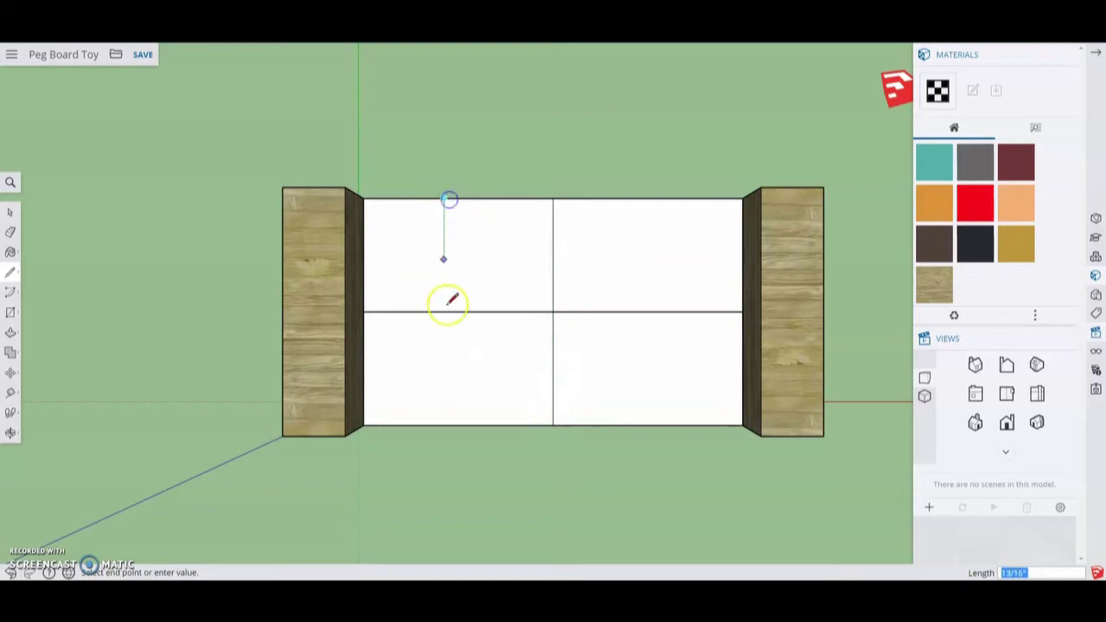
{"action": "left_click", "coordinate": [443, 424]}
{"action": "left_click", "coordinate": [657, 199]}
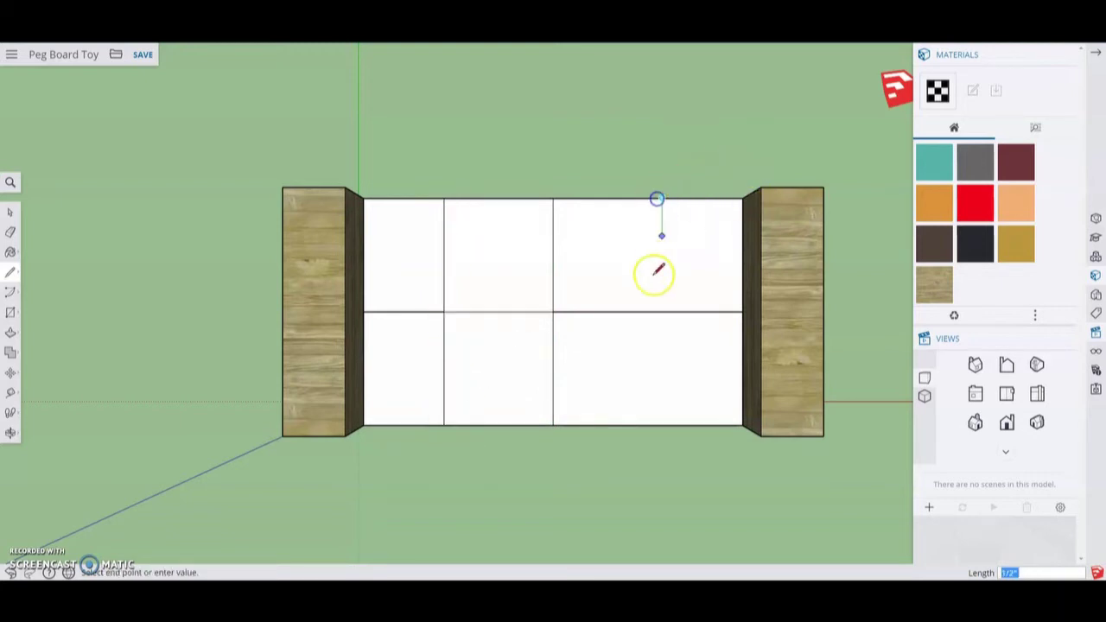
{"action": "left_click", "coordinate": [667, 424]}
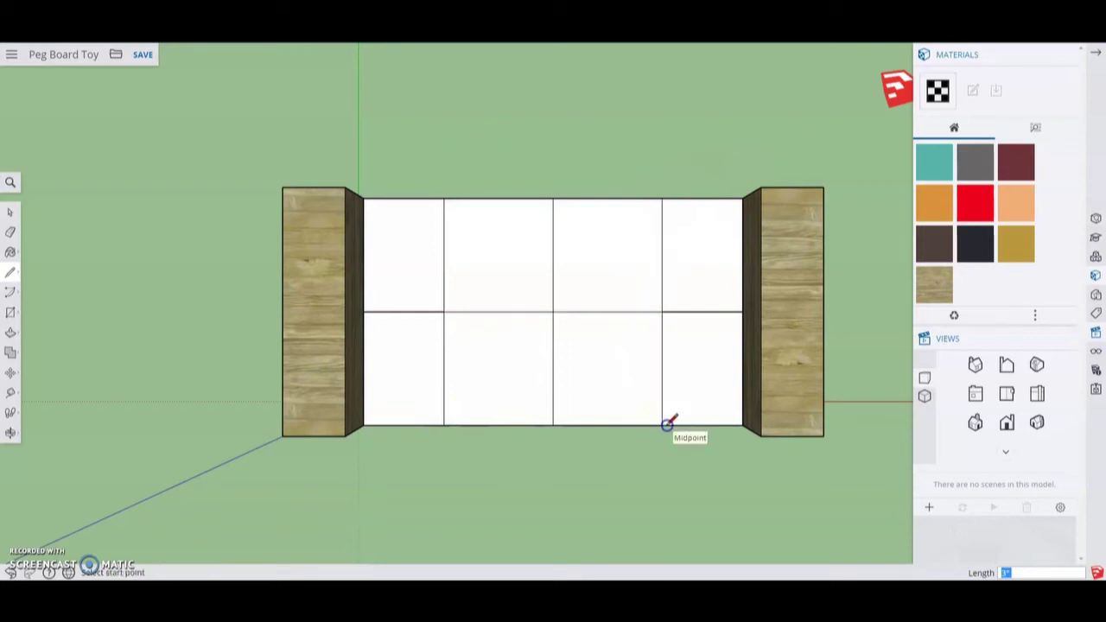
{"action": "key", "text": "space"}
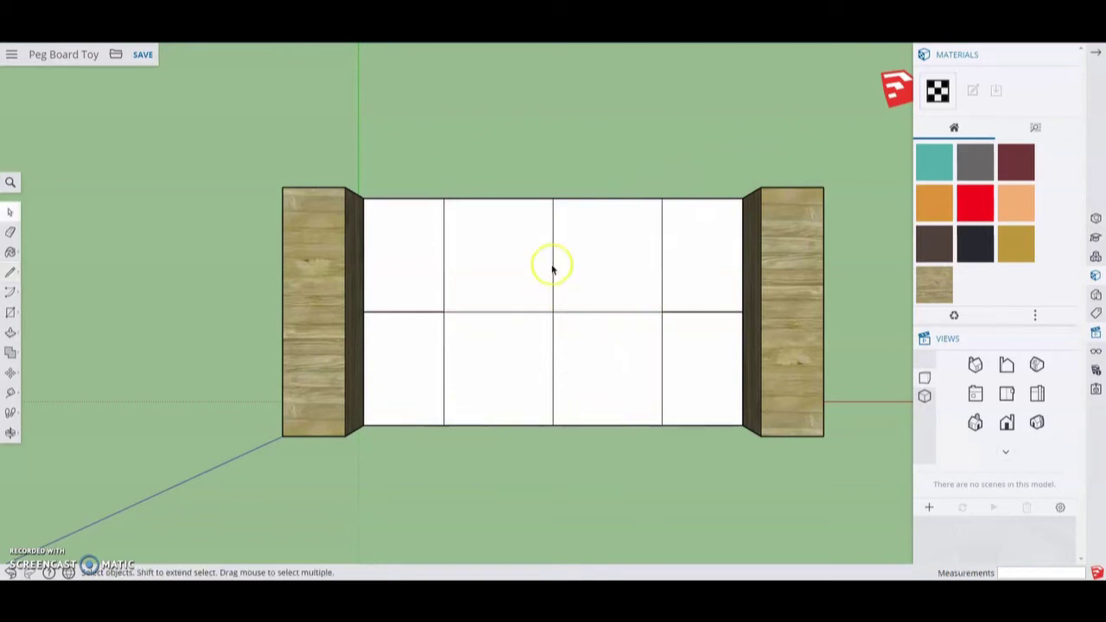
{"action": "left_click", "coordinate": [566, 166]}
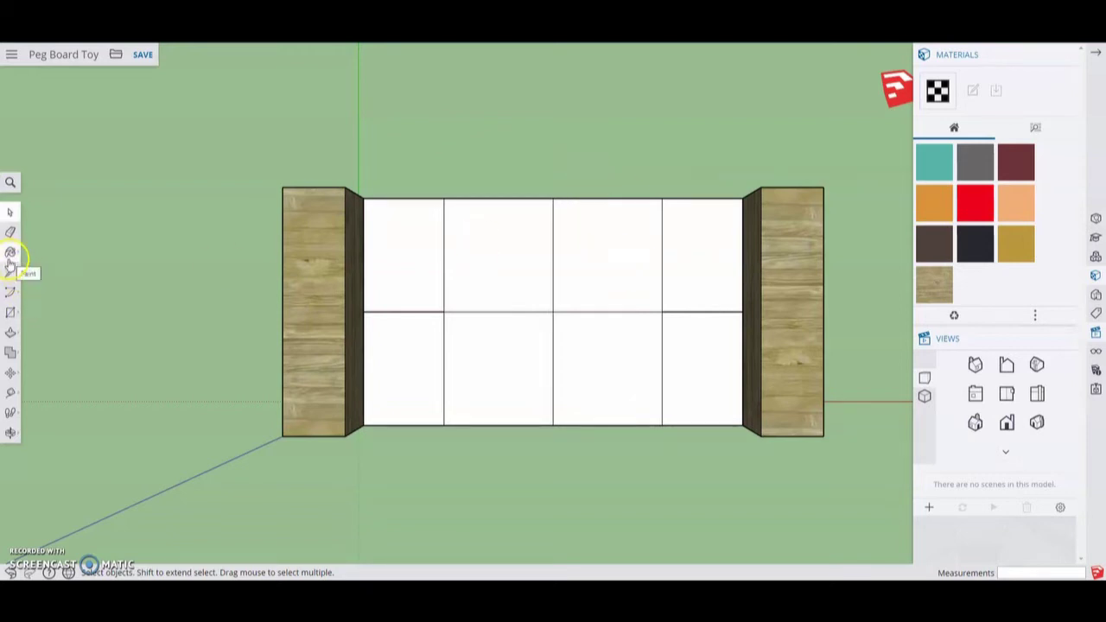
Draw a circle with a 0.5" radius centred on the rightmost guide line crossing of the board
{"action": "left_click", "coordinate": [11, 314]}
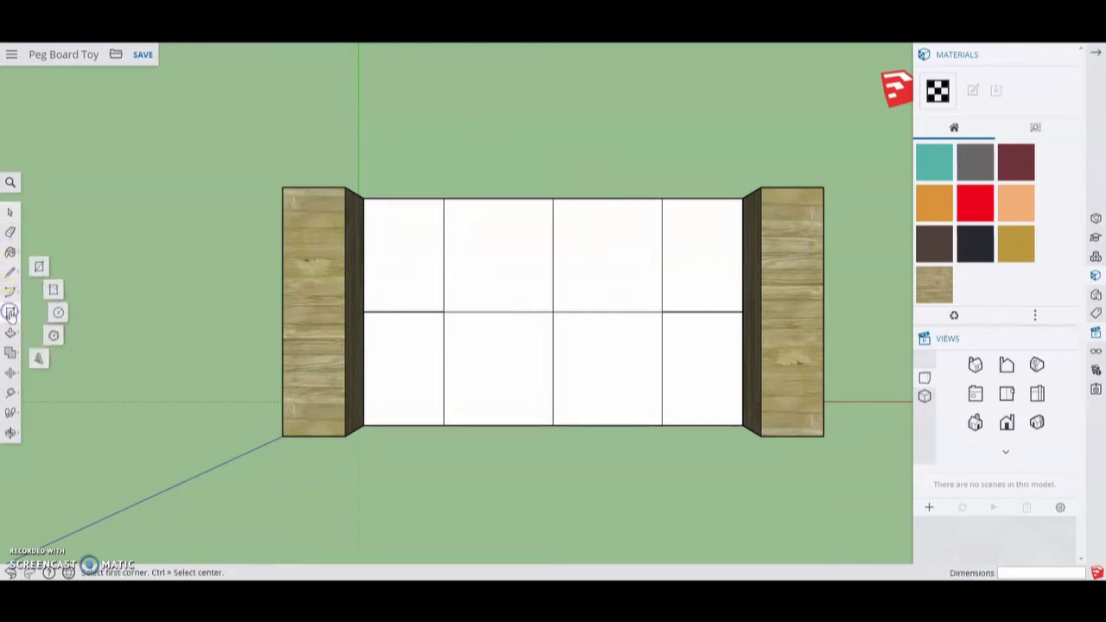
{"action": "left_click", "coordinate": [57, 312]}
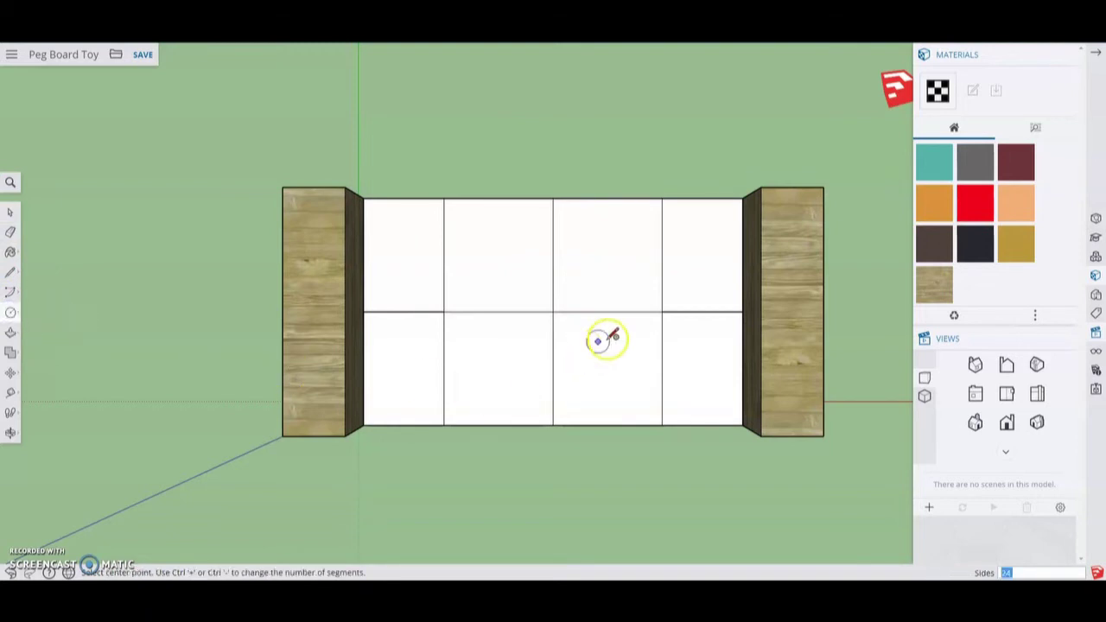
{"action": "left_click", "coordinate": [662, 312]}
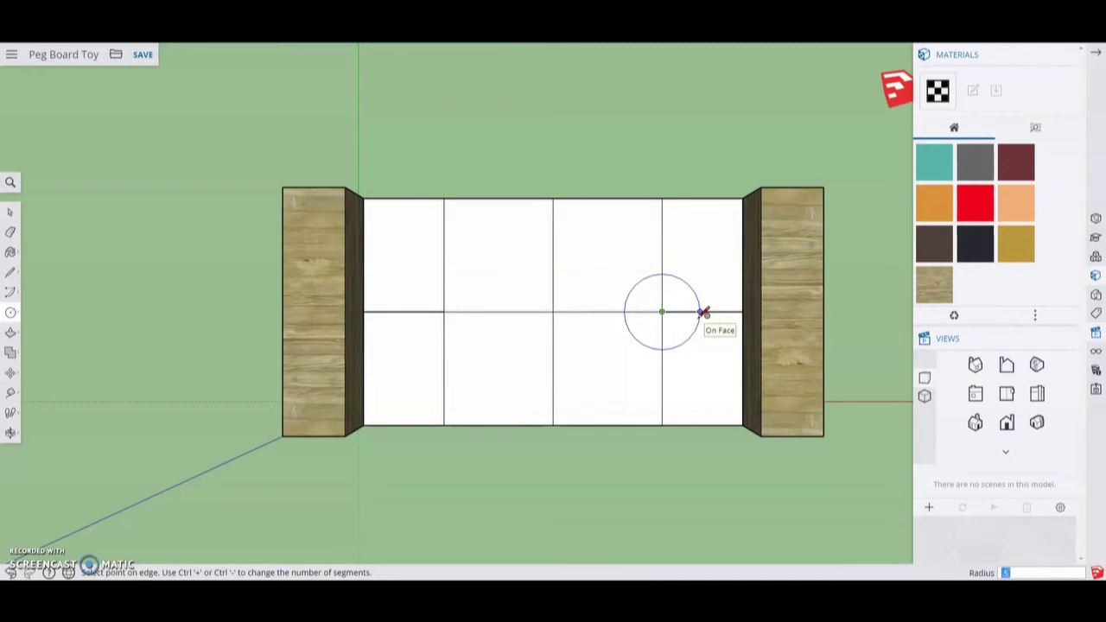
{"action": "left_click", "coordinate": [703, 312]}
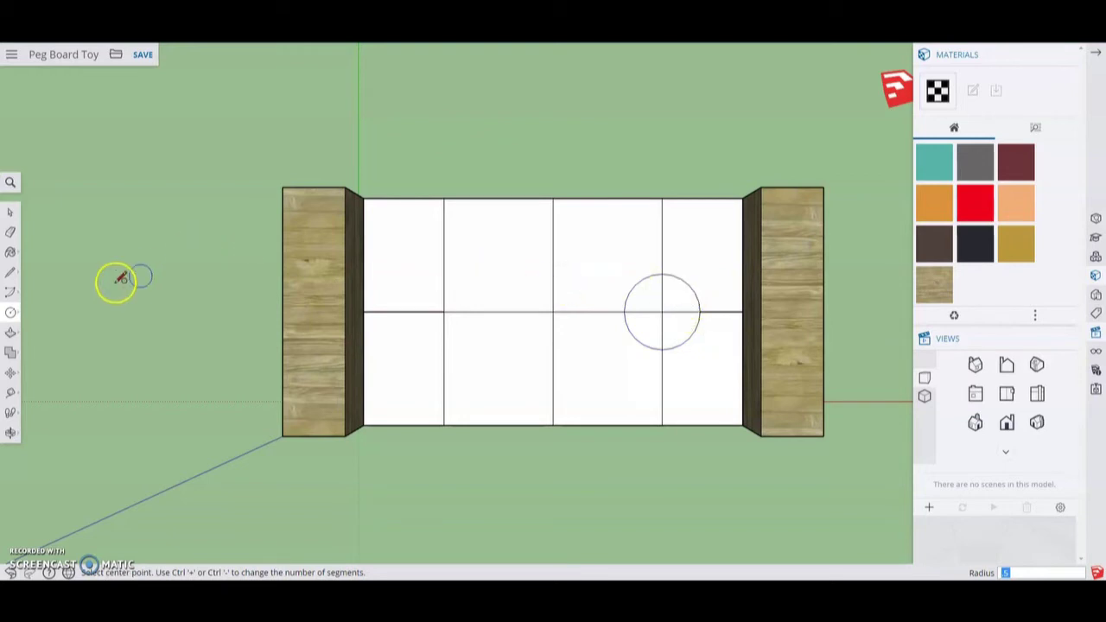
Draw a 1" by 1" square from its centre on the leftmost guide line crossing of the board
{"action": "left_click", "coordinate": [10, 312]}
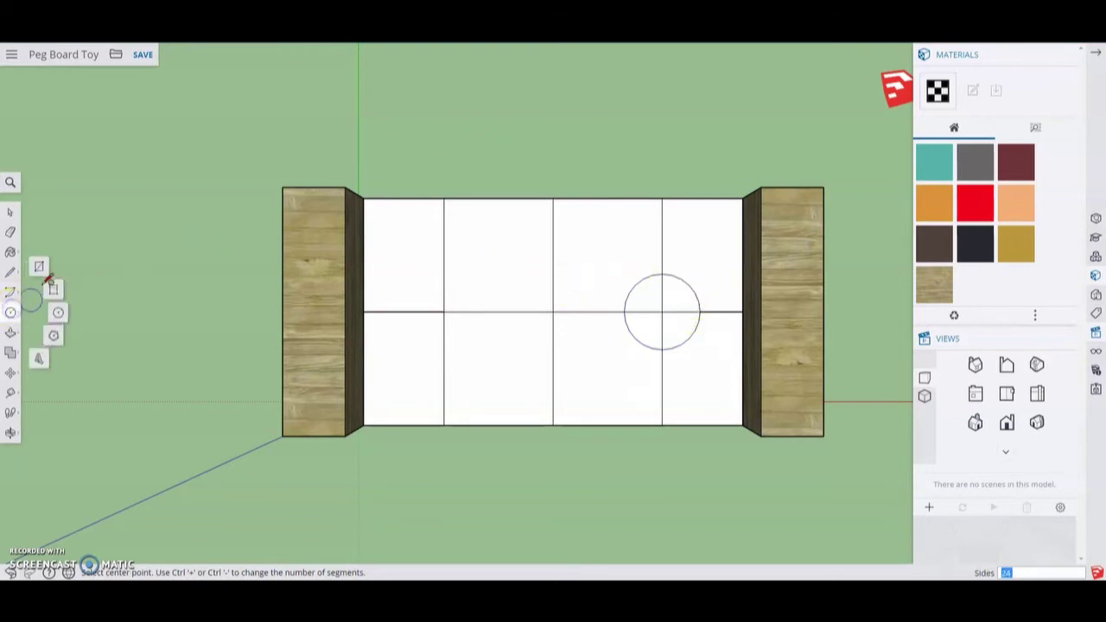
{"action": "left_click", "coordinate": [38, 266]}
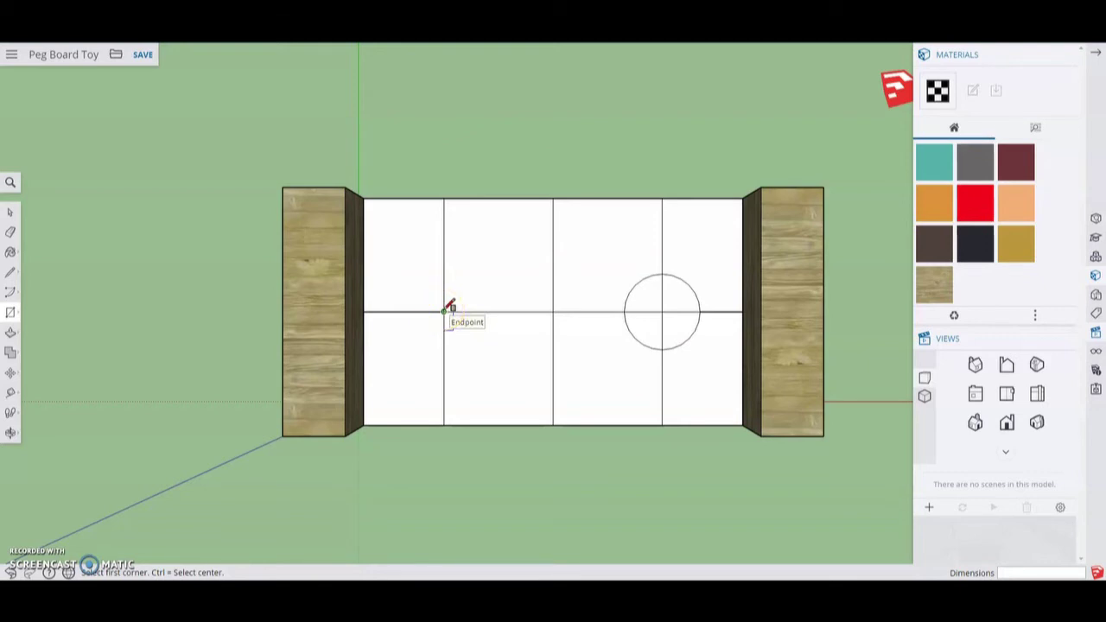
{"action": "left_click_drag", "start_coordinate": [489, 299], "coordinate": [487, 273]}
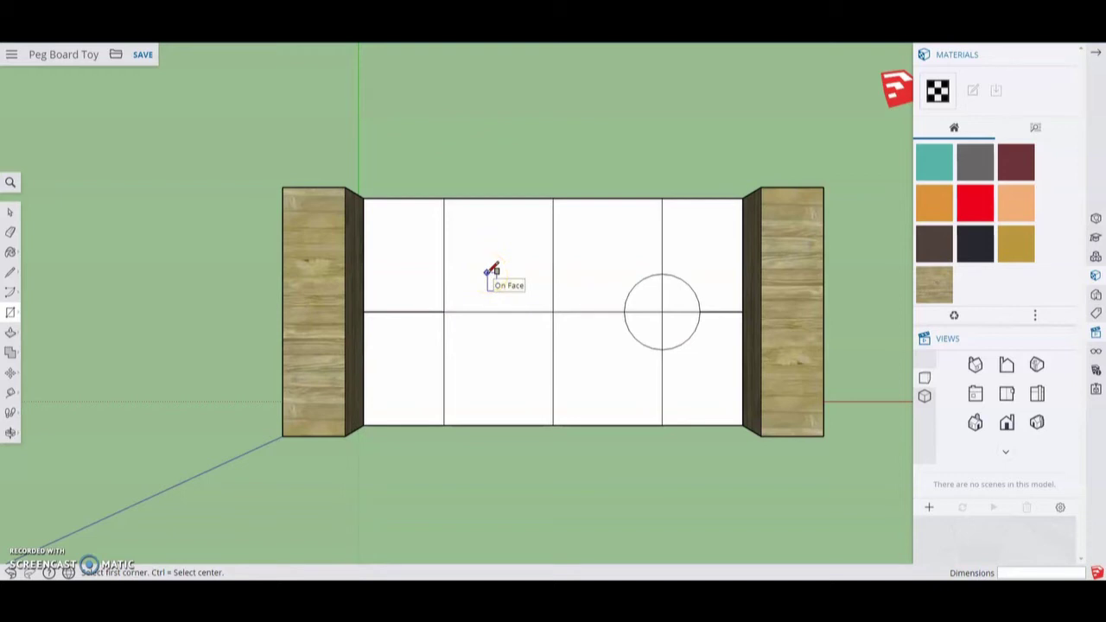
{"action": "key", "text": "ctrl"}
{"action": "left_click_drag", "start_coordinate": [483, 267], "coordinate": [476, 279]}
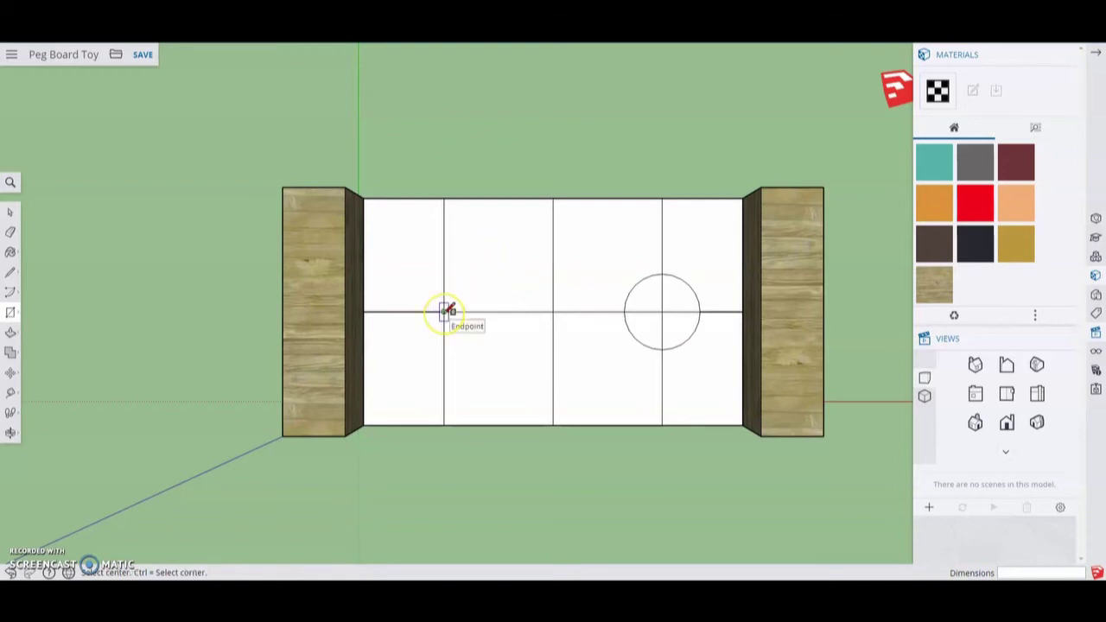
{"action": "left_click_drag", "start_coordinate": [444, 311], "coordinate": [477, 277]}
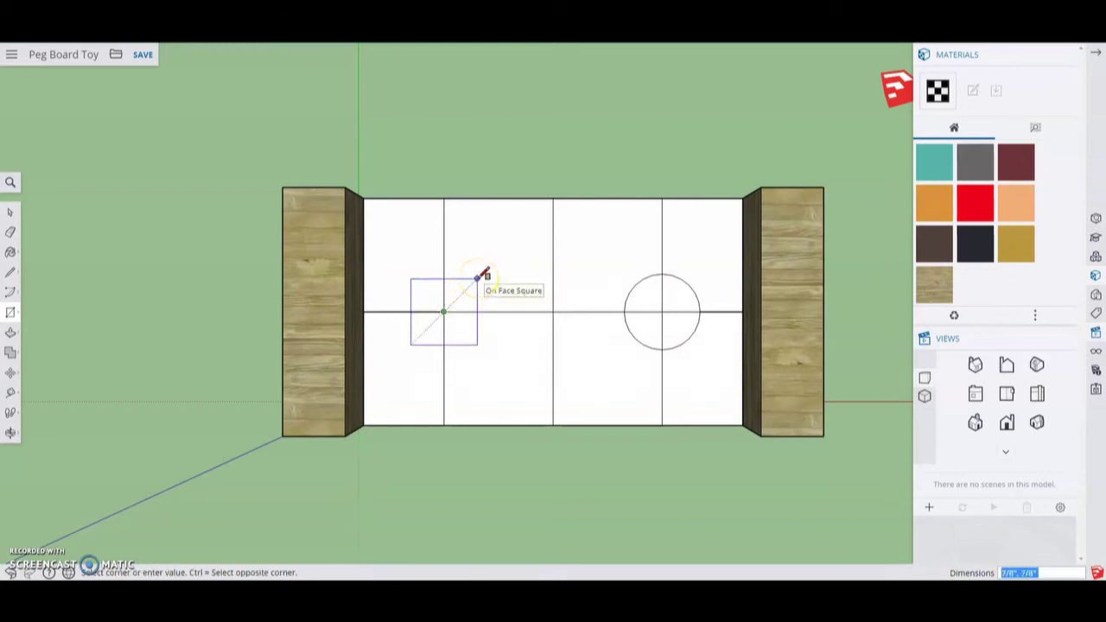
{"action": "type", "text": "1,1"}
{"action": "key", "text": "Return"}
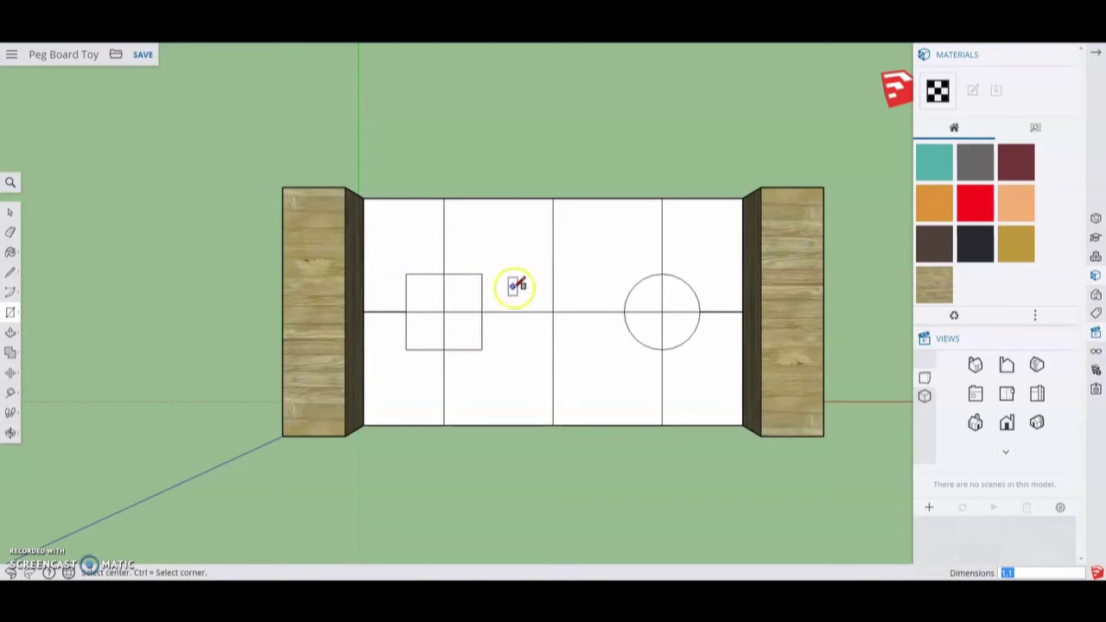
Draw a three-sided polygon with a 0.7" inscribed radius on the middle guide line crossing, its apex pointing along the green axis
{"action": "left_click_drag", "start_coordinate": [553, 311], "coordinate": [553, 311]}
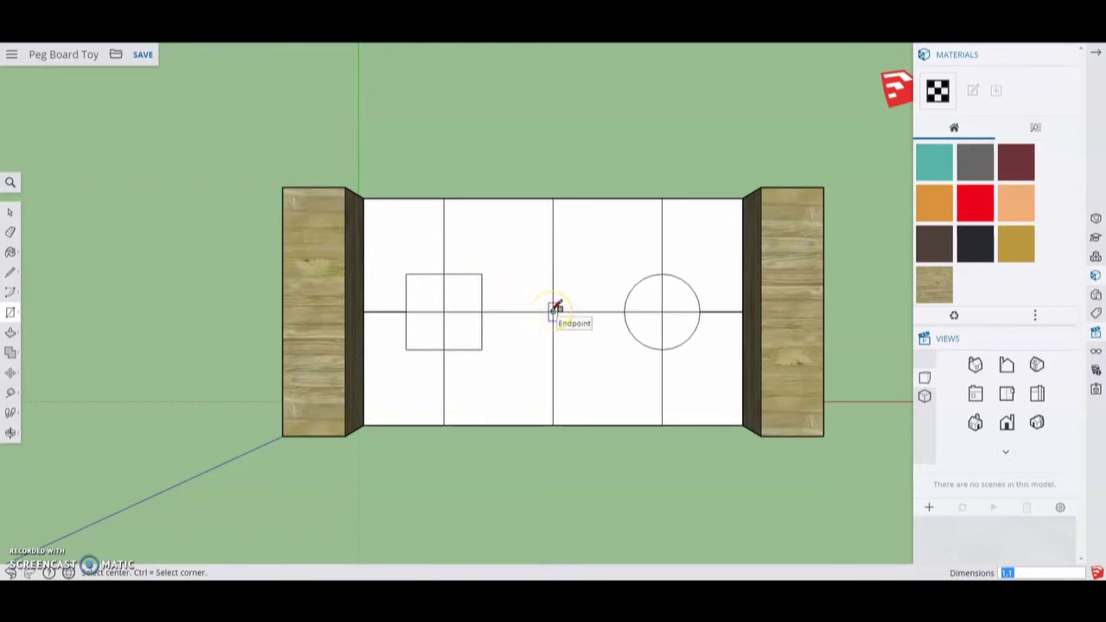
{"action": "left_click", "coordinate": [12, 316]}
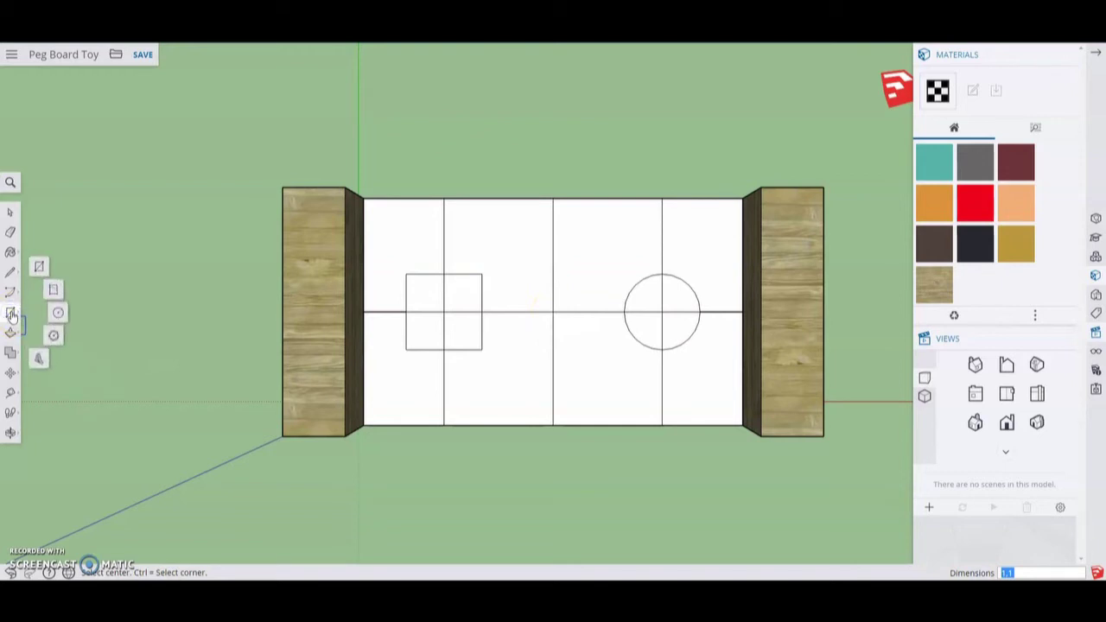
{"action": "left_click_drag", "start_coordinate": [12, 316], "coordinate": [53, 337]}
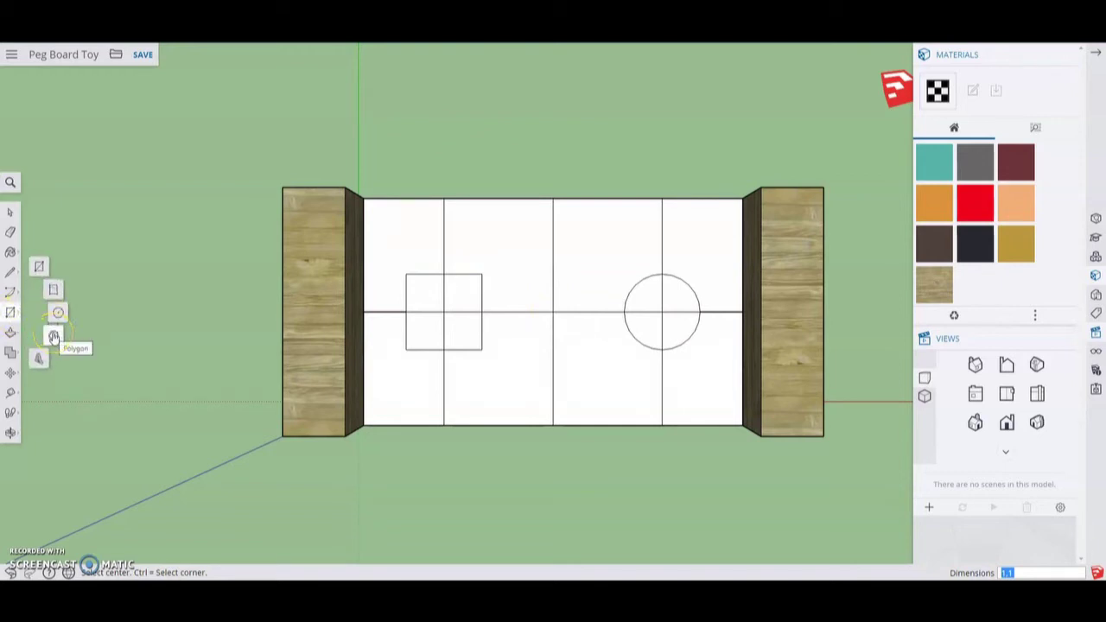
{"action": "left_click", "coordinate": [54, 337]}
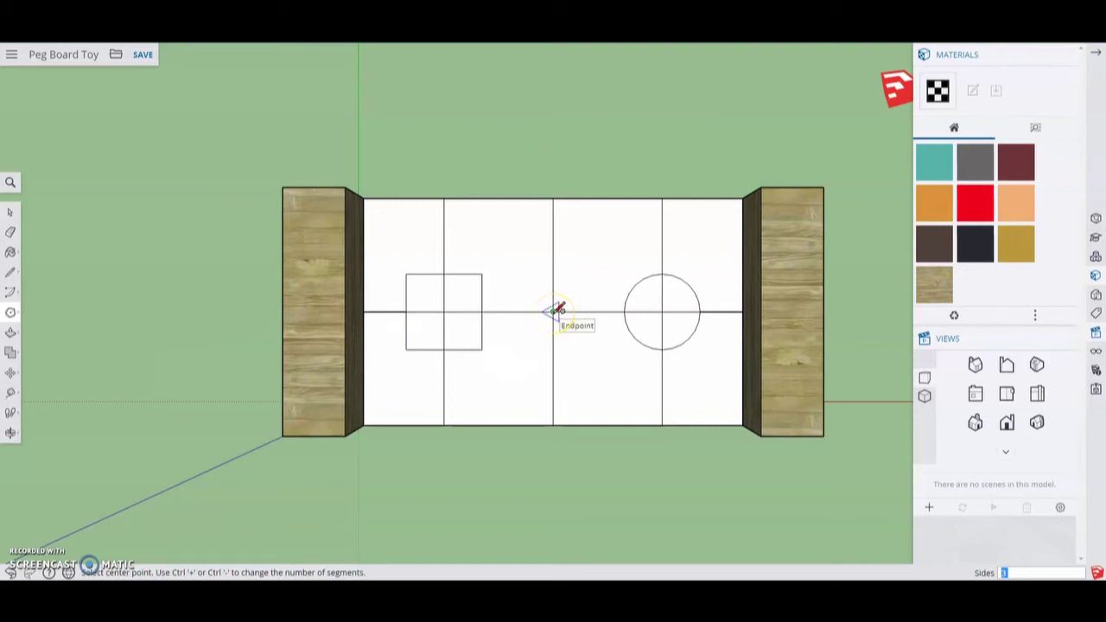
{"action": "left_click_drag", "start_coordinate": [553, 311], "coordinate": [557, 248]}
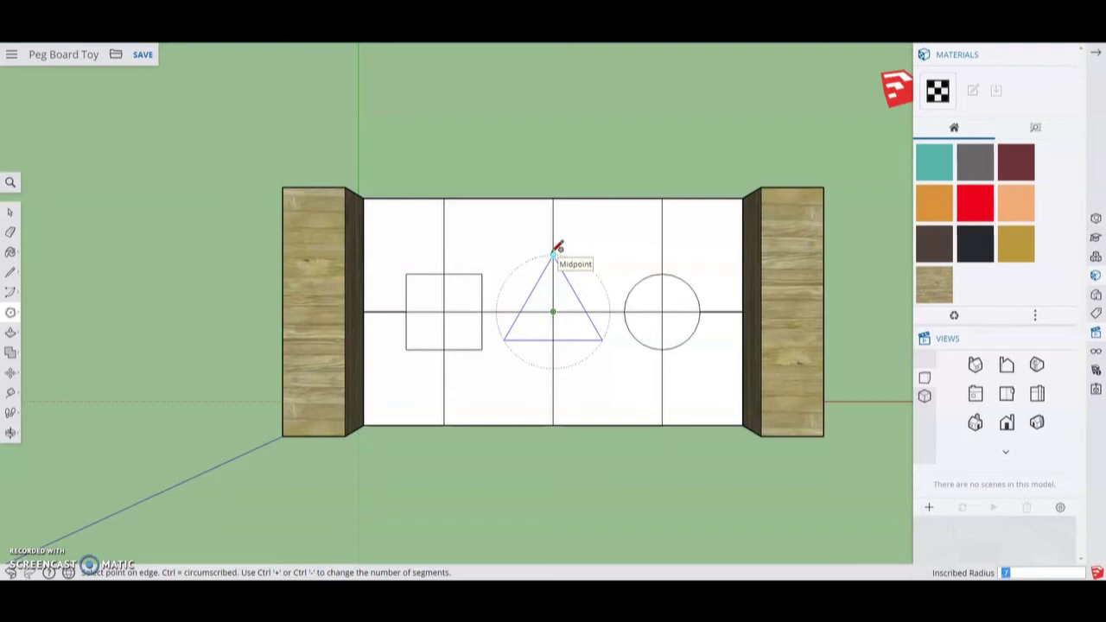
{"action": "left_click", "coordinate": [557, 248]}
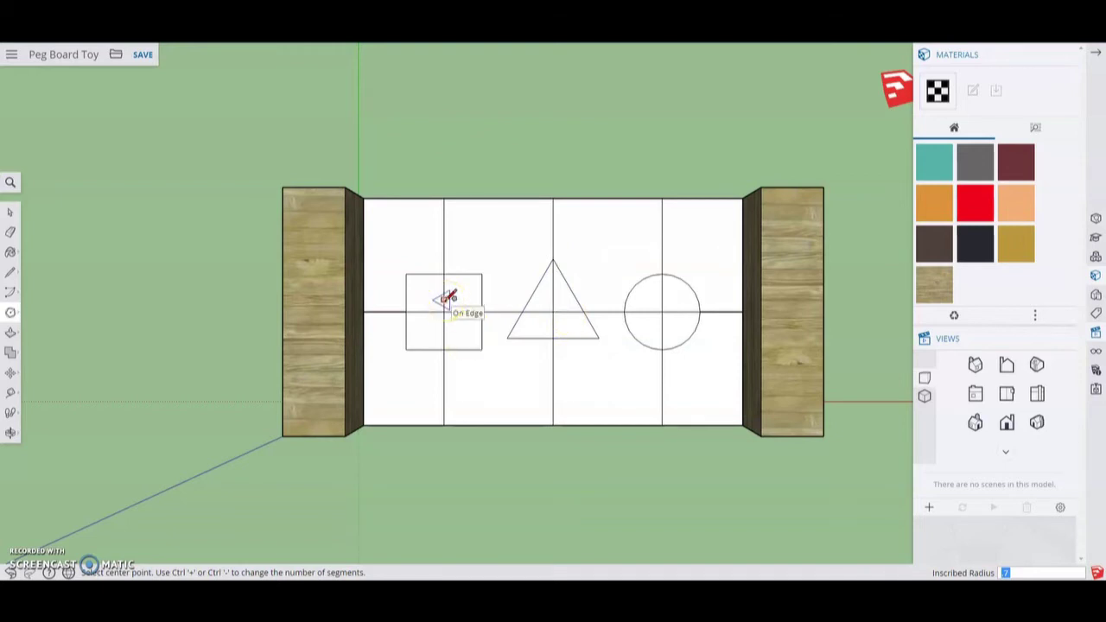
{"action": "key", "text": "space"}
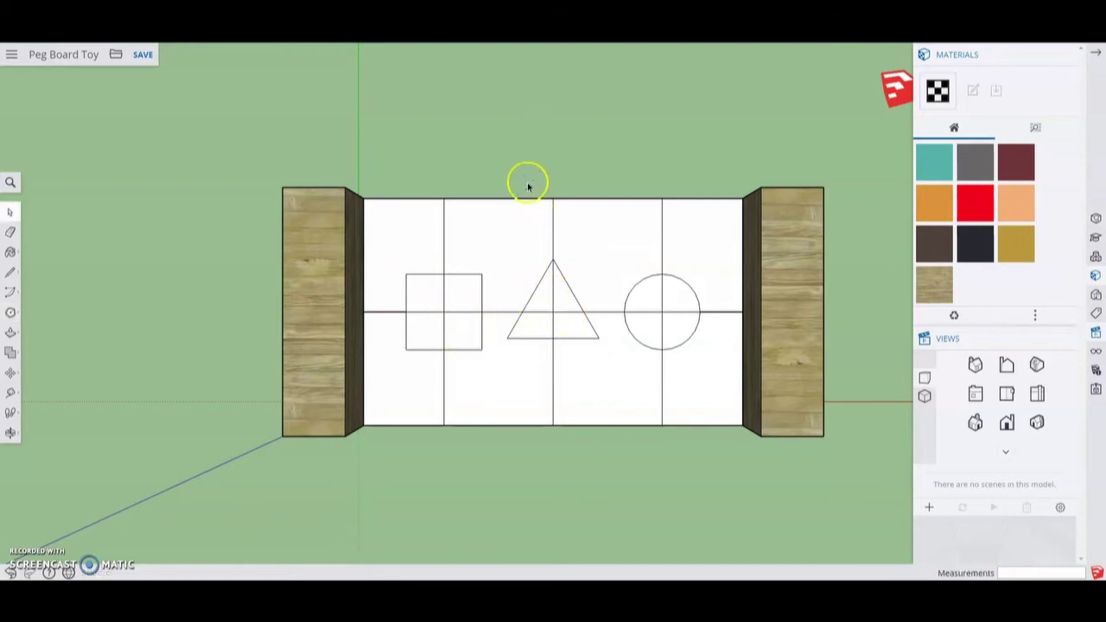
Move the triangle face with its edges 1/8" along the green axis, away from its apex
{"action": "left_click", "coordinate": [553, 314]}
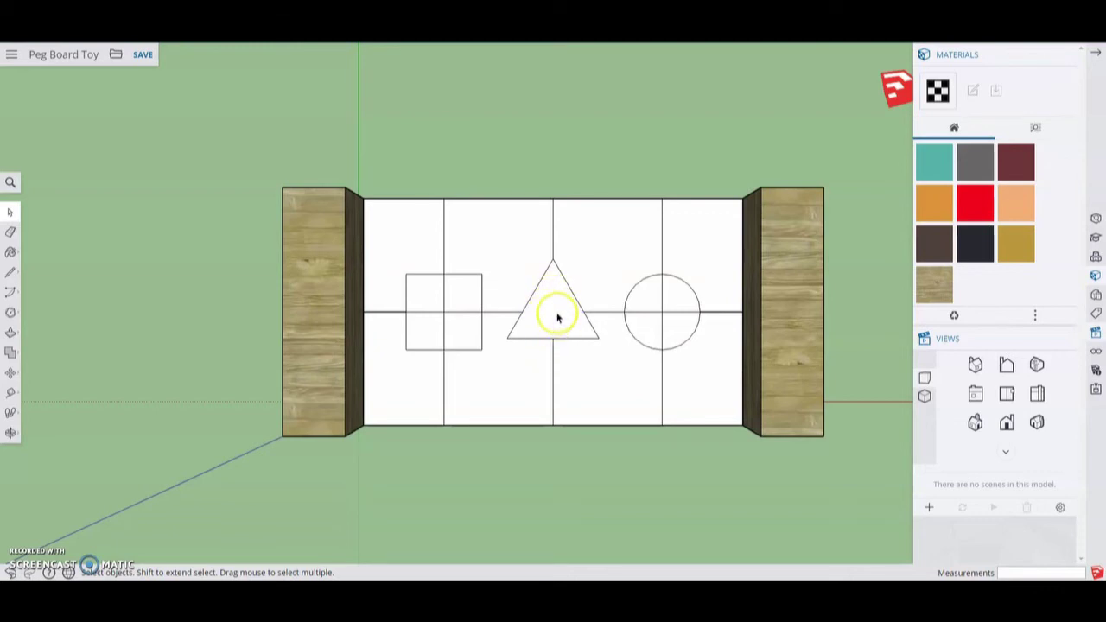
{"action": "double_click", "coordinate": [557, 318]}
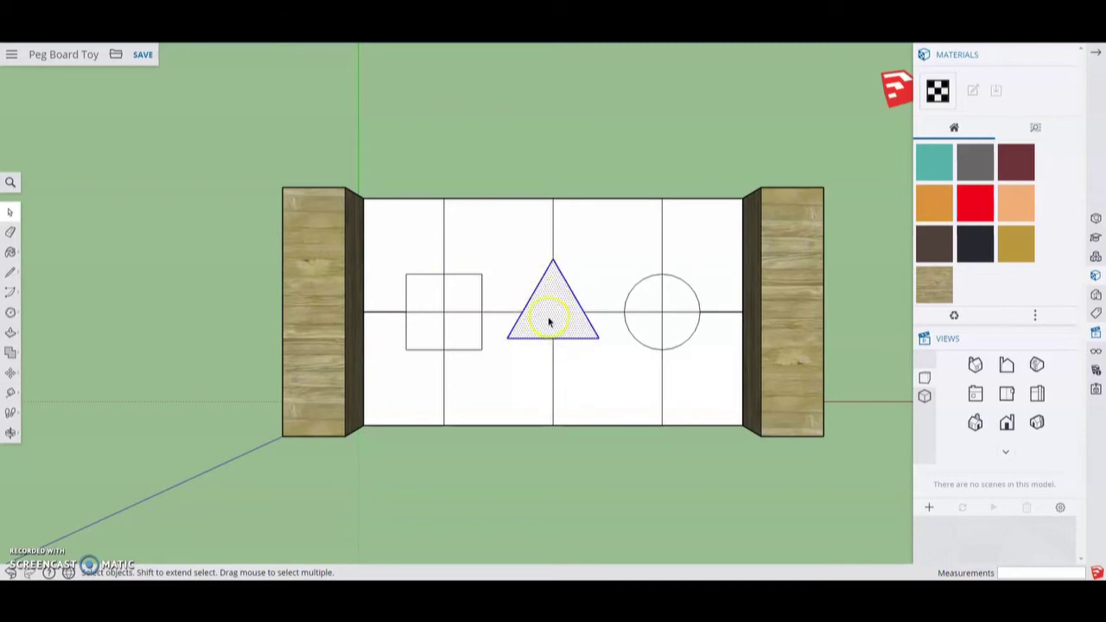
{"action": "left_click", "coordinate": [10, 372]}
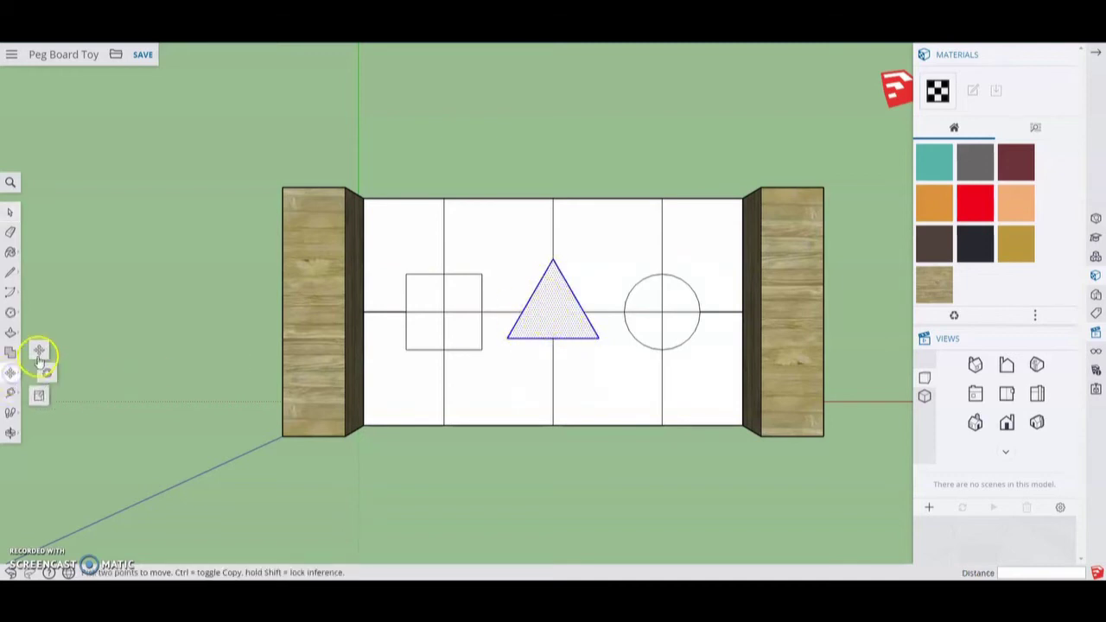
{"action": "left_click", "coordinate": [39, 351]}
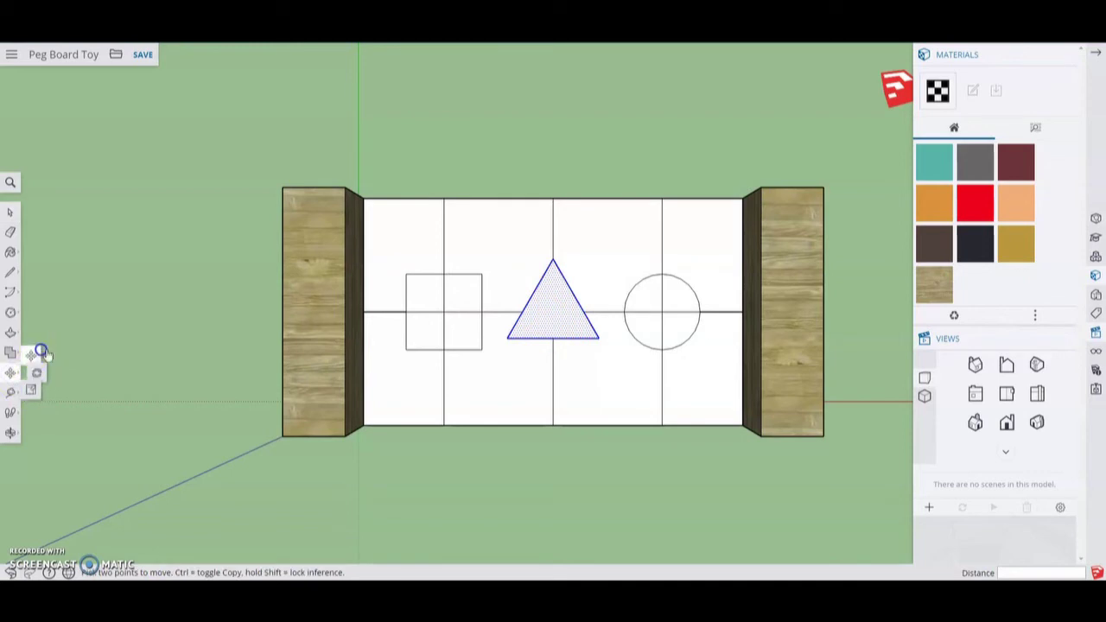
{"action": "left_click", "coordinate": [552, 338]}
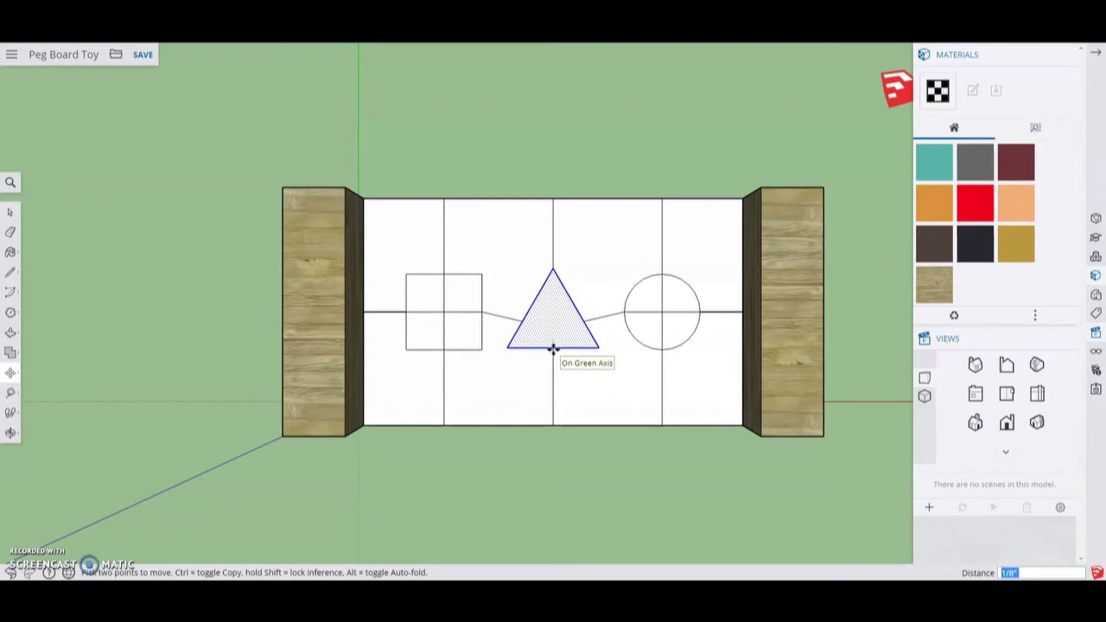
{"action": "left_click", "coordinate": [553, 348]}
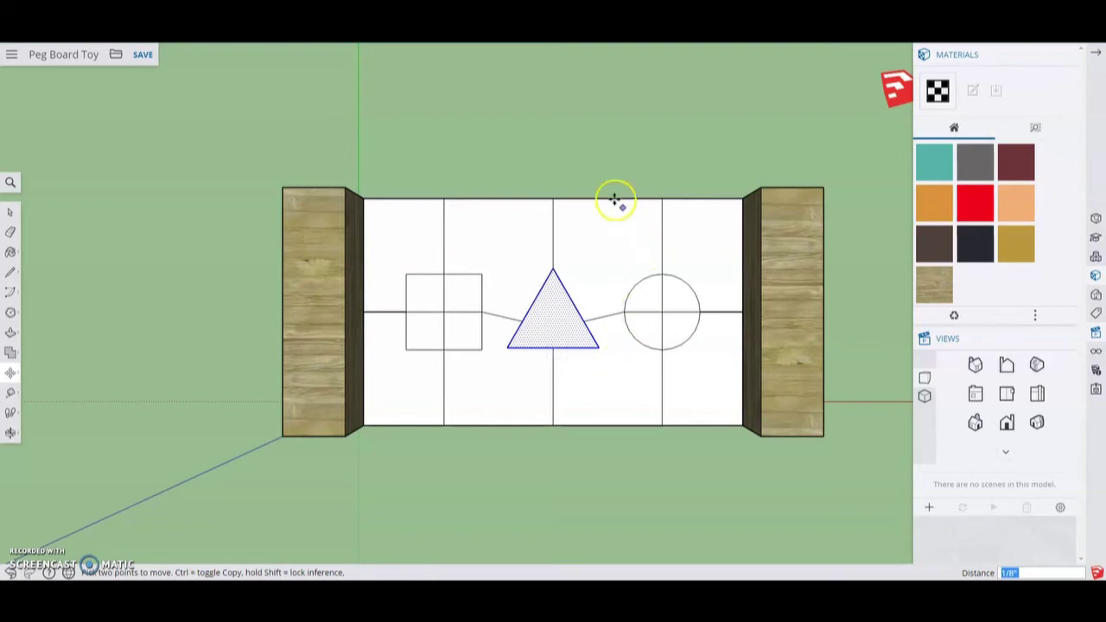
{"action": "key", "text": "space"}
{"action": "left_click", "coordinate": [589, 153]}
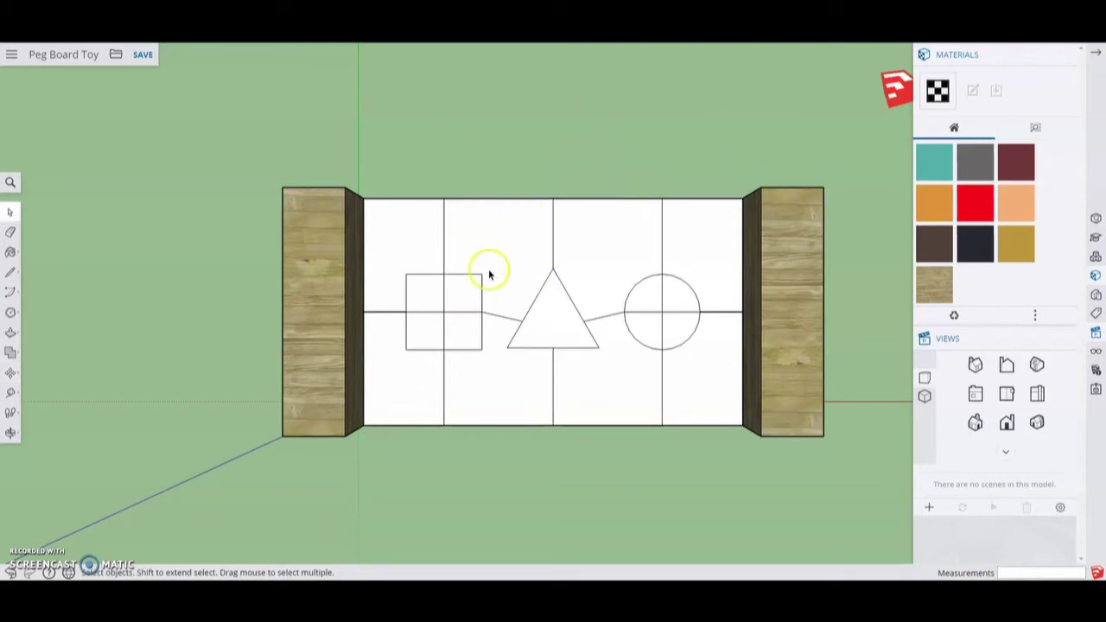
Delete the three guide line segments between the shapes and the board's long edge on the triangle's apex side
{"action": "left_click", "coordinate": [442, 240]}
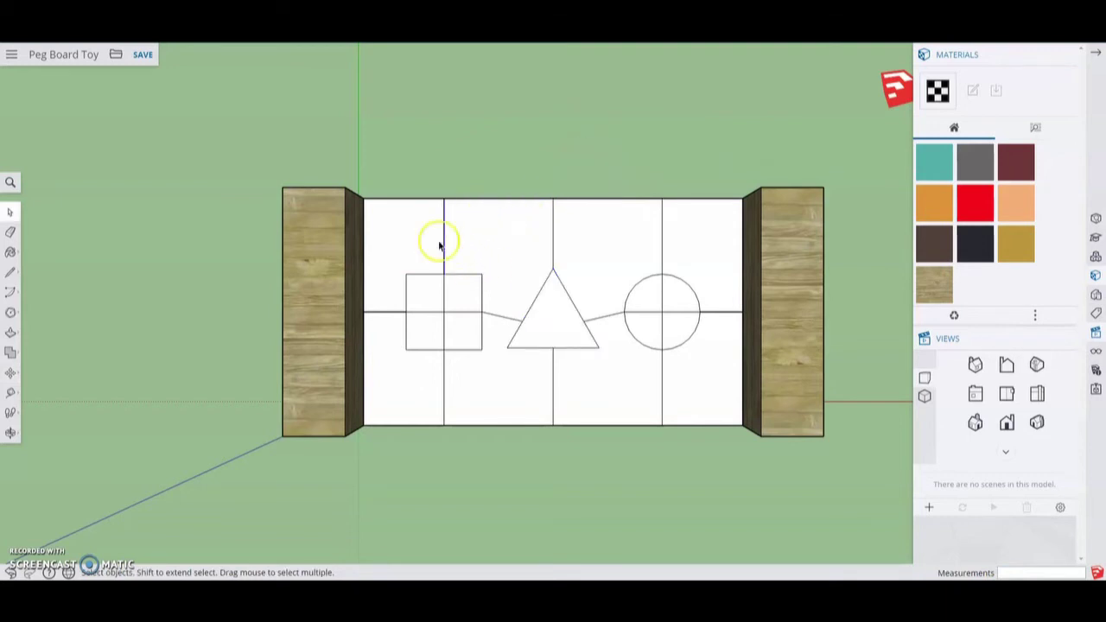
{"action": "key", "text": "Delete"}
{"action": "left_click", "coordinate": [553, 235]}
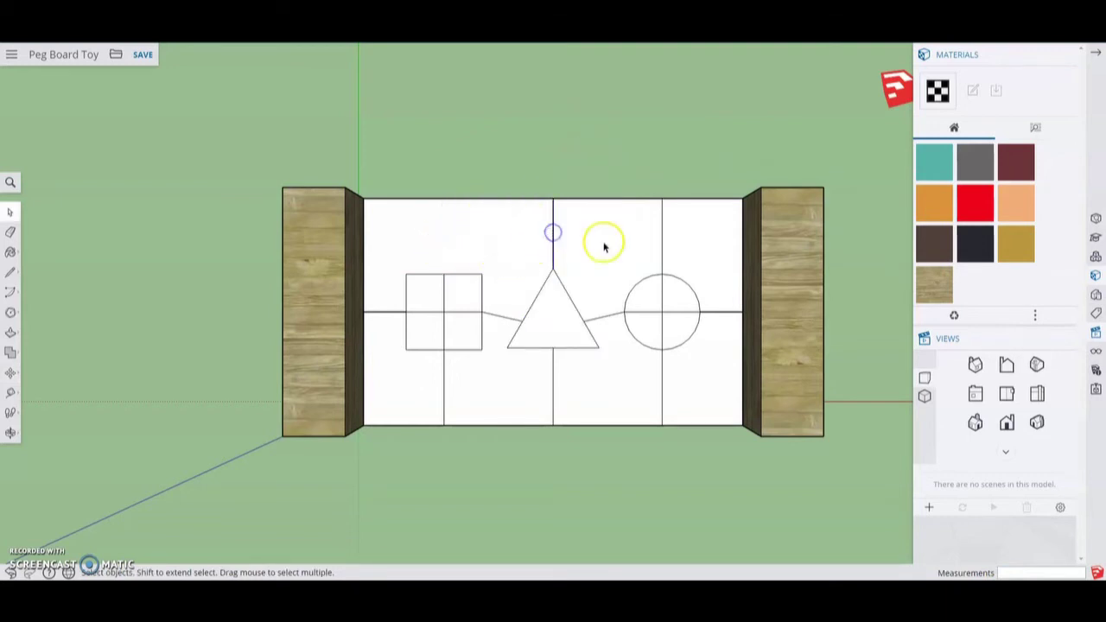
{"action": "key", "text": "Delete"}
{"action": "left_click", "coordinate": [661, 235]}
{"action": "key", "text": "Delete"}
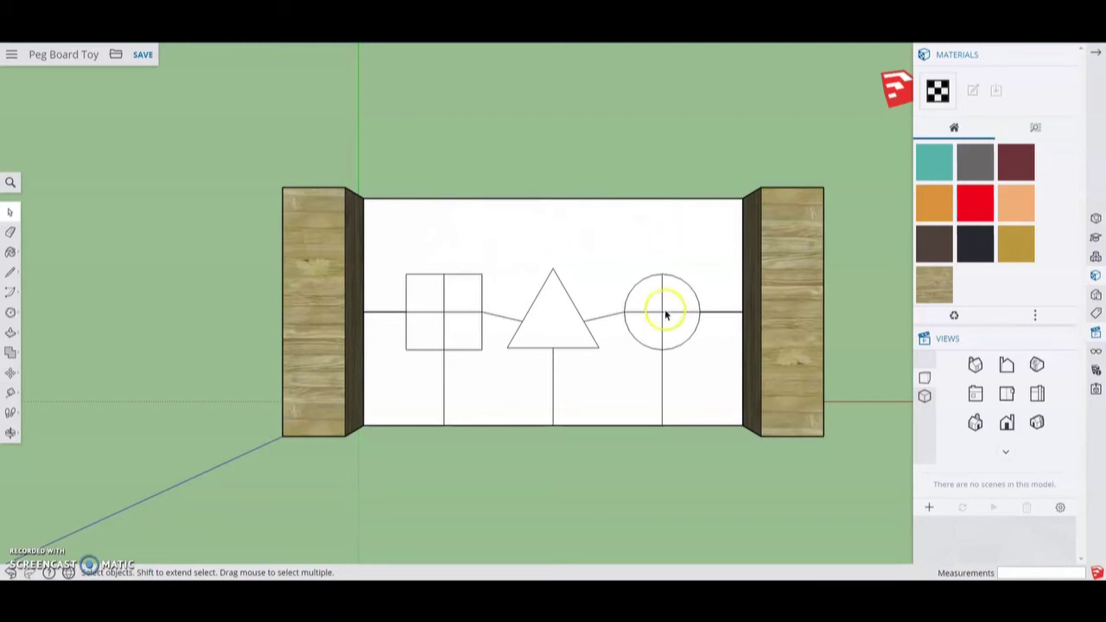
Delete the guide lines inside the circle and the segment between the circle and the adjacent leg
{"action": "key", "text": "Delete"}
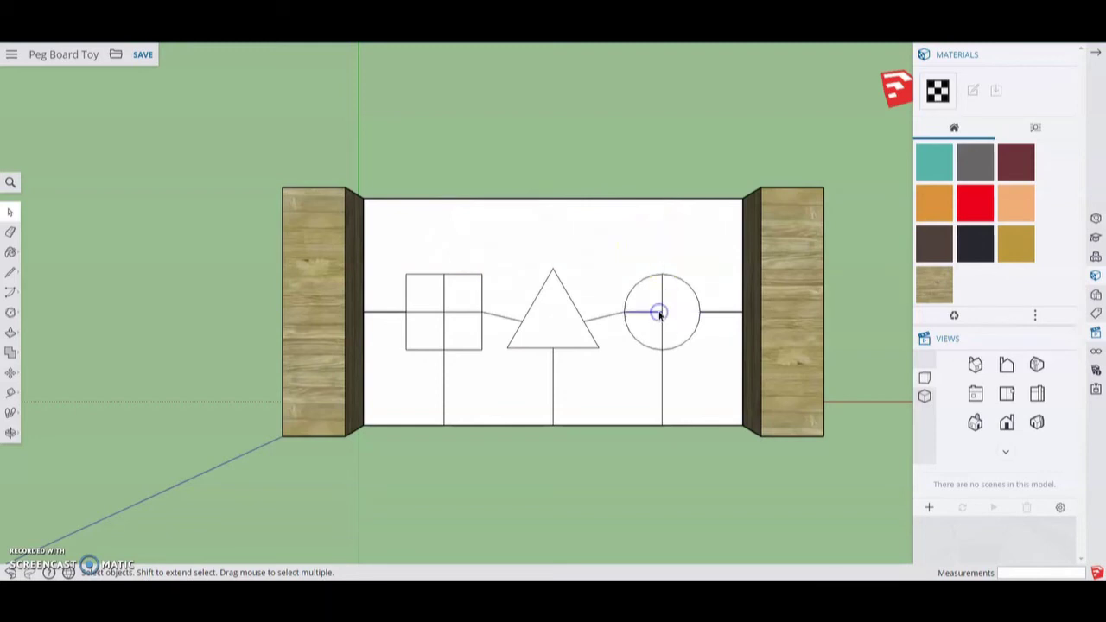
{"action": "key", "text": "Delete"}
{"action": "left_click", "coordinate": [662, 298]}
{"action": "key", "text": "Delete"}
{"action": "left_click", "coordinate": [710, 314]}
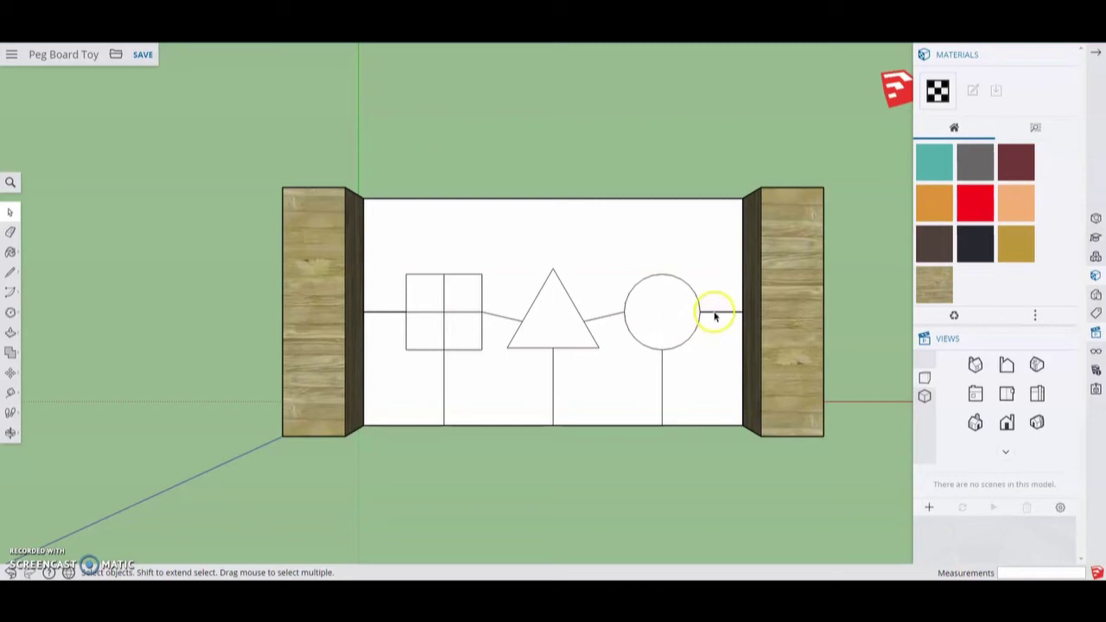
{"action": "left_click", "coordinate": [715, 313]}
{"action": "key", "text": "Delete"}
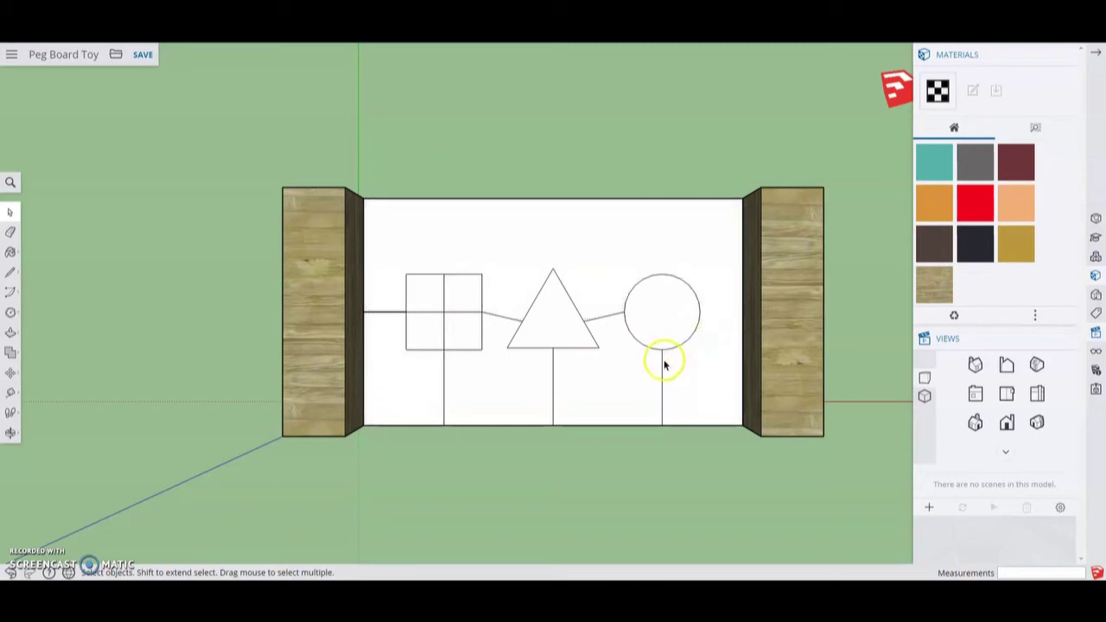
Delete the remaining guide segments outside the shapes, including those linking the shapes and those reaching the board's edges
{"action": "left_click", "coordinate": [662, 360]}
{"action": "key", "text": "Delete"}
{"action": "left_click", "coordinate": [597, 319]}
{"action": "key", "text": "Delete"}
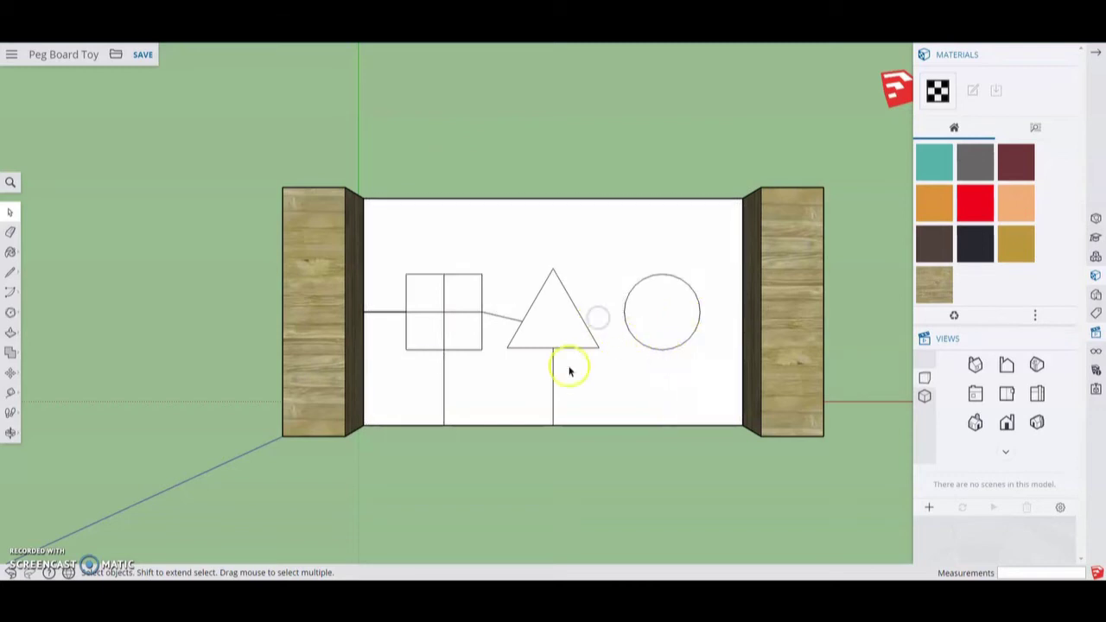
{"action": "left_click", "coordinate": [496, 318]}
{"action": "key", "text": "Delete"}
{"action": "left_click", "coordinate": [444, 369]}
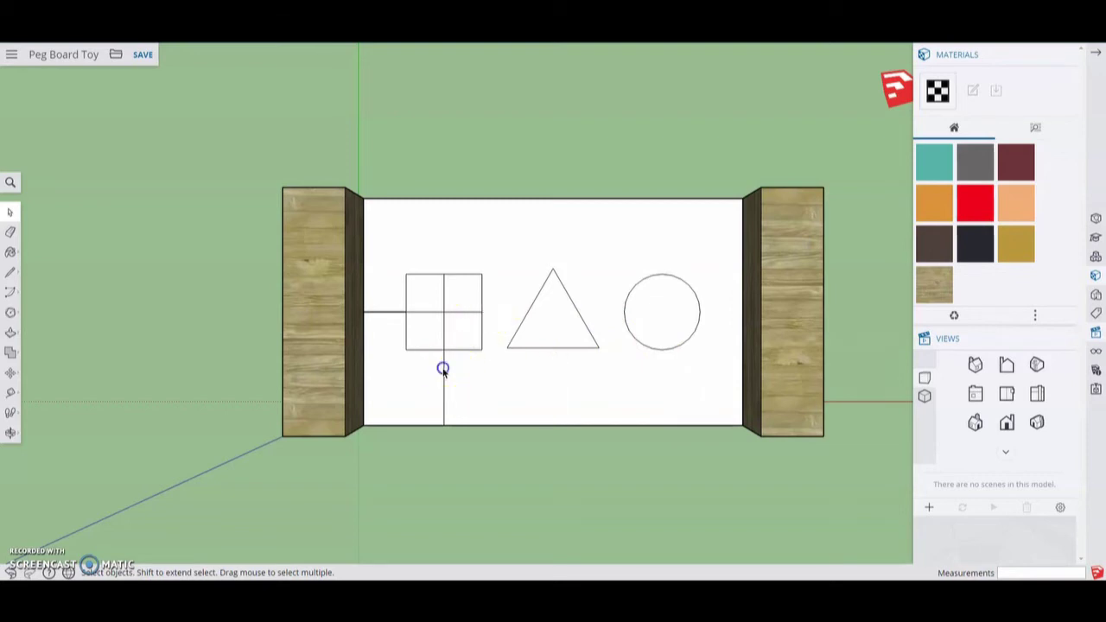
{"action": "key", "text": "Delete"}
{"action": "key", "text": "Delete"}
Delete the crossing guide lines inside the square
{"action": "left_click", "coordinate": [439, 305]}
{"action": "left_click", "coordinate": [447, 310]}
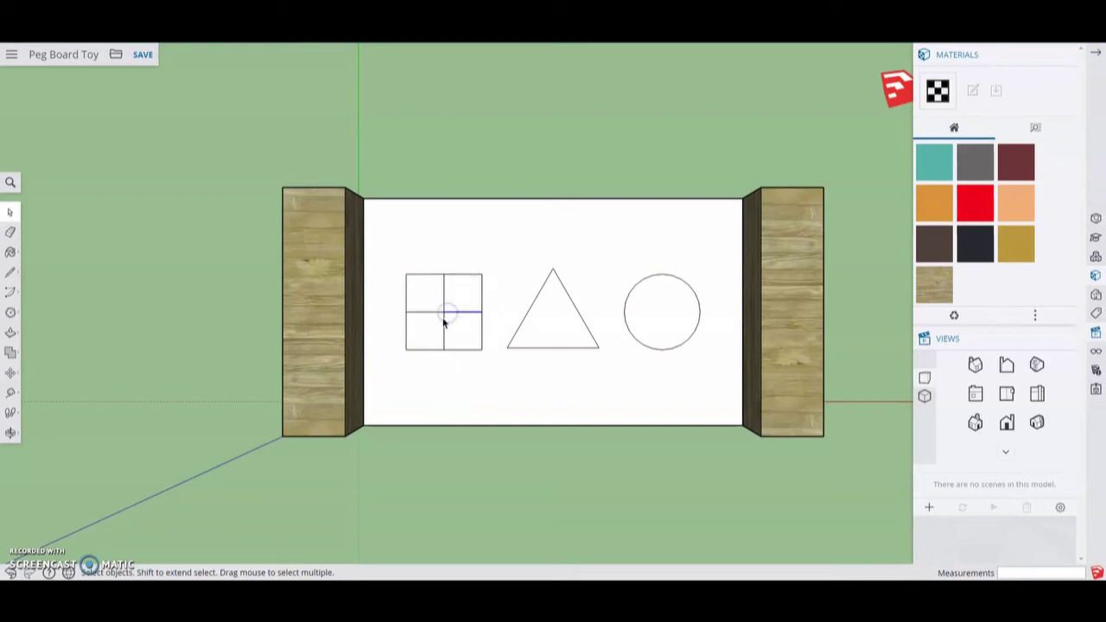
{"action": "key", "text": "Delete"}
{"action": "left_click", "coordinate": [443, 322]}
{"action": "left_click", "coordinate": [436, 311]}
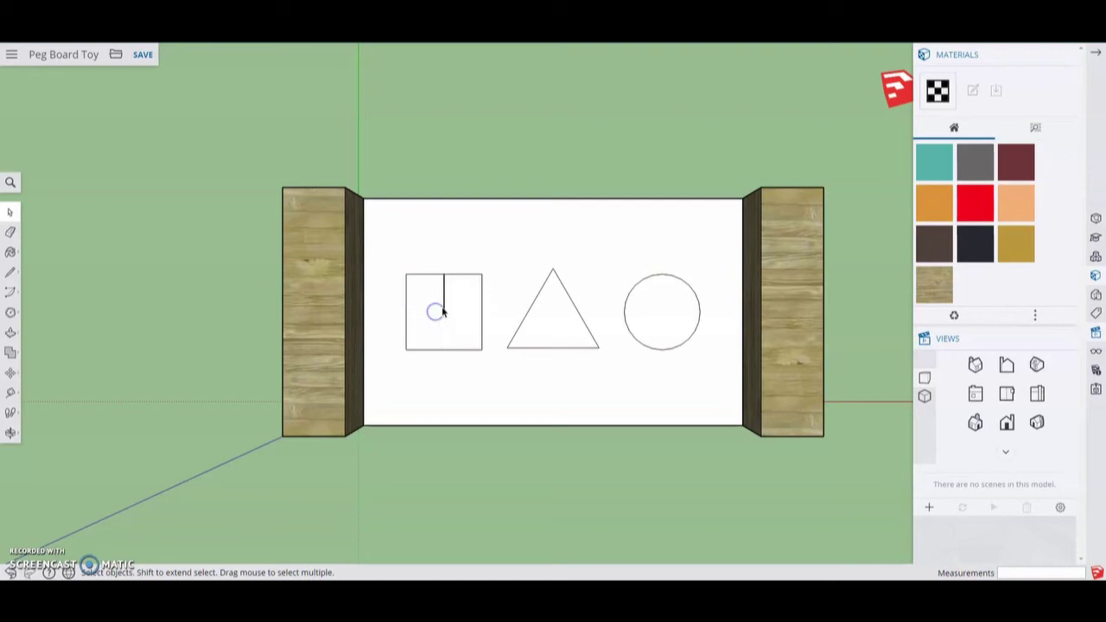
{"action": "key", "text": "Delete"}
{"action": "key", "text": "Delete"}
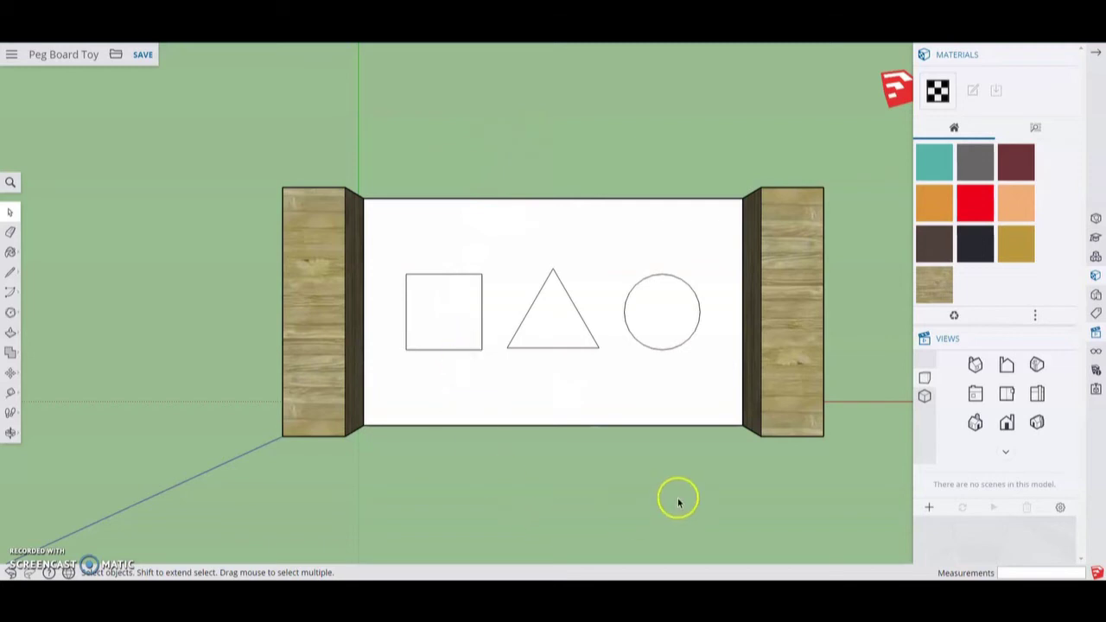
Push the square, triangle and circle faces 3/4" down through the board to cut three holes
{"action": "left_click", "coordinate": [1036, 422]}
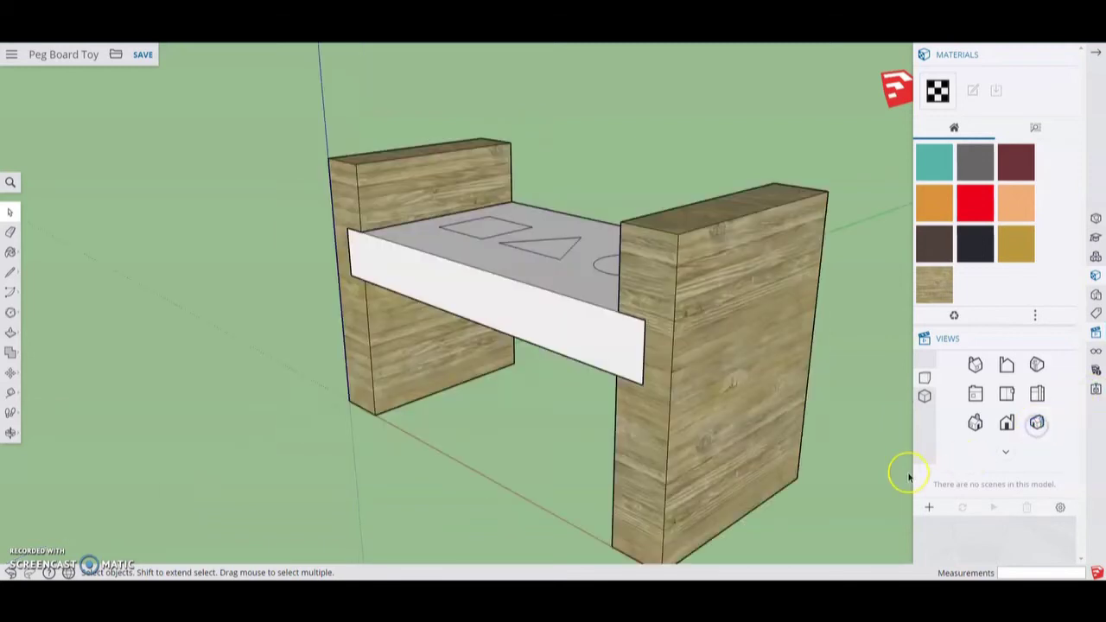
{"action": "left_click", "coordinate": [10, 332]}
{"action": "left_click", "coordinate": [486, 229]}
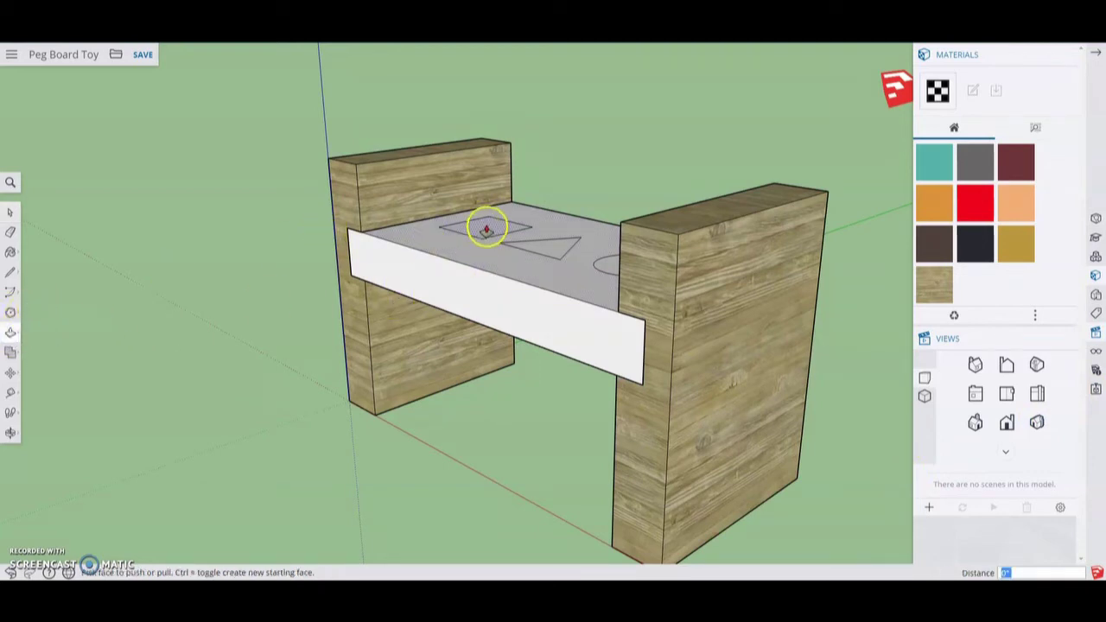
{"action": "left_click_drag", "start_coordinate": [486, 229], "coordinate": [486, 429]}
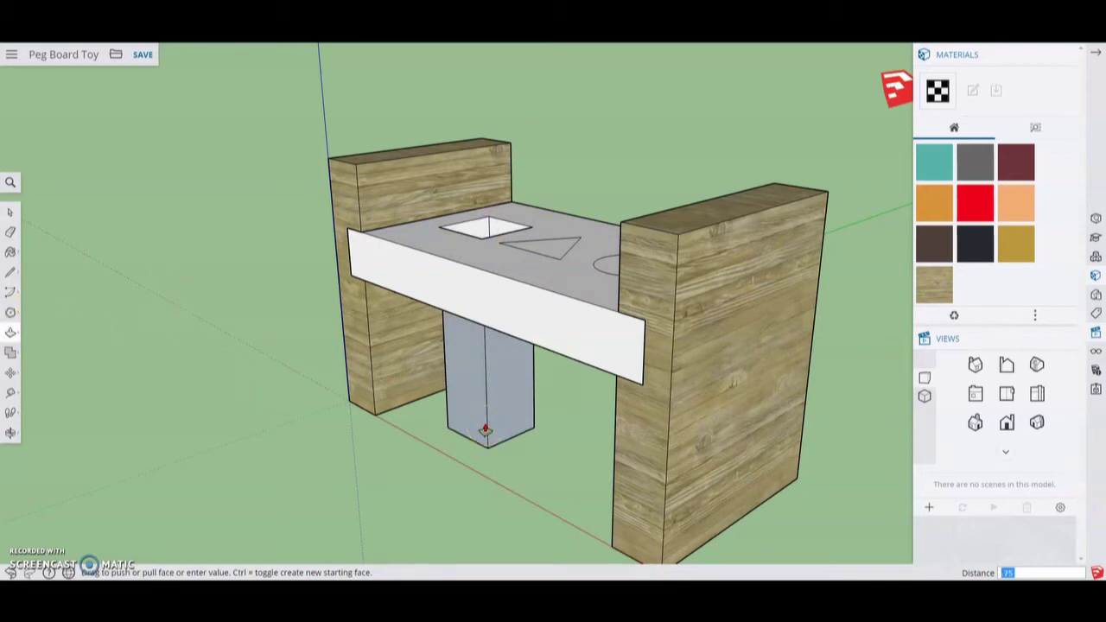
{"action": "left_click", "coordinate": [486, 430]}
{"action": "left_click", "coordinate": [555, 247]}
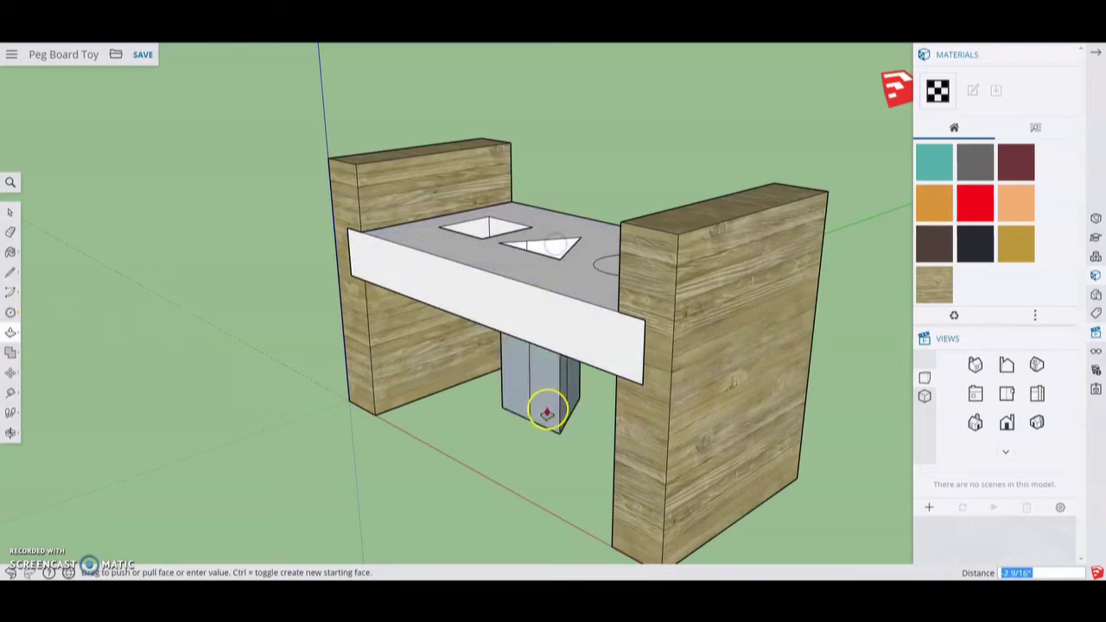
{"action": "left_click", "coordinate": [546, 414]}
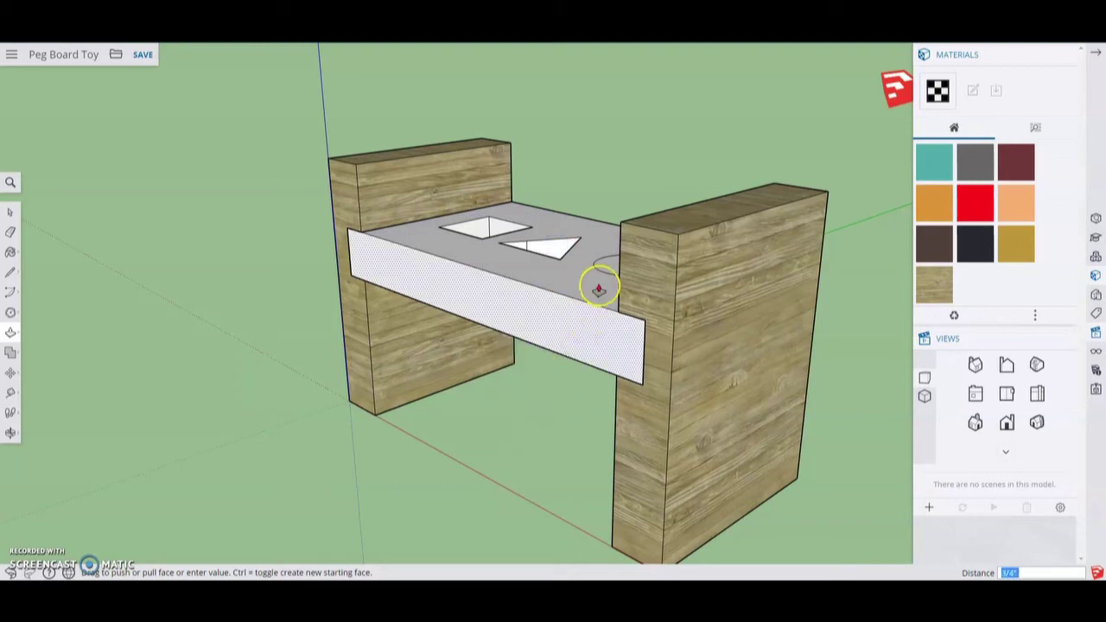
{"action": "left_click", "coordinate": [606, 261]}
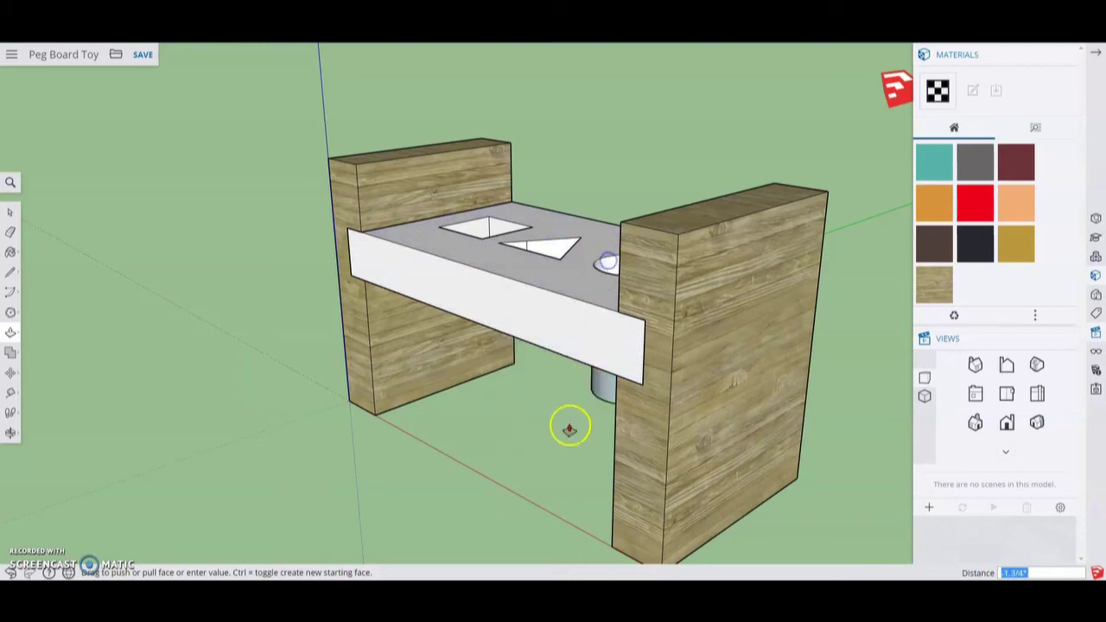
{"action": "left_click", "coordinate": [561, 470]}
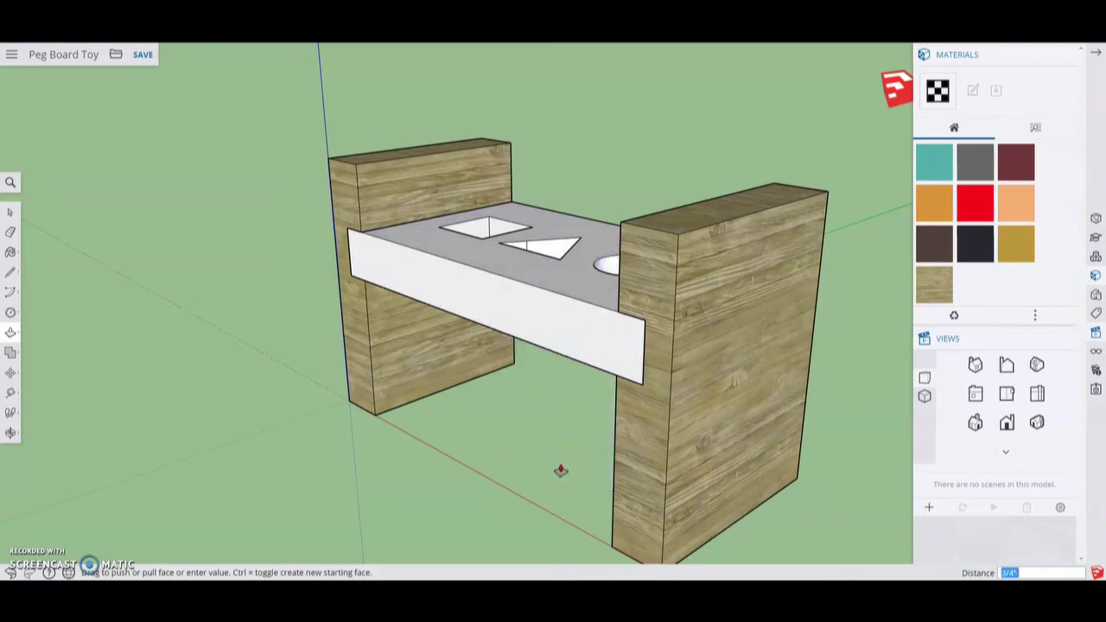
{"action": "left_click", "coordinate": [1004, 394]}
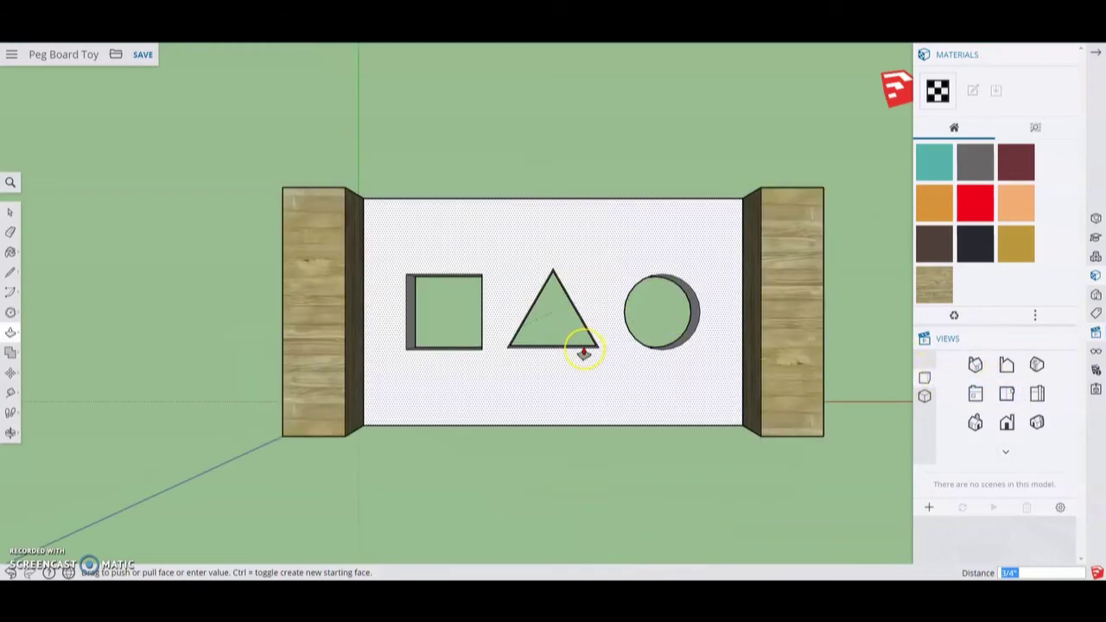
{"action": "left_click_drag", "start_coordinate": [583, 353], "coordinate": [572, 447]}
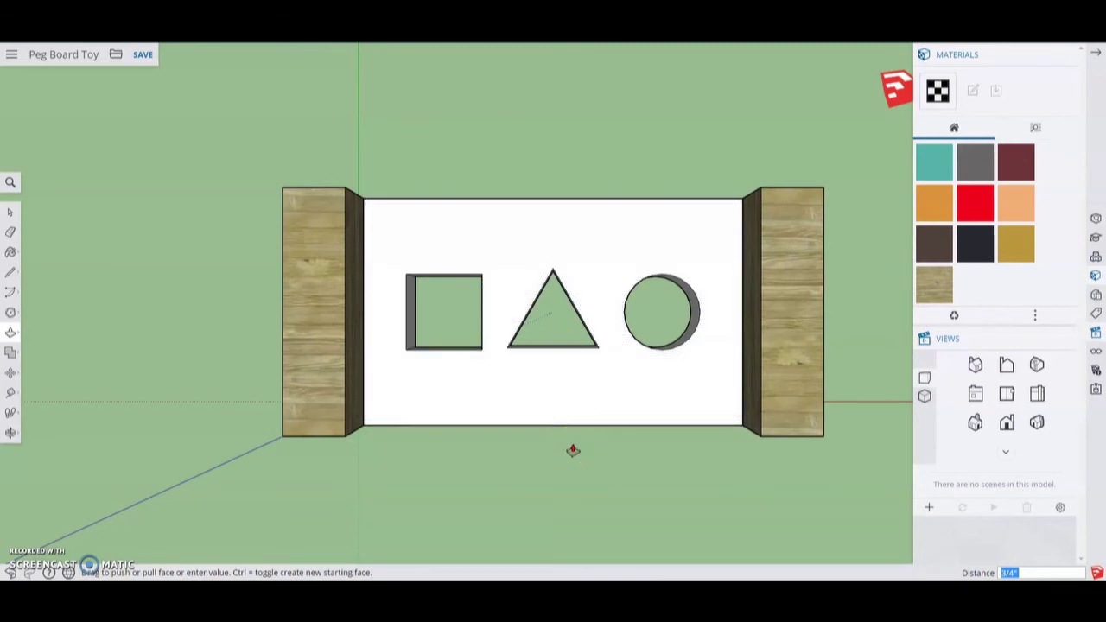
Make the whole board a component named "Peg Board Base" and paint it with the Wood Lumber ButtJoined material
{"action": "left_click", "coordinate": [1036, 422]}
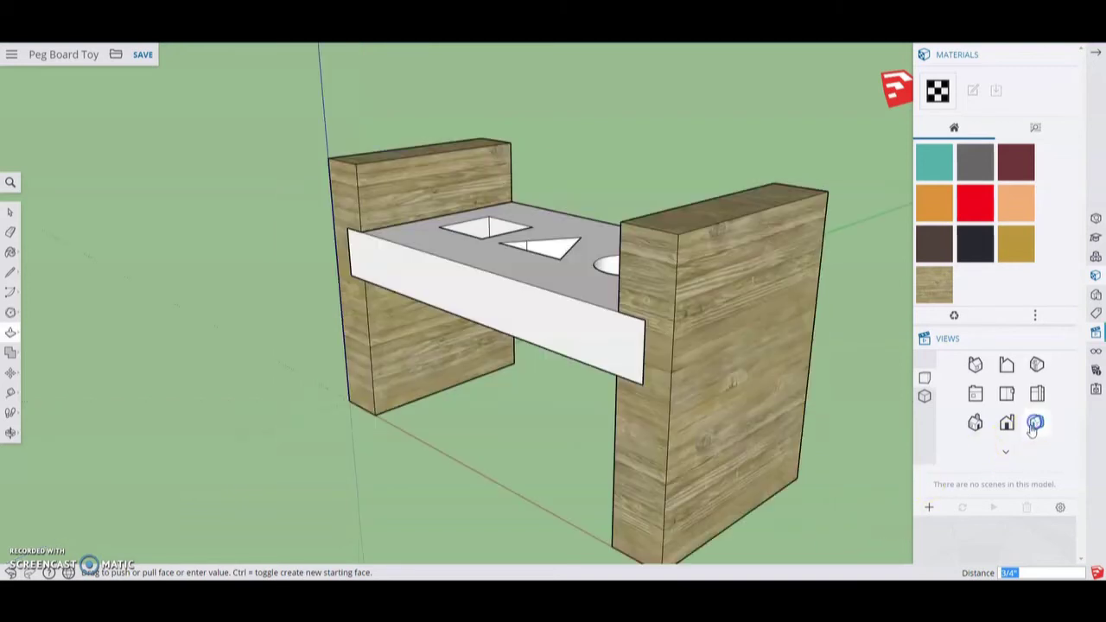
{"action": "key", "text": "space"}
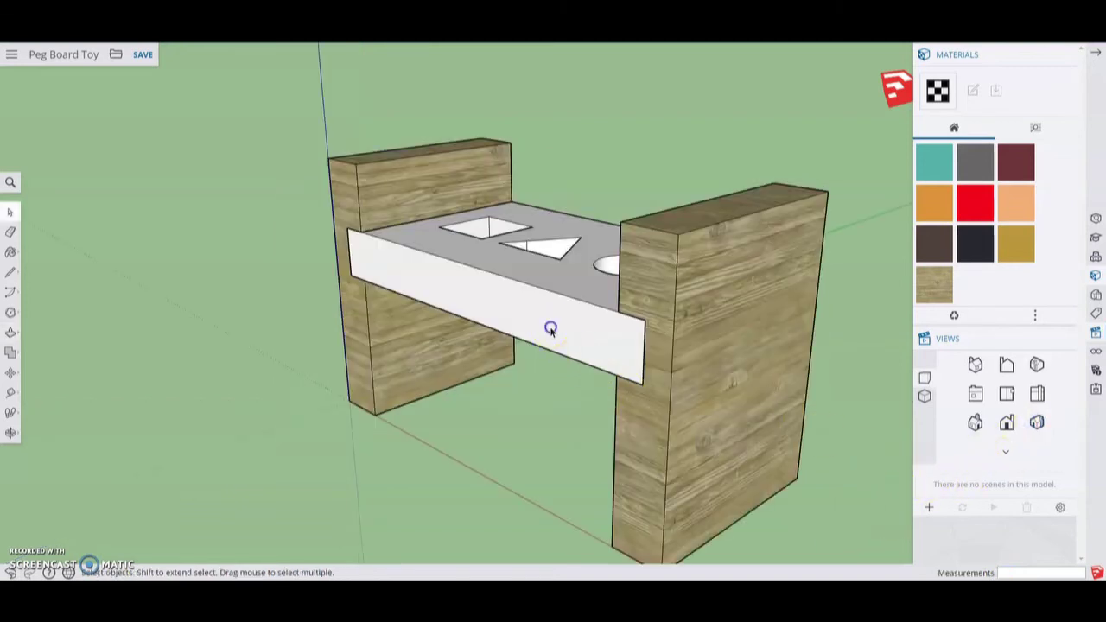
{"action": "triple_click", "coordinate": [550, 329]}
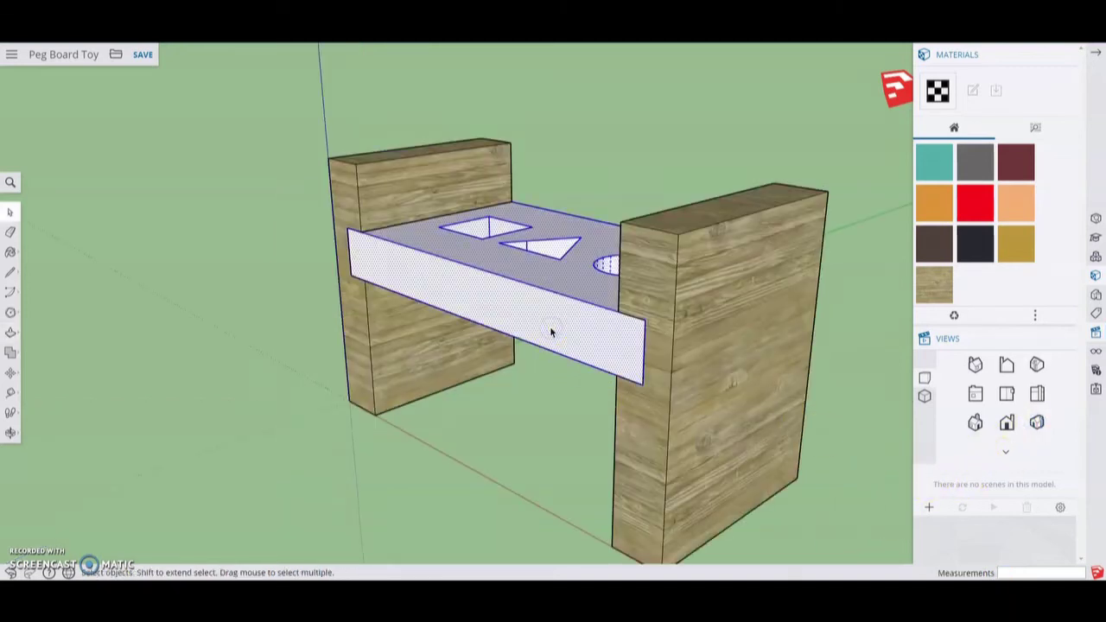
{"action": "right_click", "coordinate": [550, 326]}
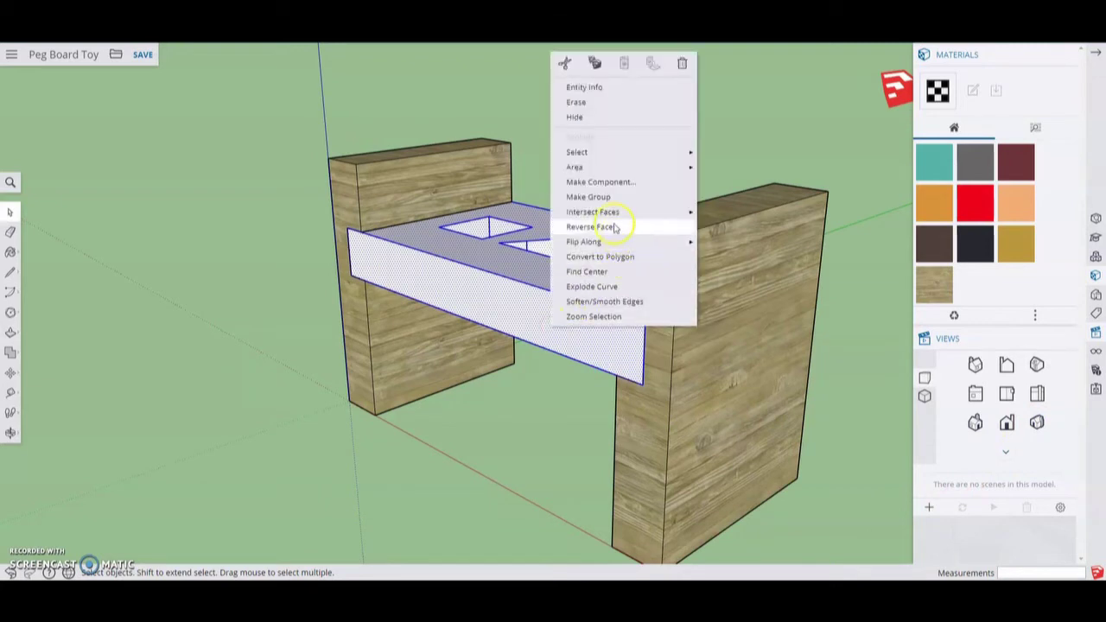
{"action": "left_click", "coordinate": [615, 182]}
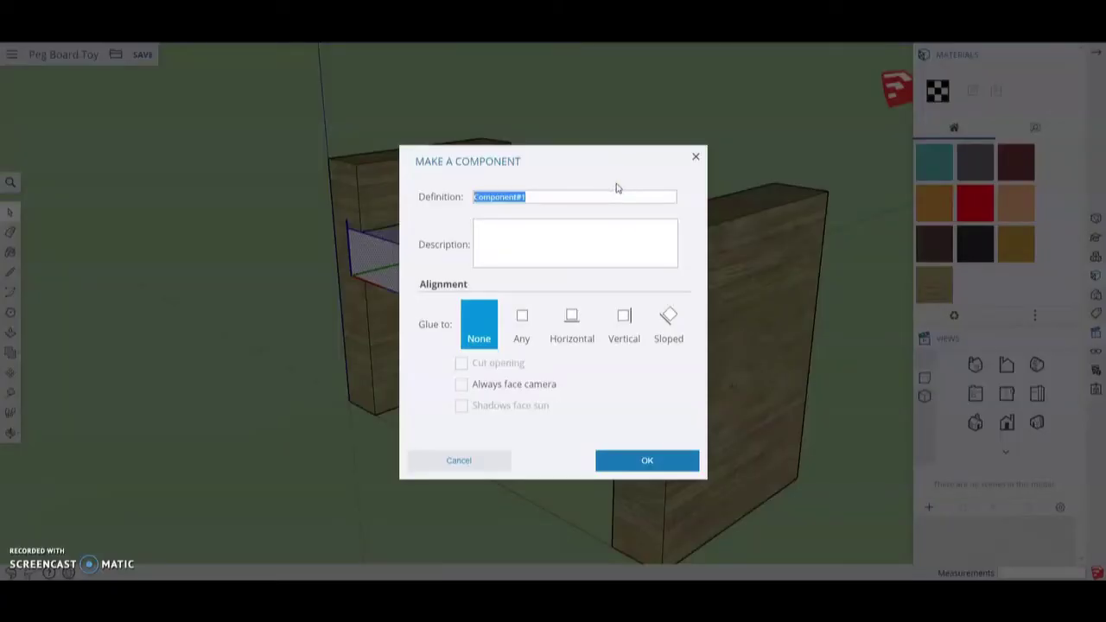
{"action": "type", "text": "Peg Board Base"}
{"action": "left_click", "coordinate": [679, 458]}
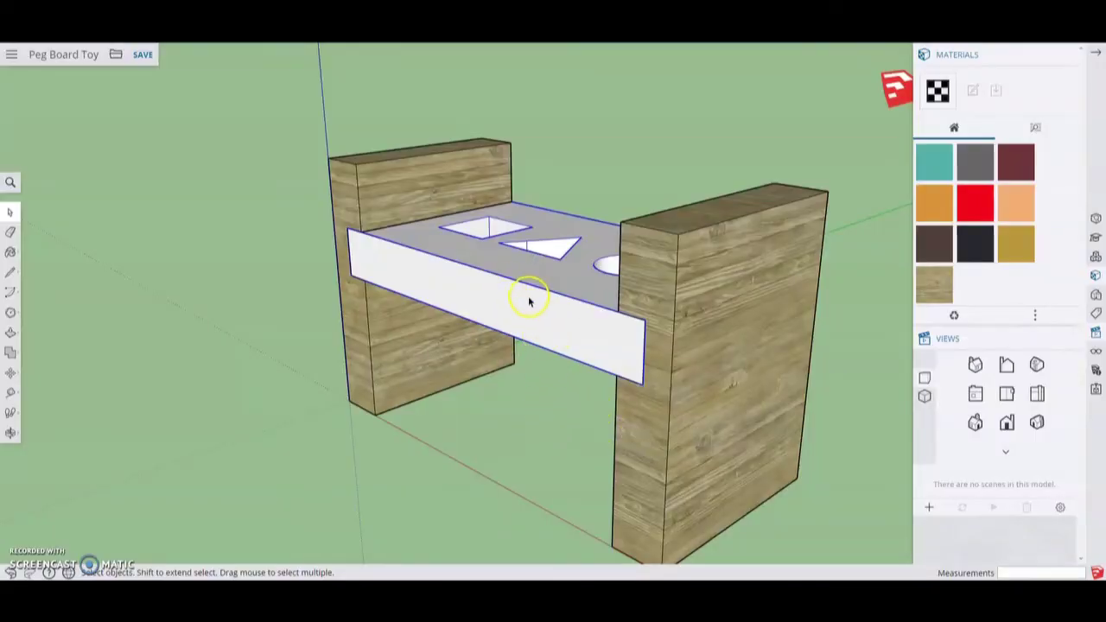
{"action": "left_click", "coordinate": [931, 287]}
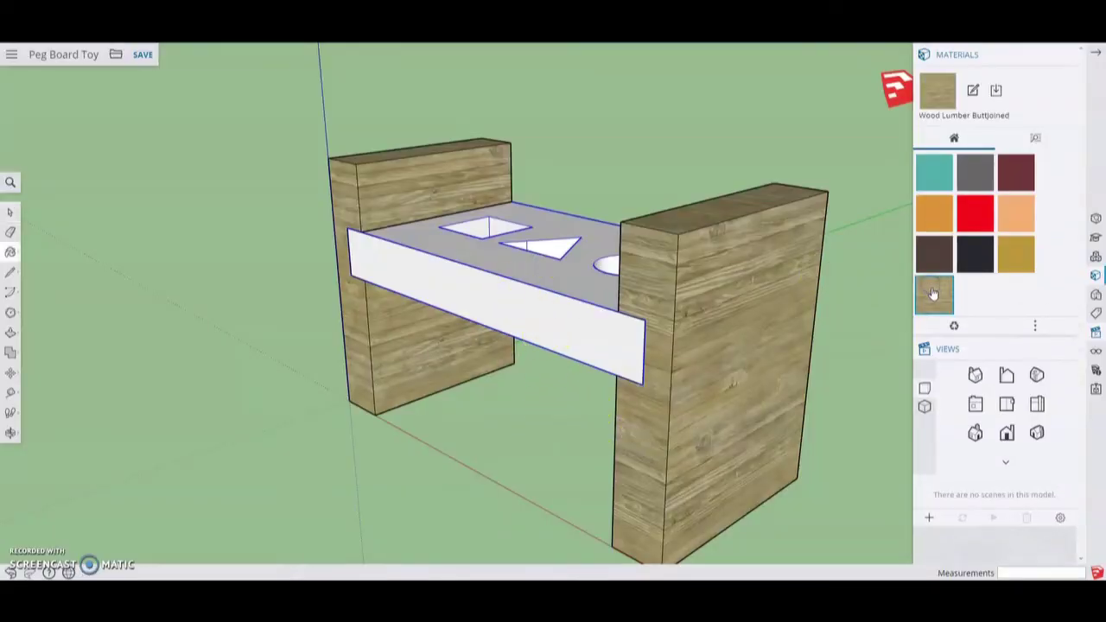
{"action": "left_click", "coordinate": [608, 298]}
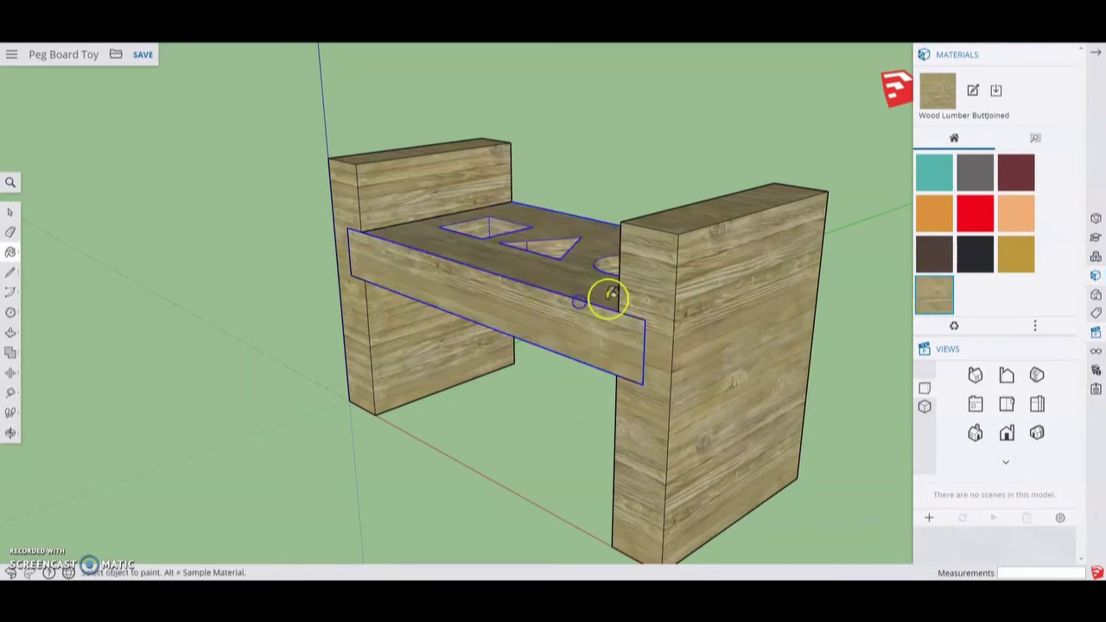
Draw a 1" by 1" square on the ground along the red axis, beside the peg board toy
{"action": "key", "text": "space"}
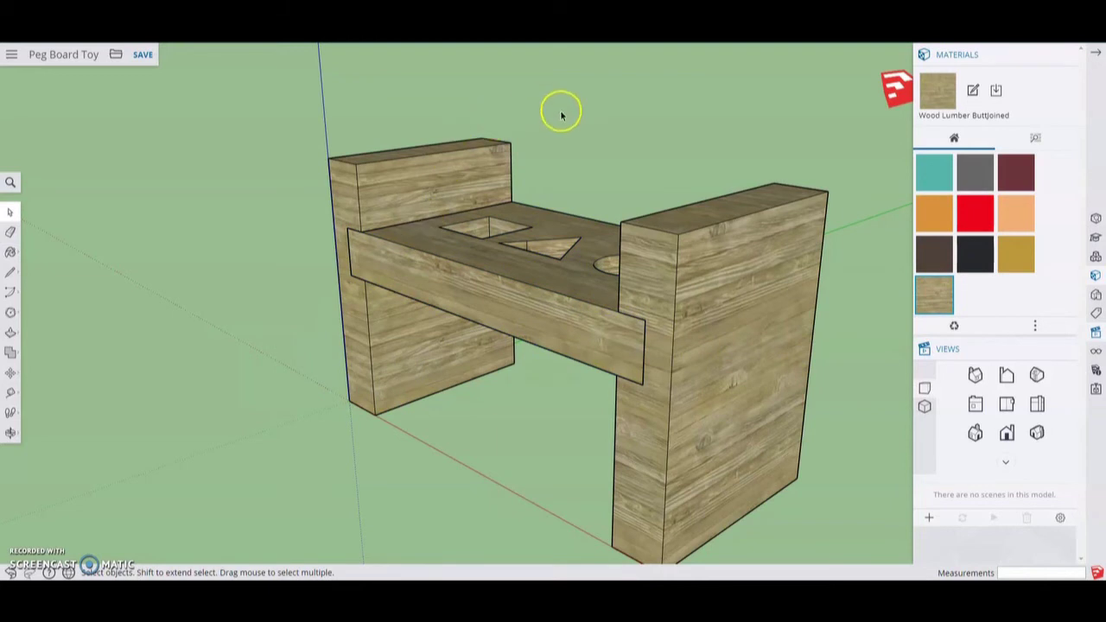
{"action": "middle_click_drag", "start_coordinate": [562, 123], "coordinate": [624, 233]}
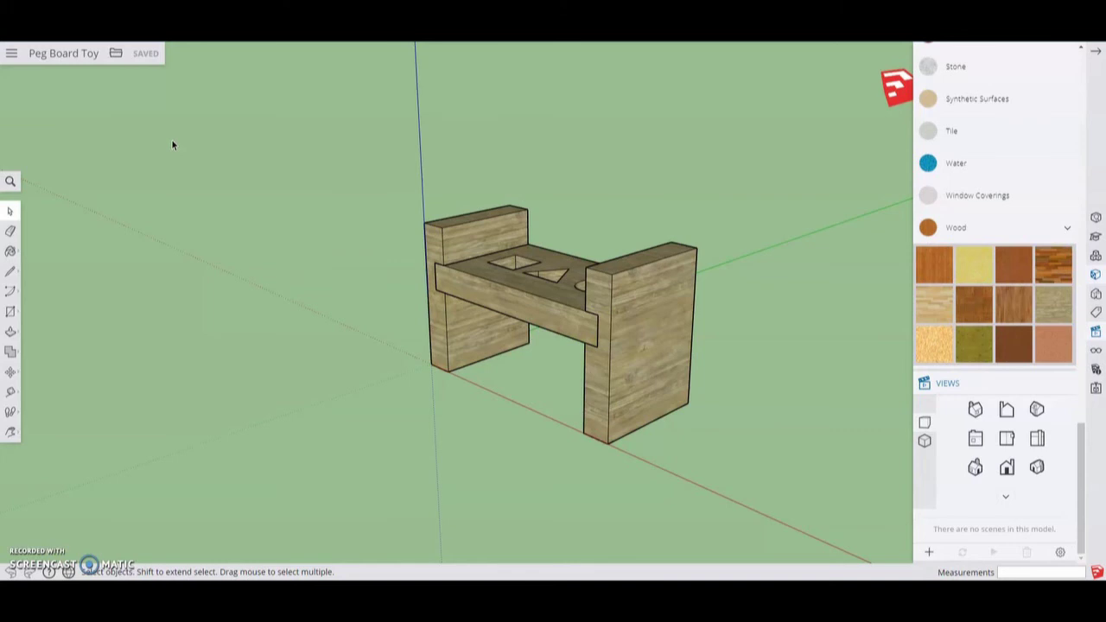
{"action": "left_click", "coordinate": [1007, 439]}
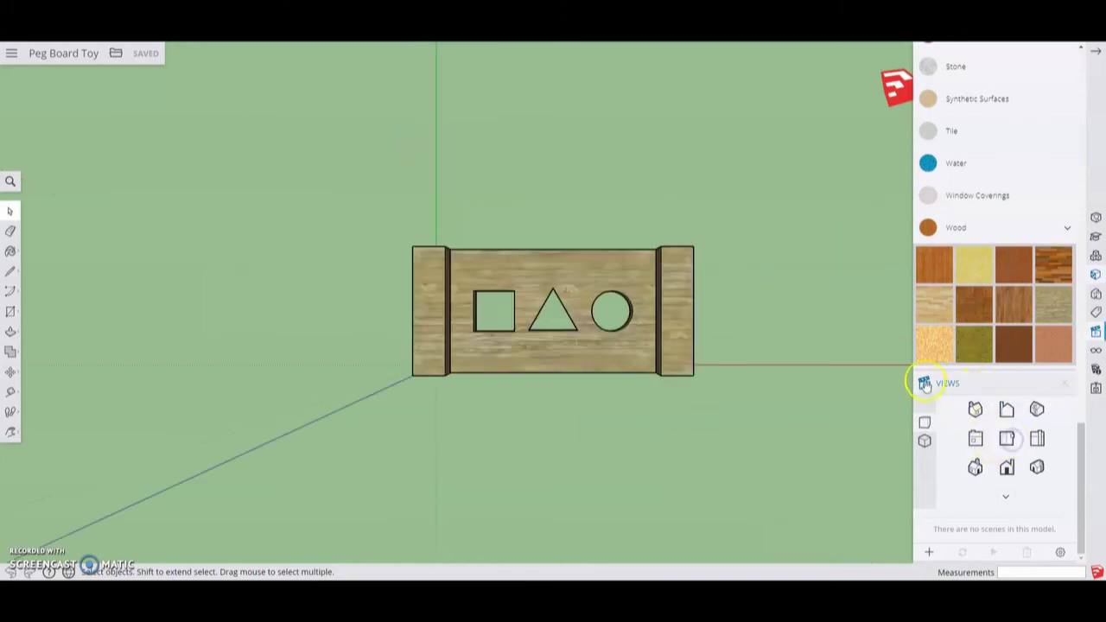
{"action": "key", "text": "h"}
{"action": "left_click_drag", "start_coordinate": [769, 262], "coordinate": [424, 267]}
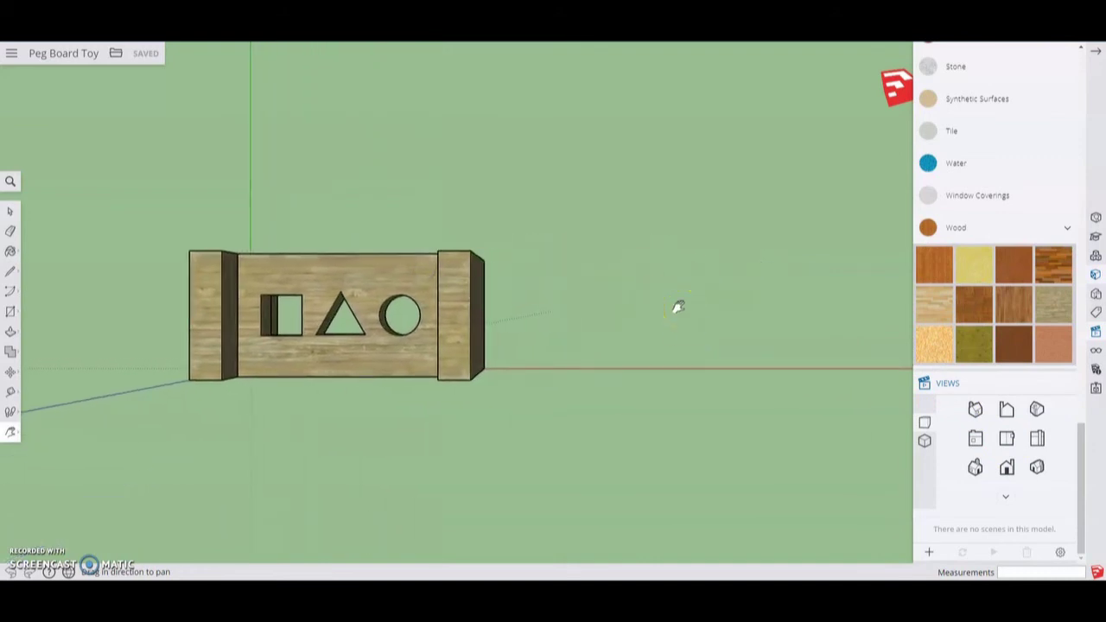
{"action": "left_click", "coordinate": [11, 312]}
{"action": "left_click", "coordinate": [38, 265]}
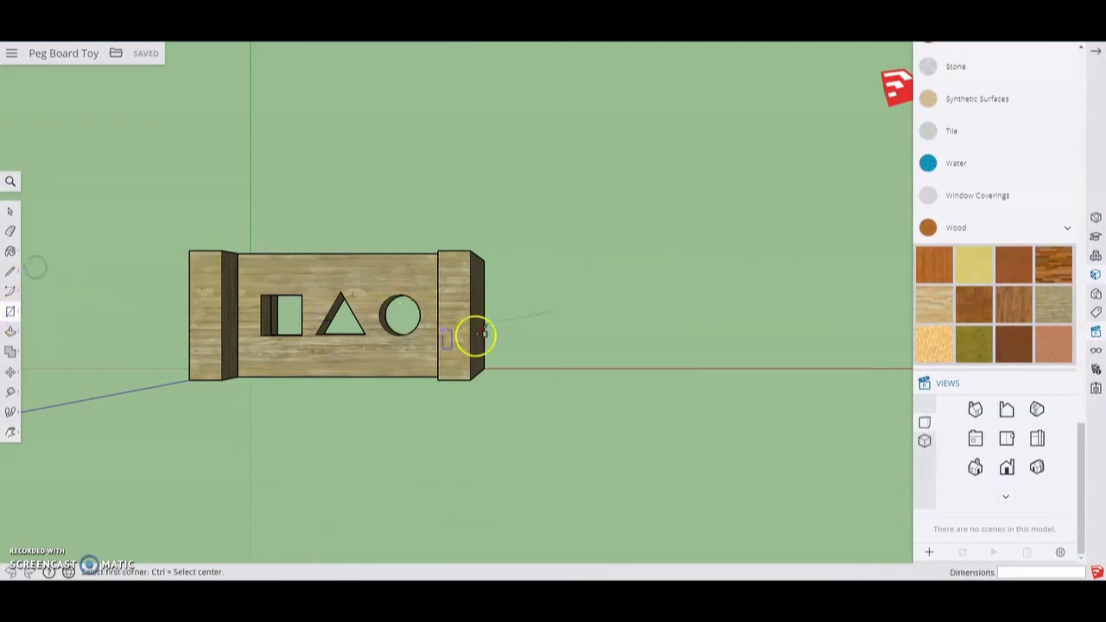
{"action": "left_click", "coordinate": [570, 367]}
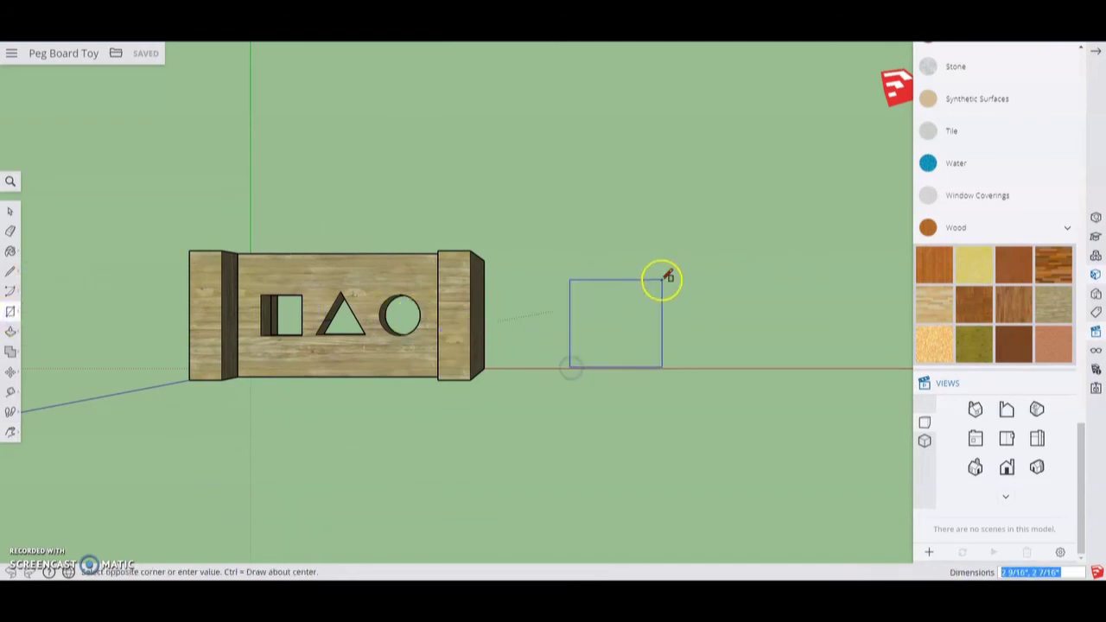
{"action": "type", "text": "1,1"}
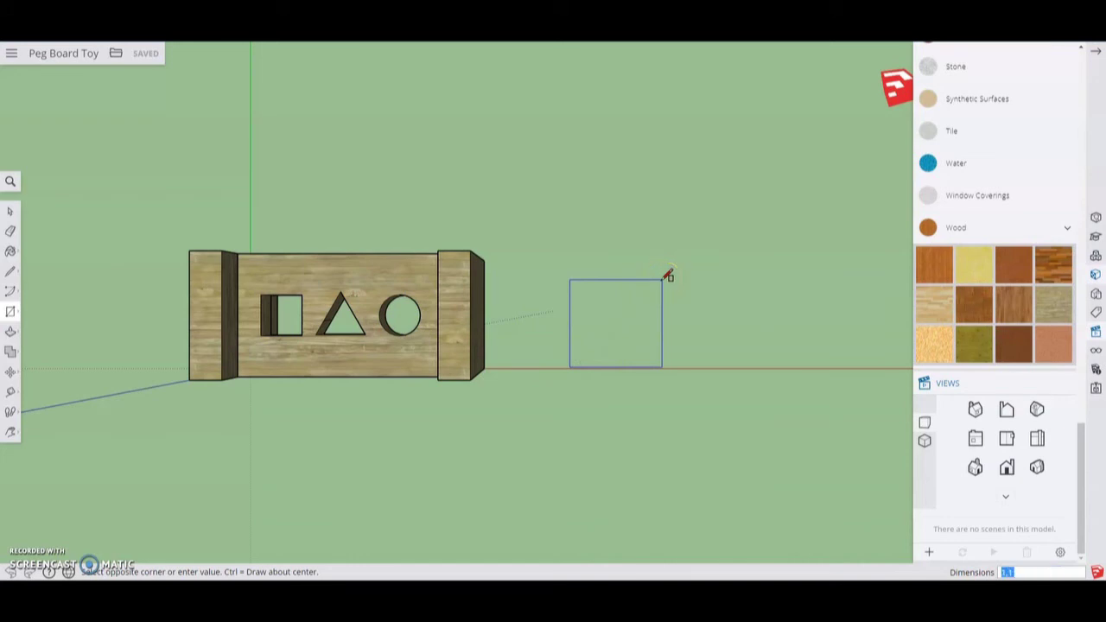
{"action": "key", "text": "Return"}
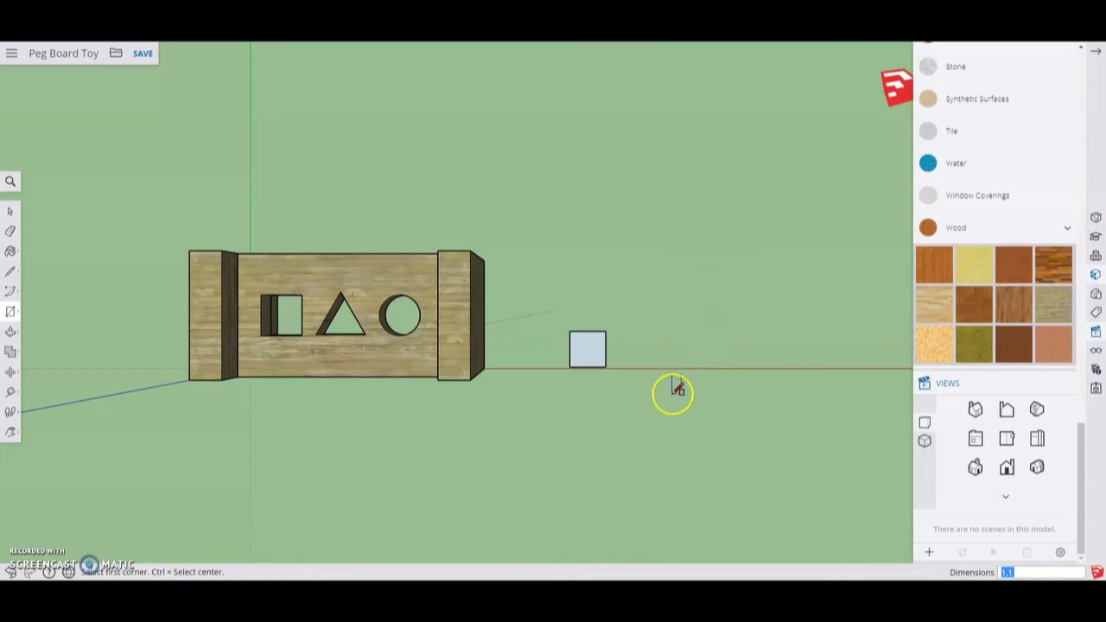
Pull the ground square up about 3" to form a tall square peg
{"action": "left_click", "coordinate": [1036, 467]}
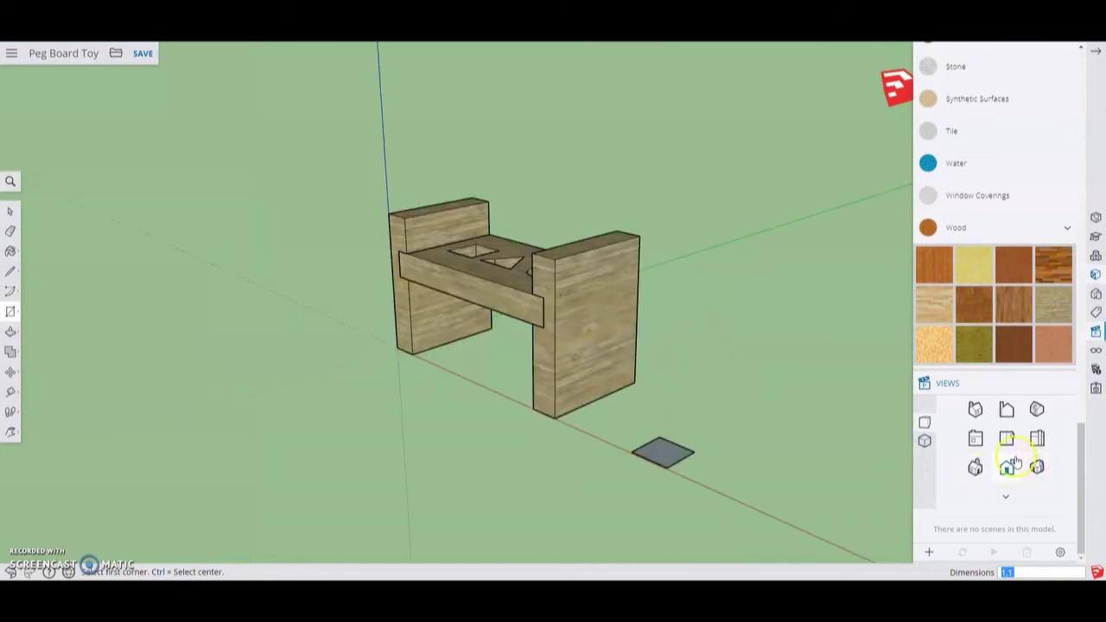
{"action": "key", "text": "p"}
{"action": "left_click_drag", "start_coordinate": [662, 460], "coordinate": [668, 340]}
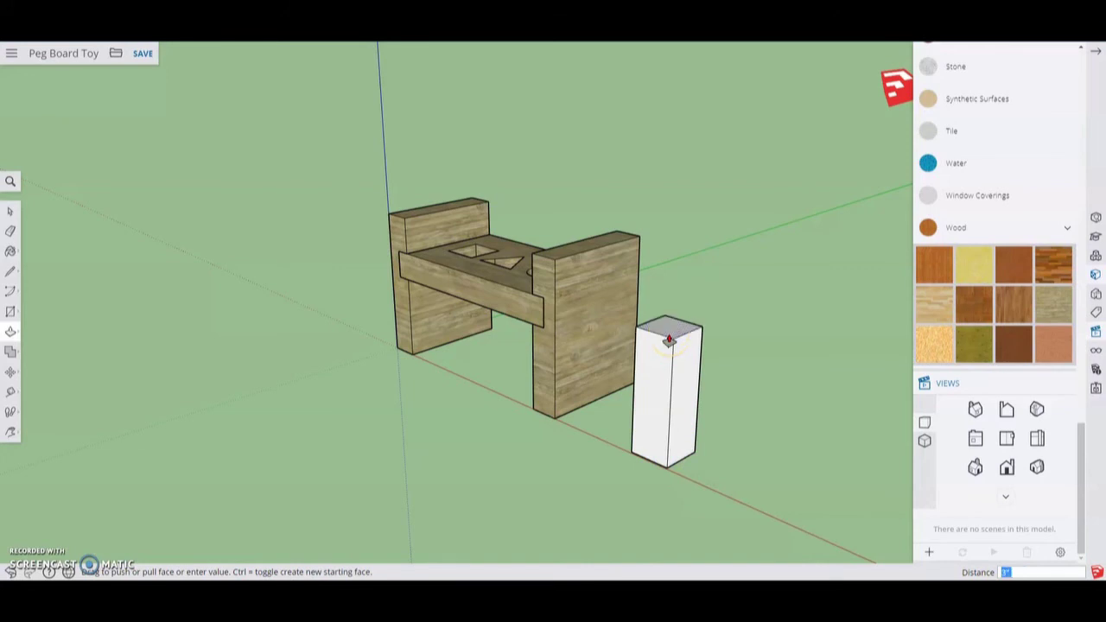
Paint the entire square peg bright red from the Colors materials
{"action": "key", "text": "space"}
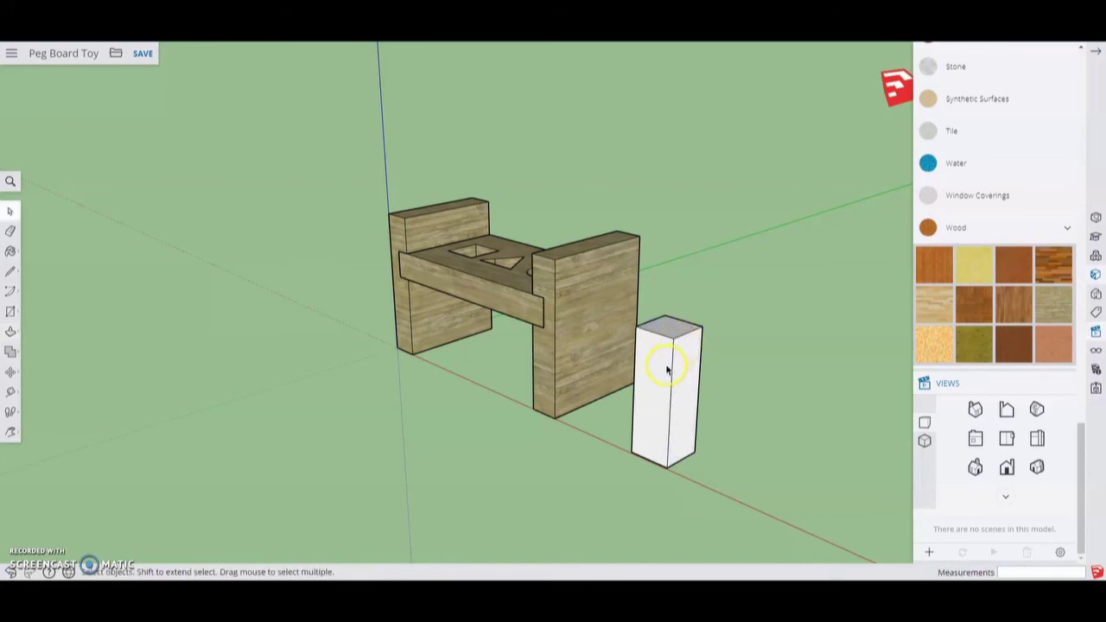
{"action": "triple_click", "coordinate": [666, 370]}
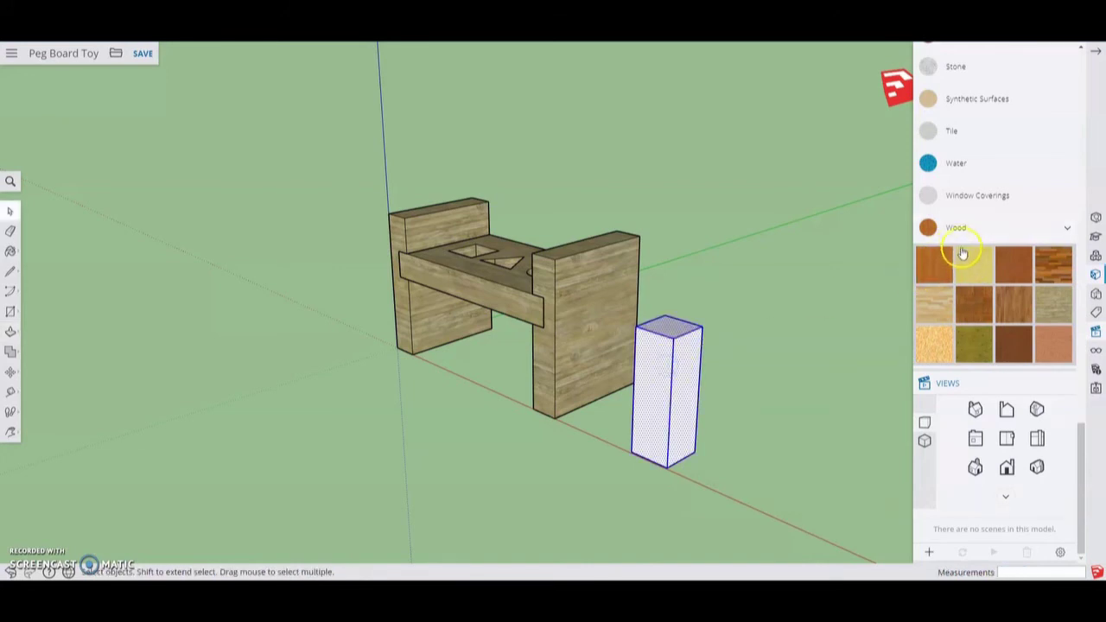
{"action": "scroll", "coordinate": [963, 258], "scroll_direction": "up", "scroll_amount": 10}
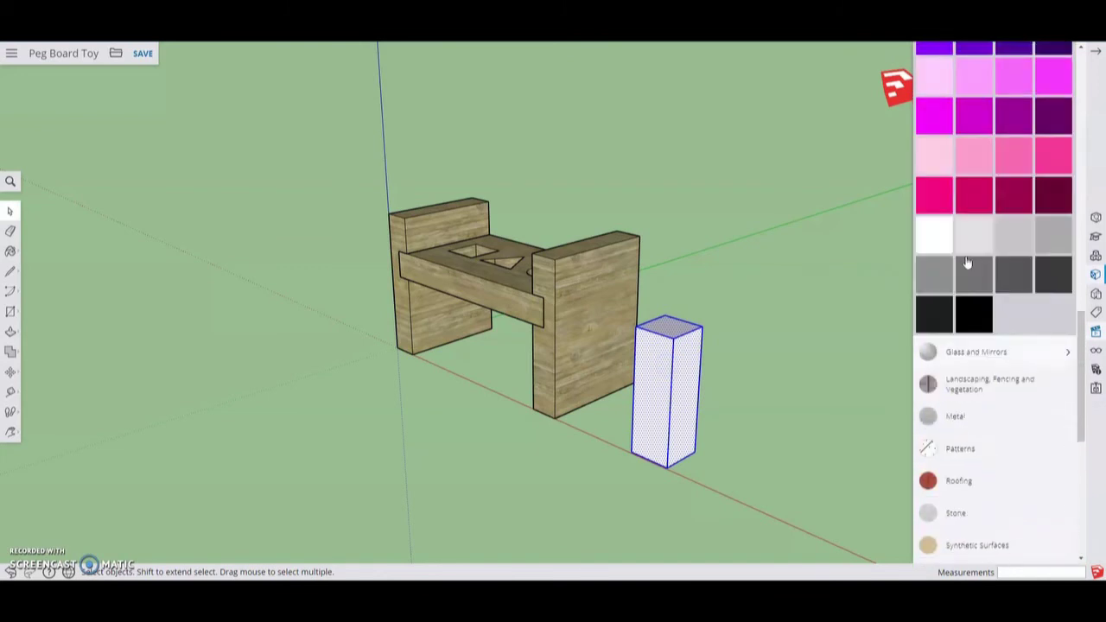
{"action": "scroll", "coordinate": [968, 262], "scroll_direction": "up", "scroll_amount": 15}
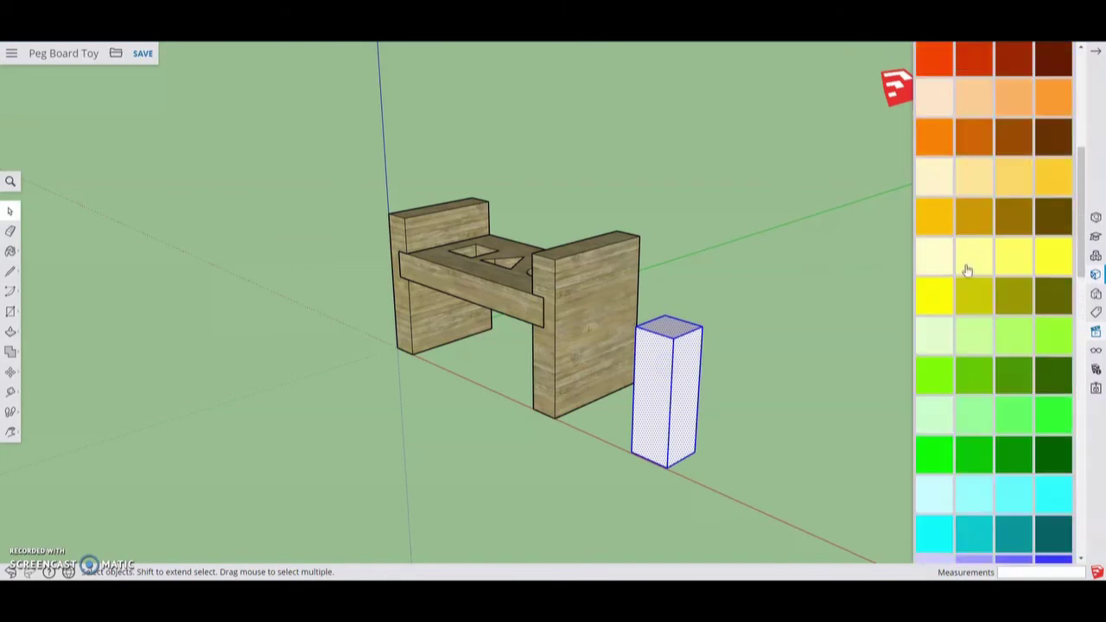
{"action": "scroll", "coordinate": [968, 271], "scroll_direction": "up", "scroll_amount": 5}
{"action": "left_click", "coordinate": [935, 246]}
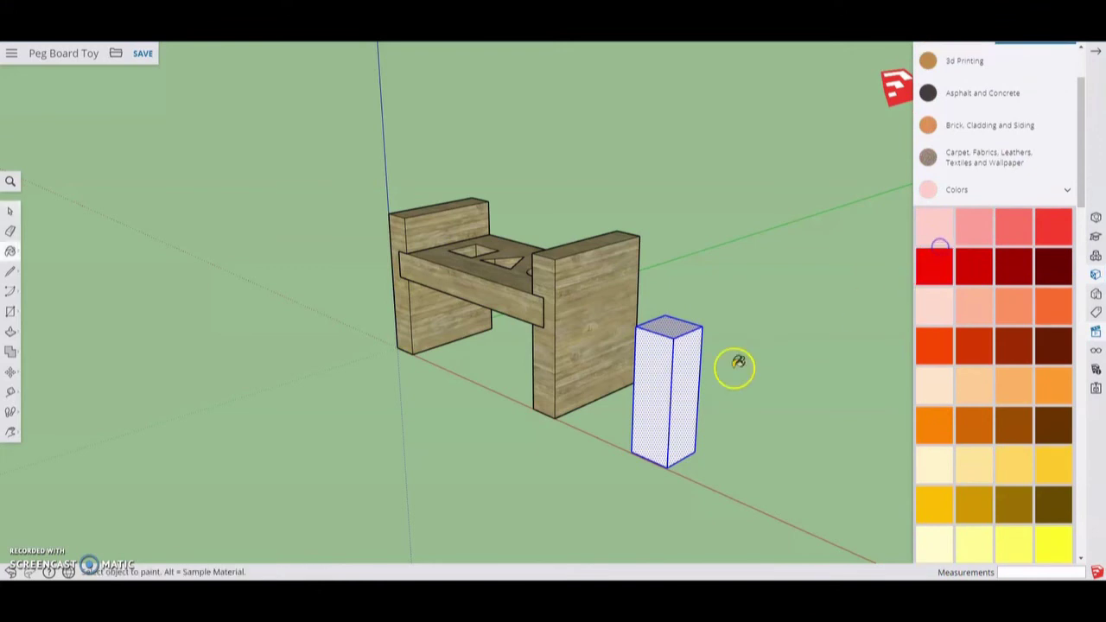
{"action": "left_click", "coordinate": [675, 363]}
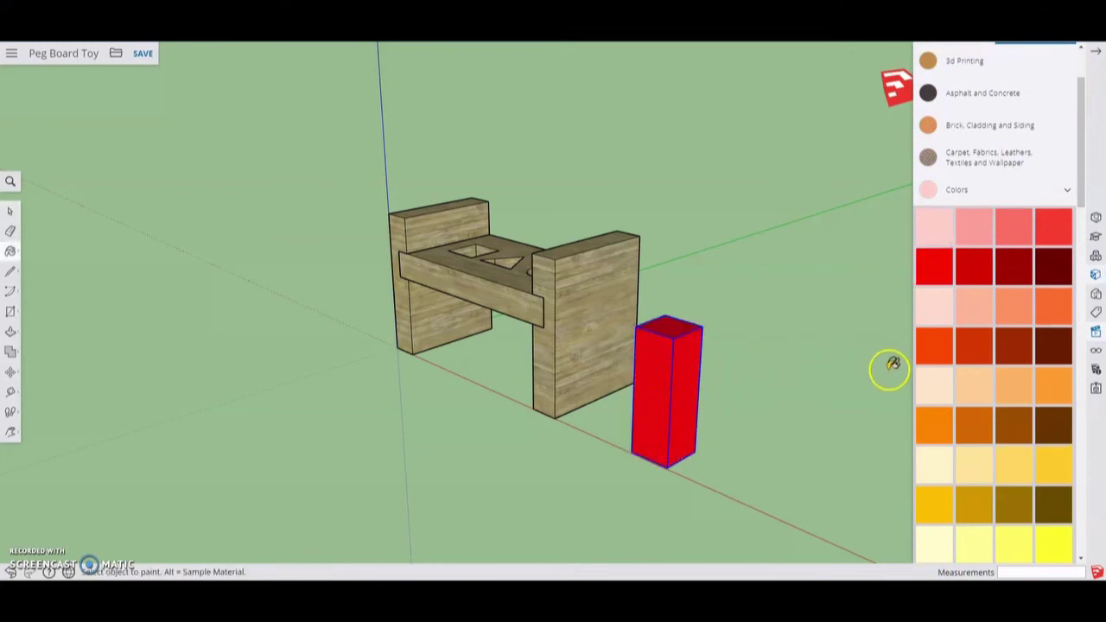
Move the red square peg by its rear top corner onto the matching corner of the board's square hole
{"action": "scroll", "coordinate": [962, 338], "scroll_direction": "down", "scroll_amount": 12}
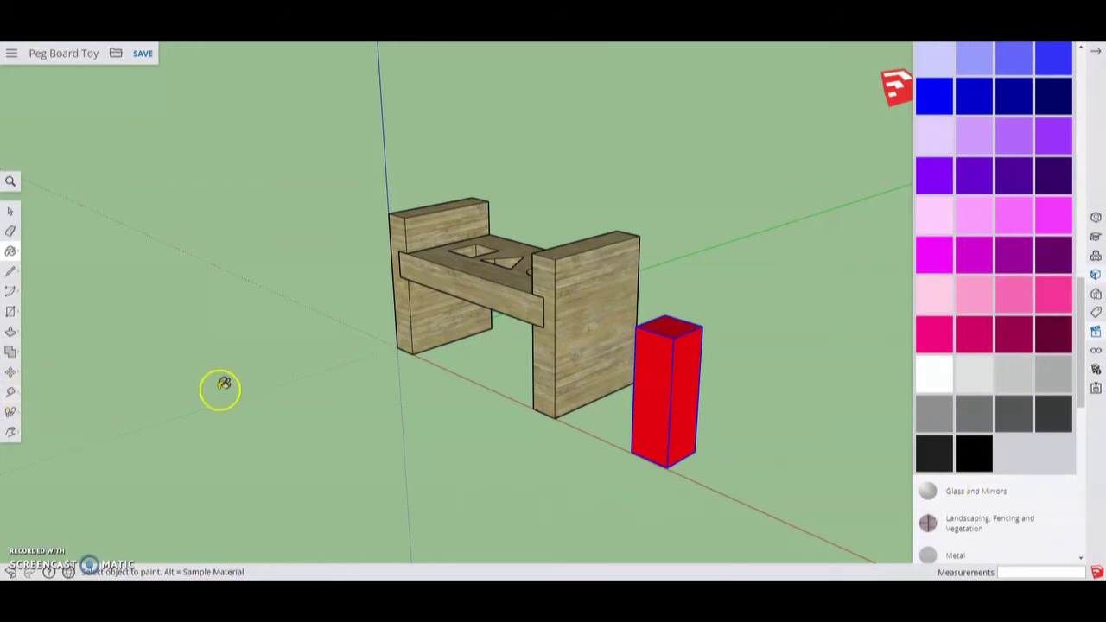
{"action": "left_click", "coordinate": [11, 373]}
{"action": "left_click", "coordinate": [39, 350]}
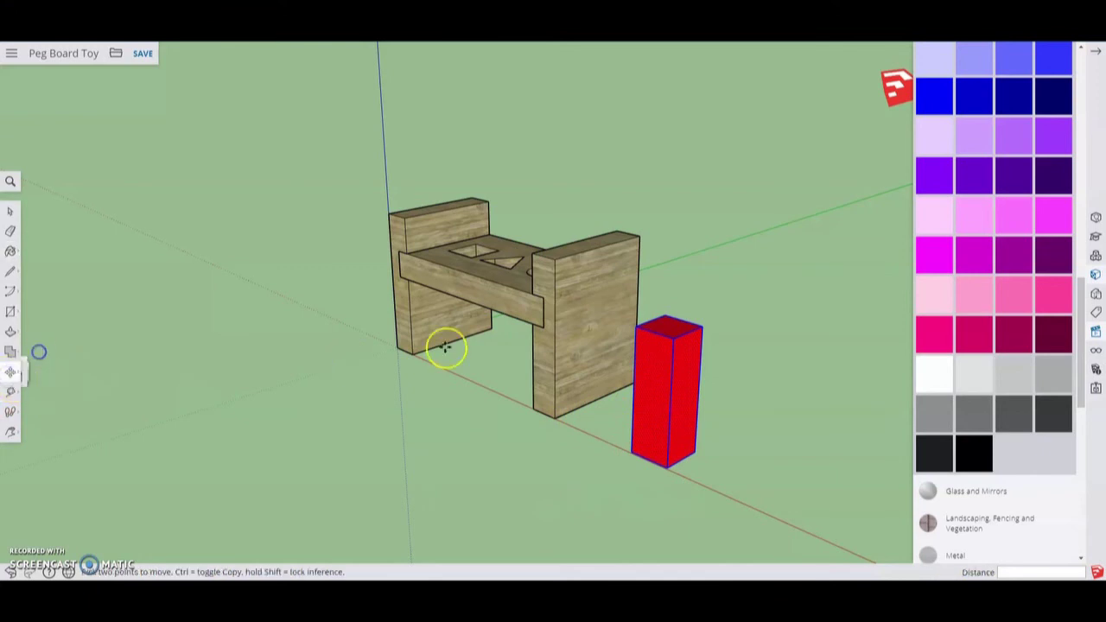
{"action": "left_click", "coordinate": [671, 312]}
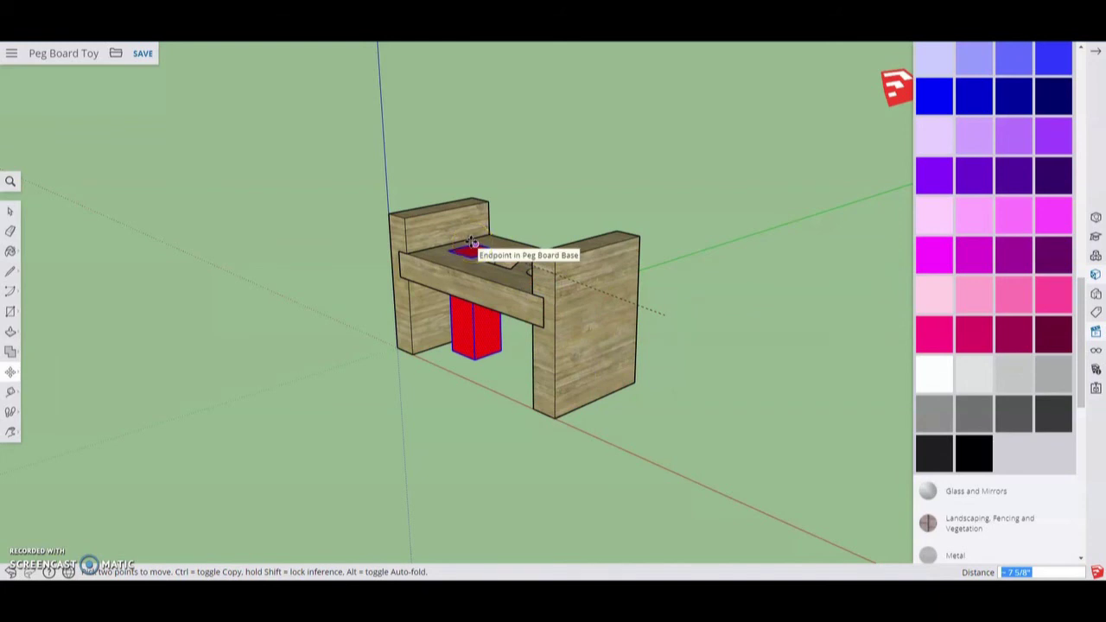
{"action": "left_click", "coordinate": [472, 242]}
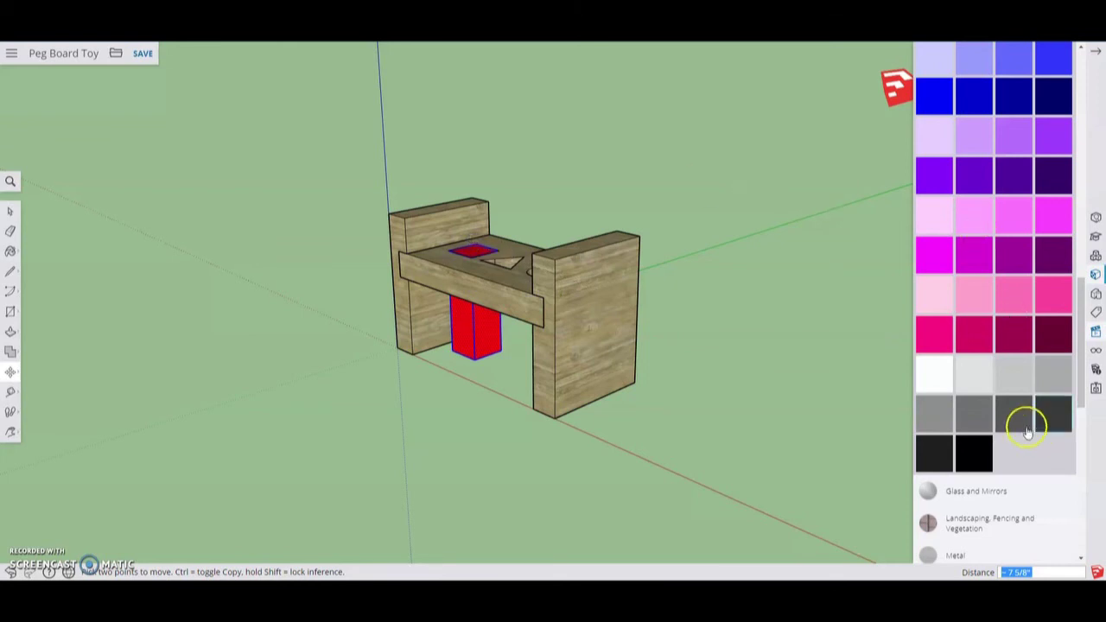
Raise the red peg about 15/16" along the blue axis so it sticks out above and below the board, and deselect it
{"action": "scroll", "coordinate": [1026, 427], "scroll_direction": "down", "scroll_amount": 10}
{"action": "left_click", "coordinate": [1094, 332]}
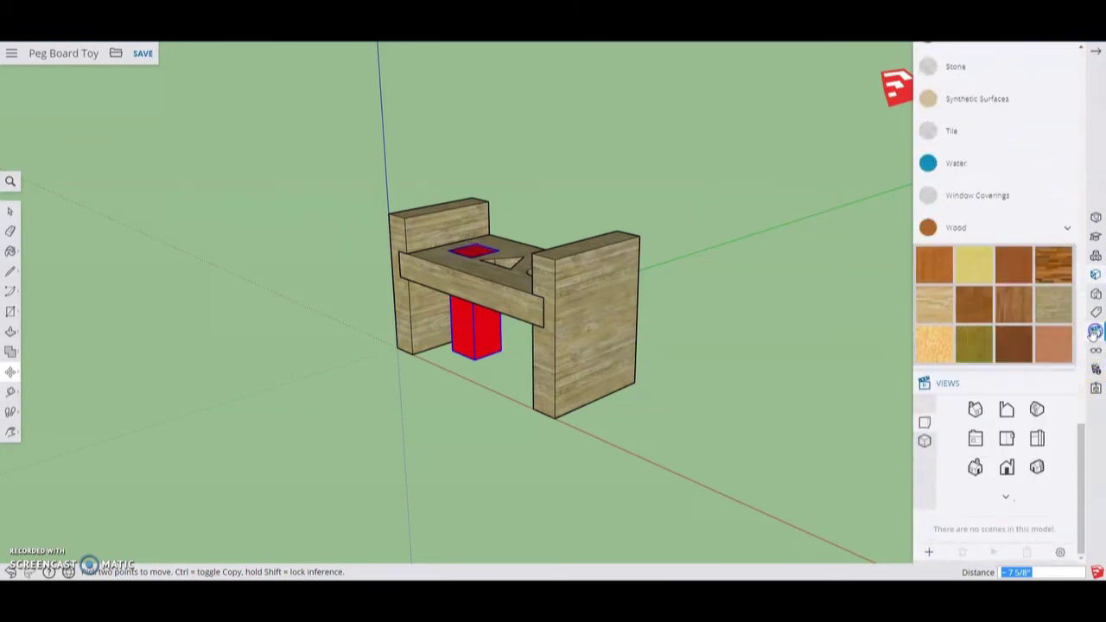
{"action": "left_click", "coordinate": [1007, 467]}
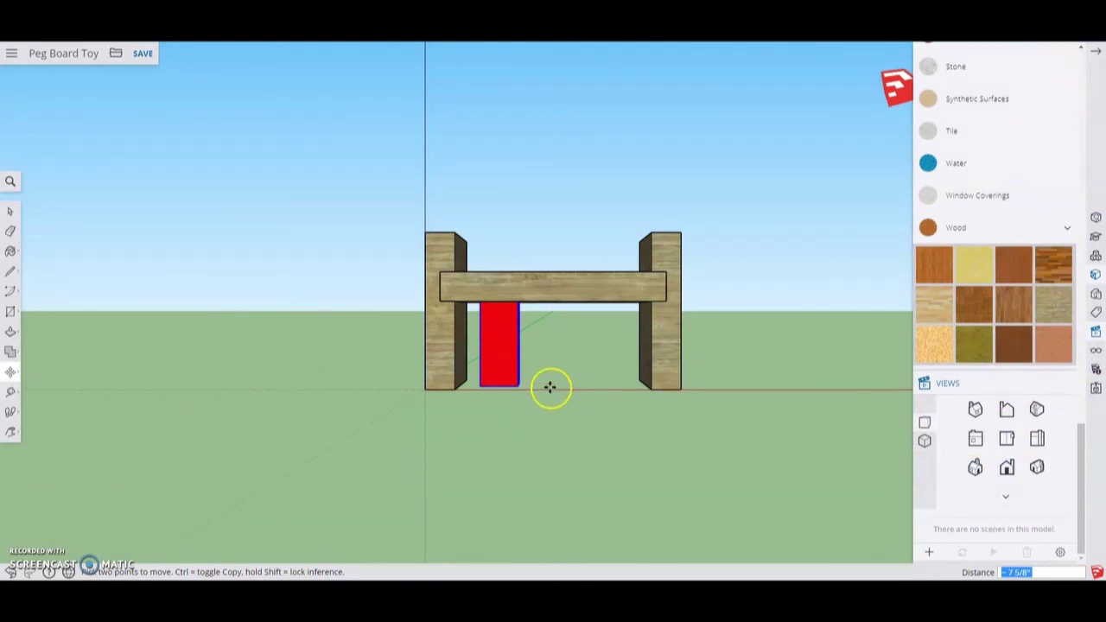
{"action": "left_click", "coordinate": [515, 388]}
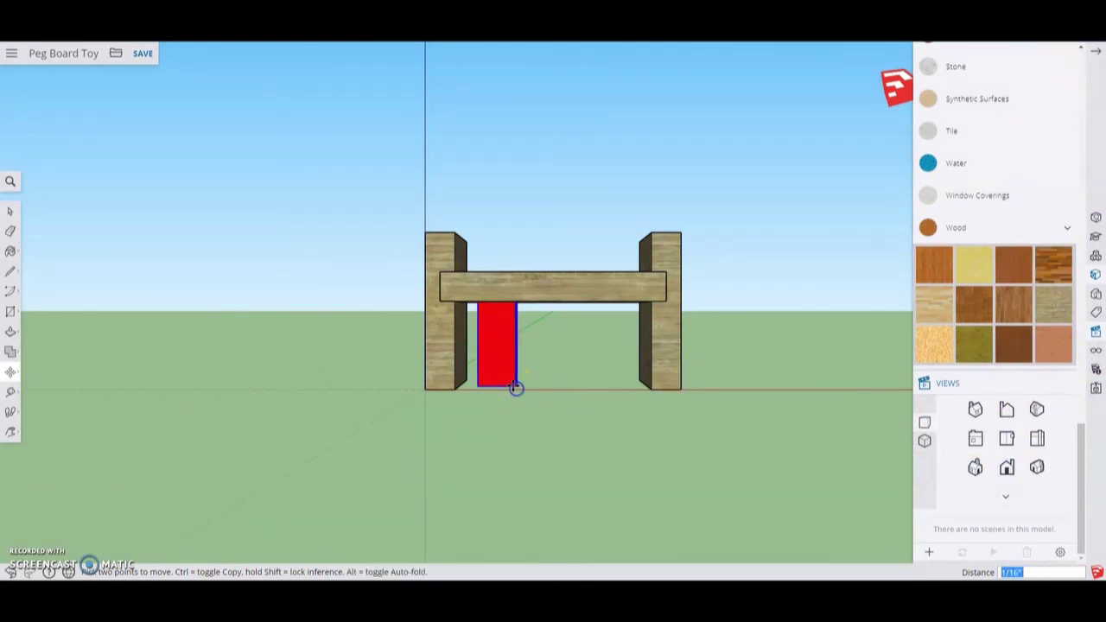
{"action": "left_click", "coordinate": [513, 379]}
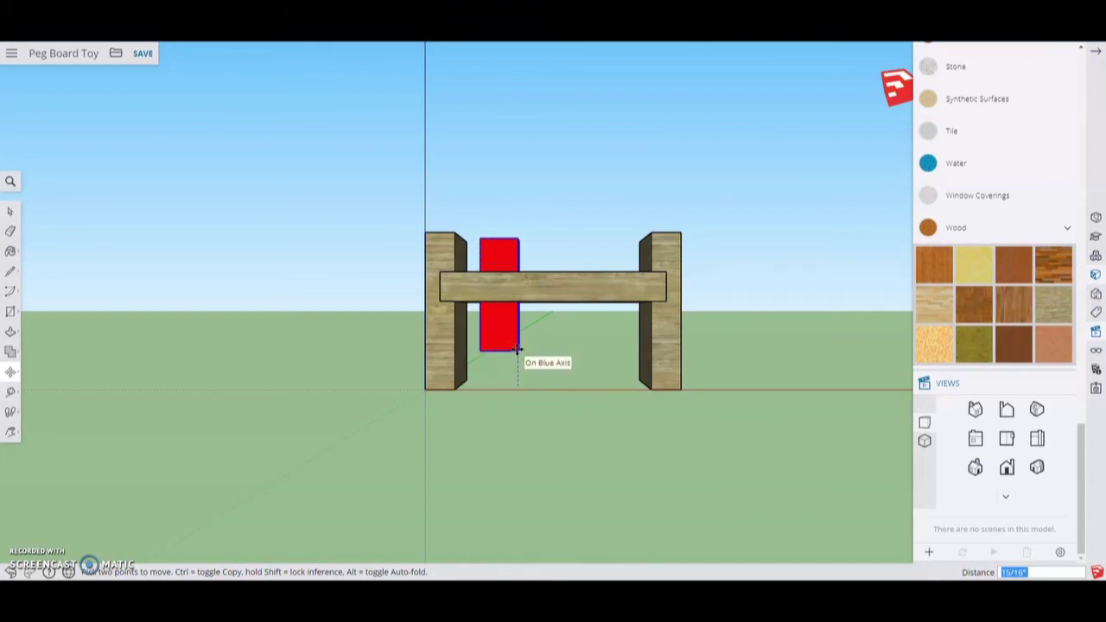
{"action": "left_click", "coordinate": [516, 349]}
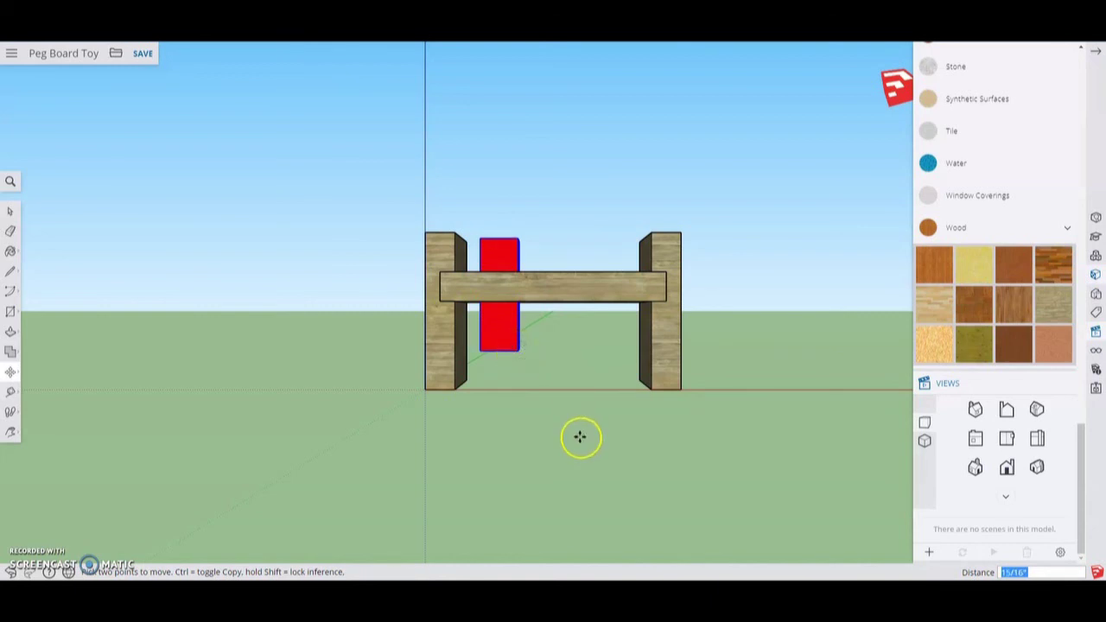
{"action": "key", "text": "space"}
{"action": "left_click", "coordinate": [586, 404]}
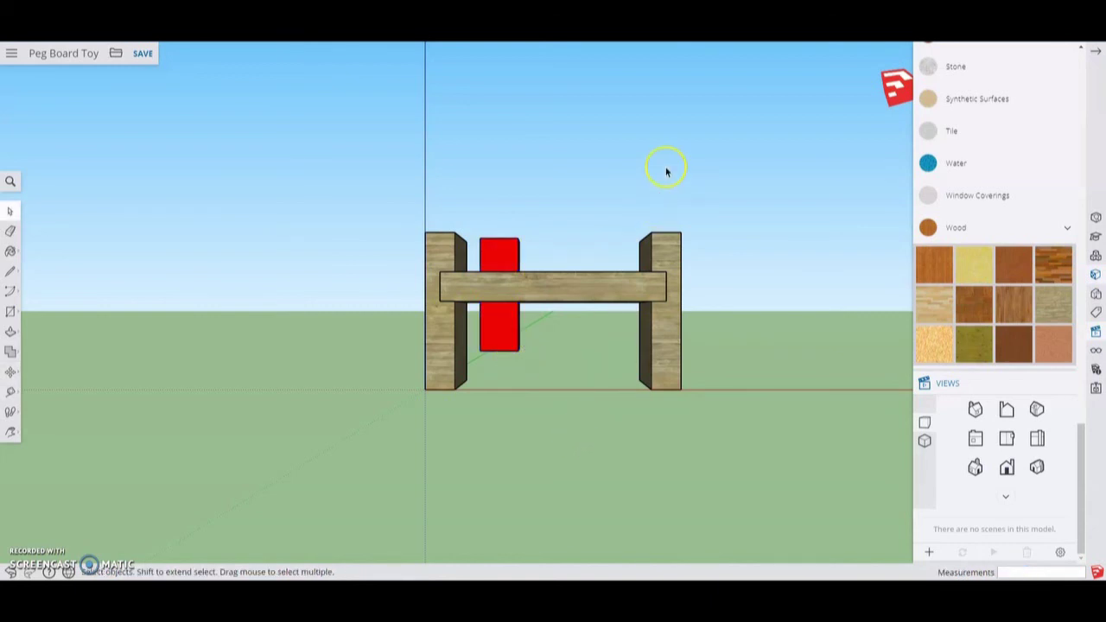
Draw a circle of radius .5" on the ground, centred on the red axis beside the toy
{"action": "middle_click_drag", "start_coordinate": [666, 172], "coordinate": [370, 345]}
{"action": "middle_click_drag", "start_coordinate": [746, 334], "coordinate": [756, 386]}
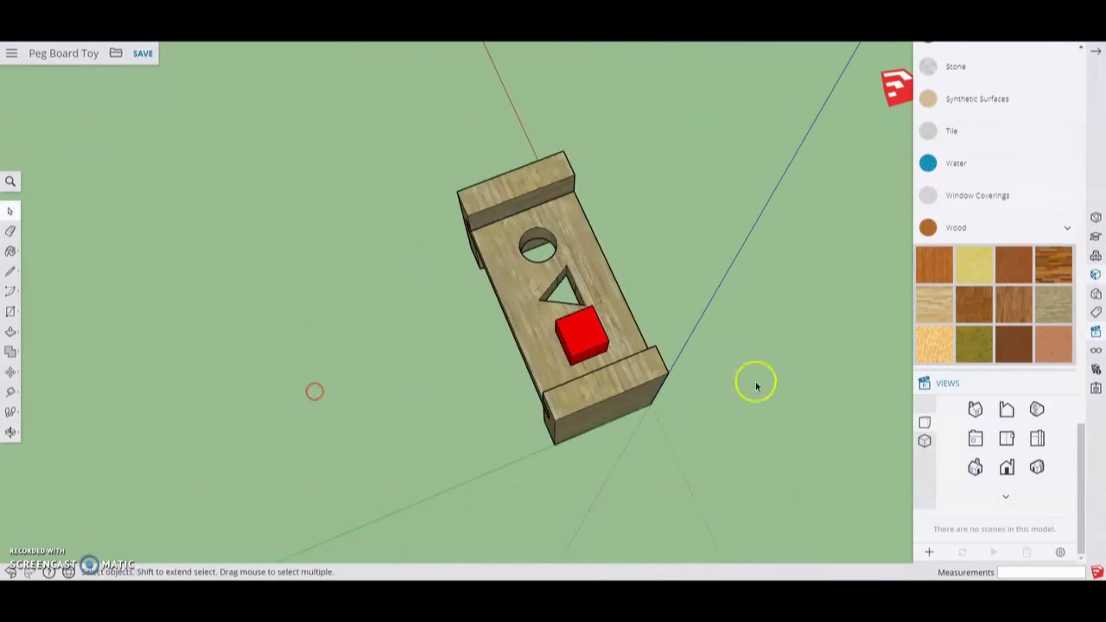
{"action": "left_click", "coordinate": [1036, 466]}
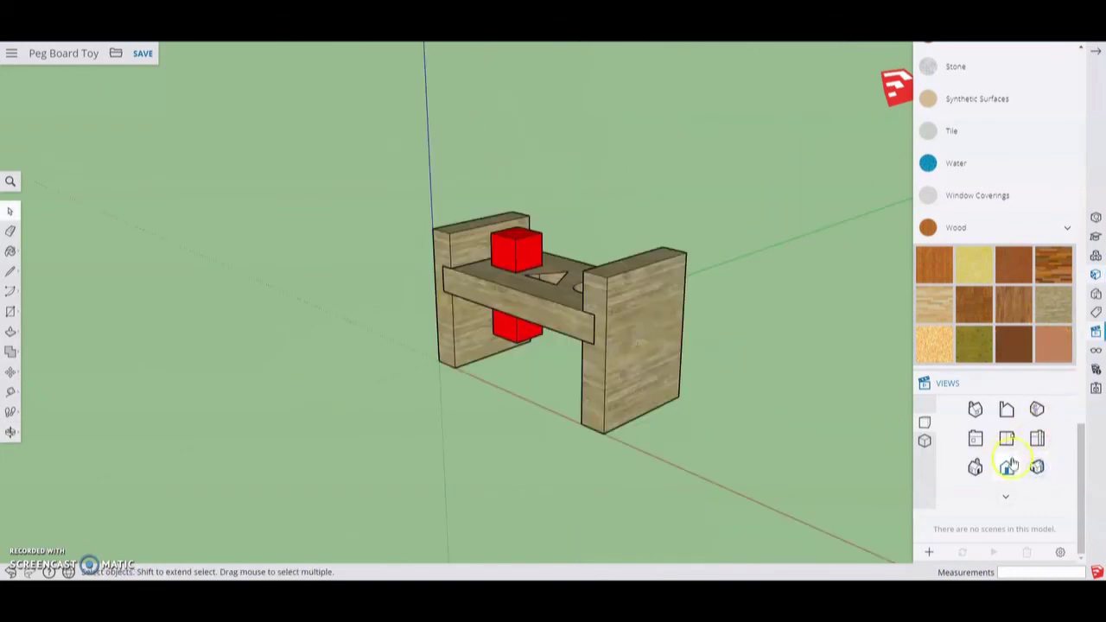
{"action": "left_click", "coordinate": [1006, 438]}
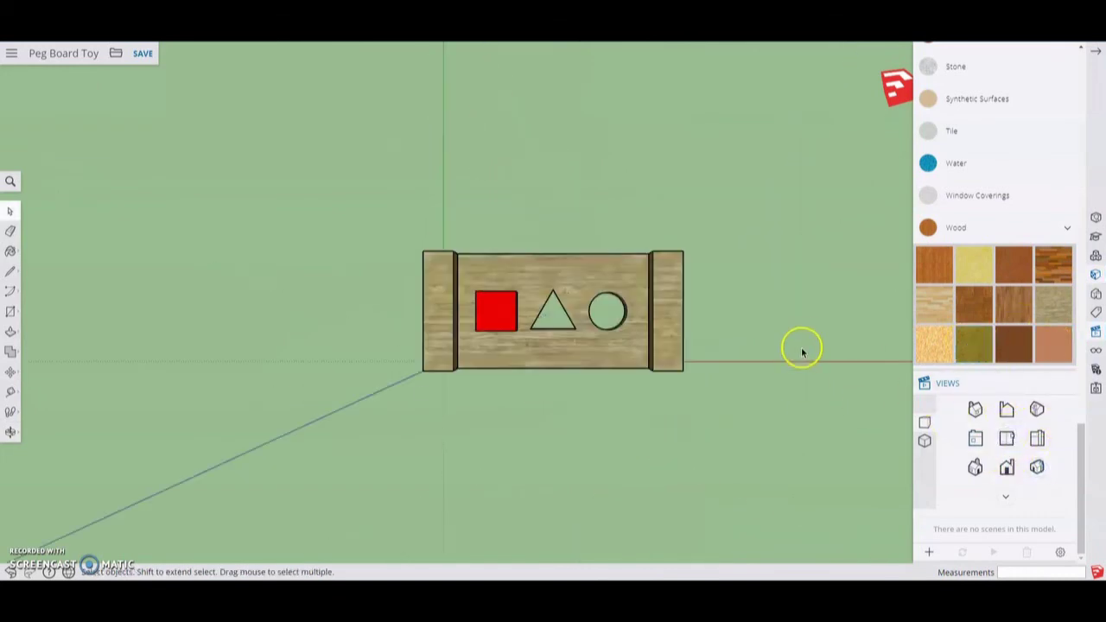
{"action": "middle_click_drag", "start_coordinate": [790, 320], "coordinate": [476, 318], "text": "shift"}
{"action": "left_click", "coordinate": [11, 311]}
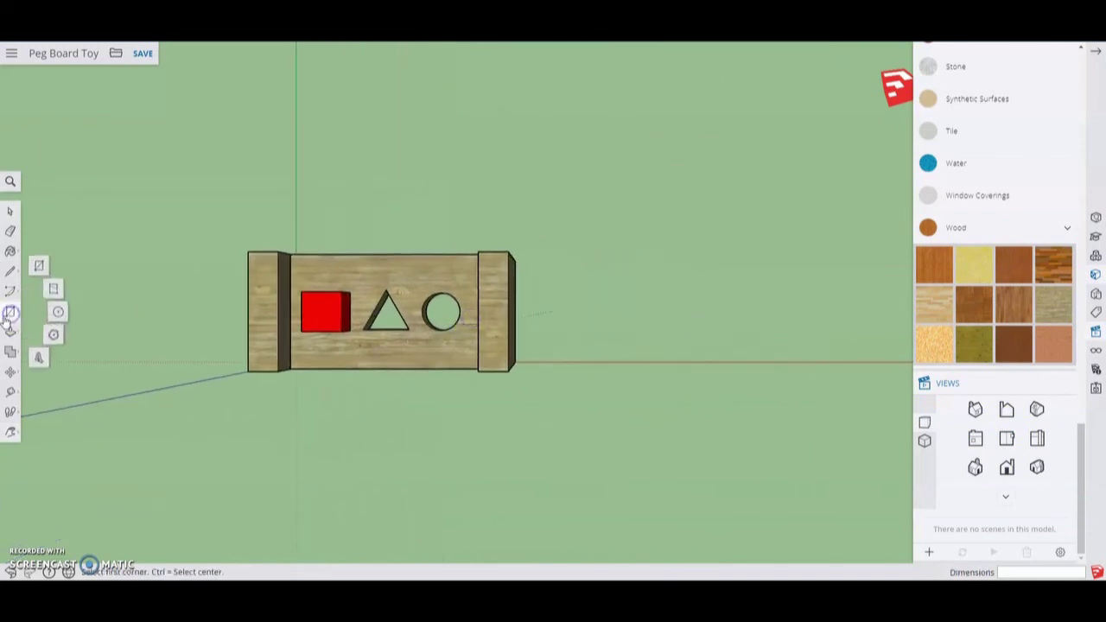
{"action": "left_click", "coordinate": [59, 312]}
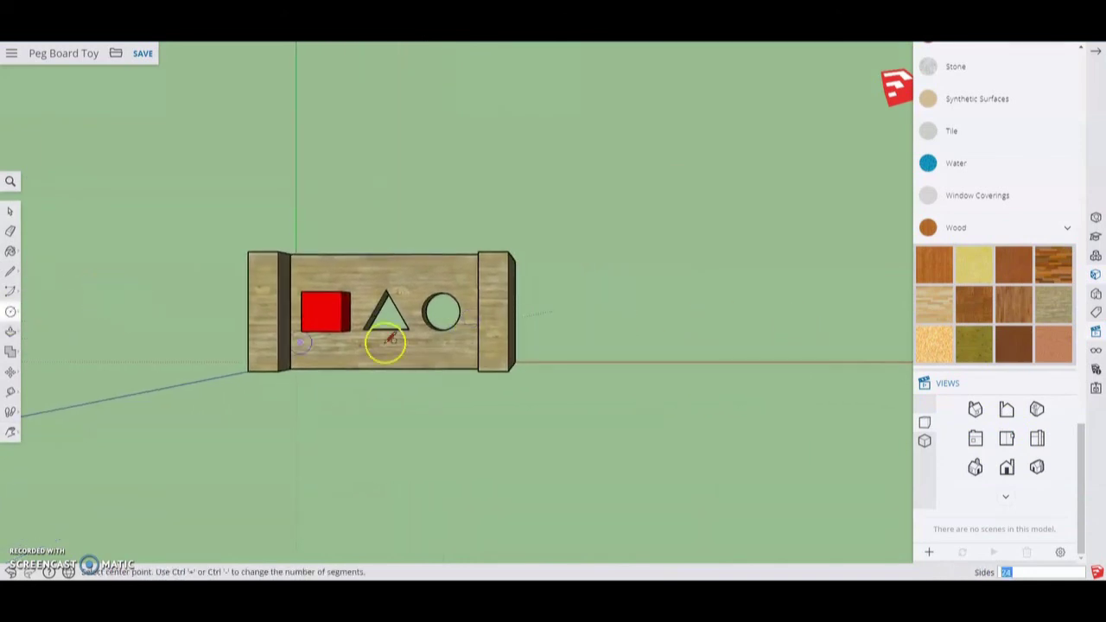
{"action": "left_click", "coordinate": [656, 360]}
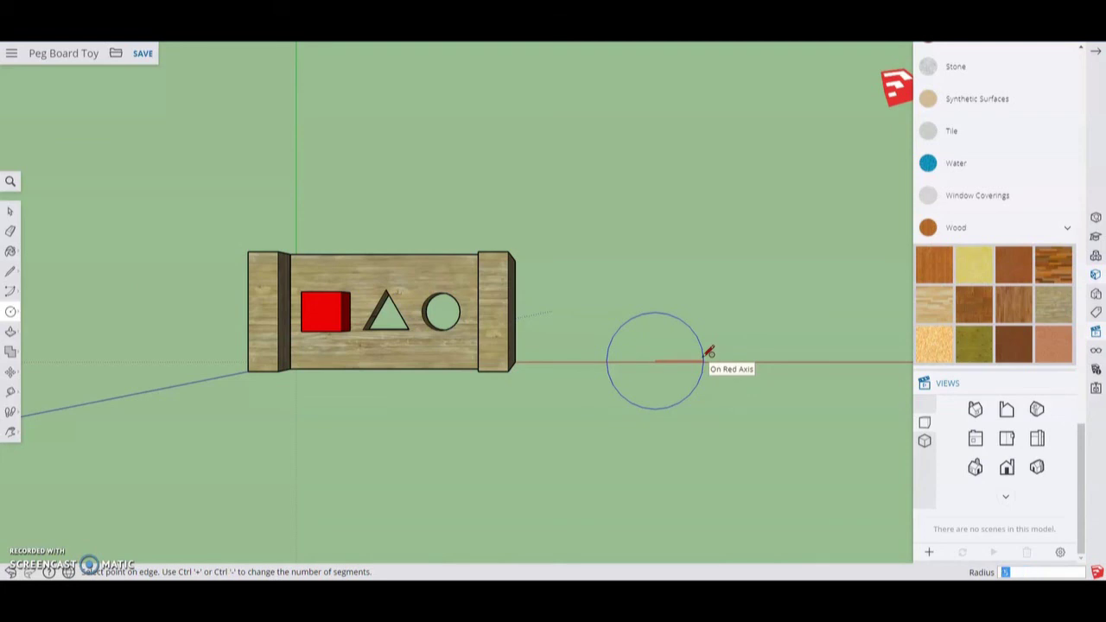
{"action": "key", "text": "Return"}
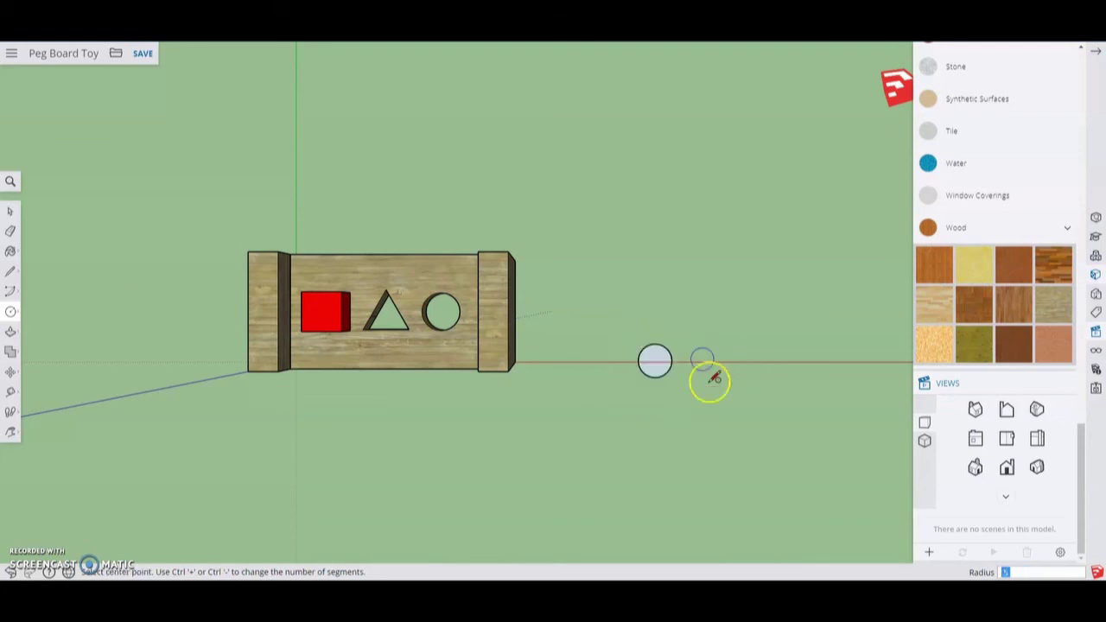
Pull the ground circle up about 3 1/2" to form a round peg
{"action": "left_click", "coordinate": [1036, 467]}
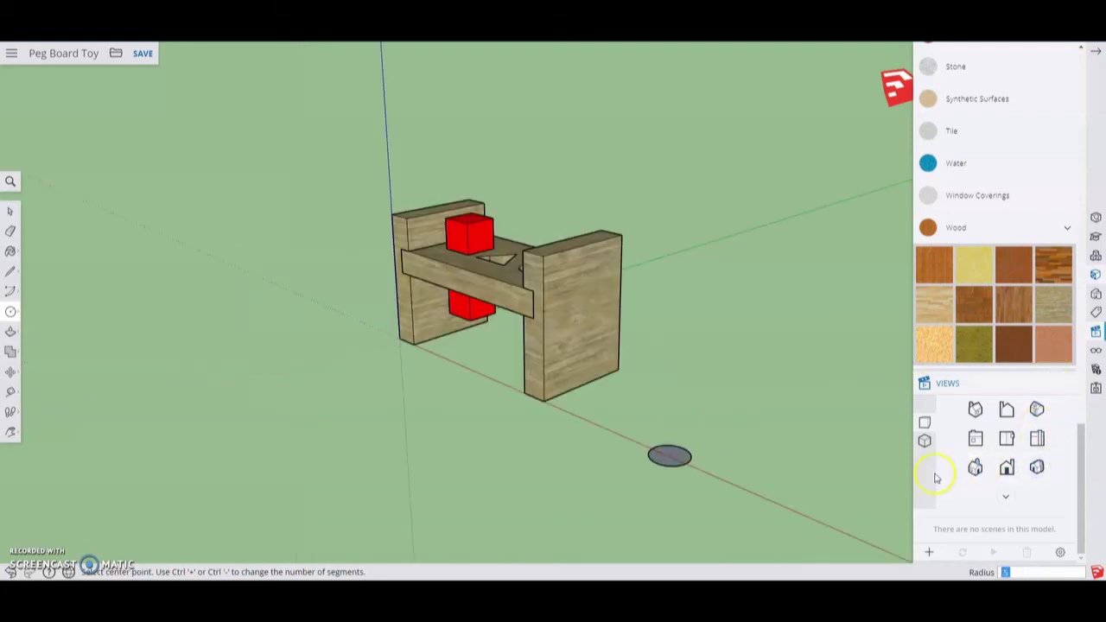
{"action": "key", "text": "p"}
{"action": "left_click", "coordinate": [665, 458]}
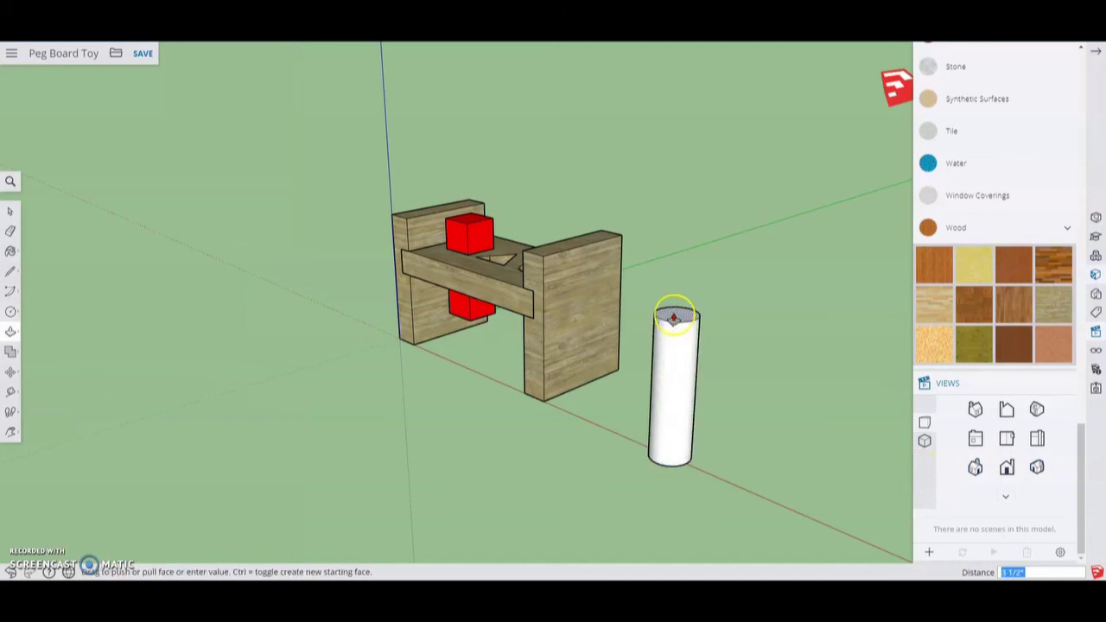